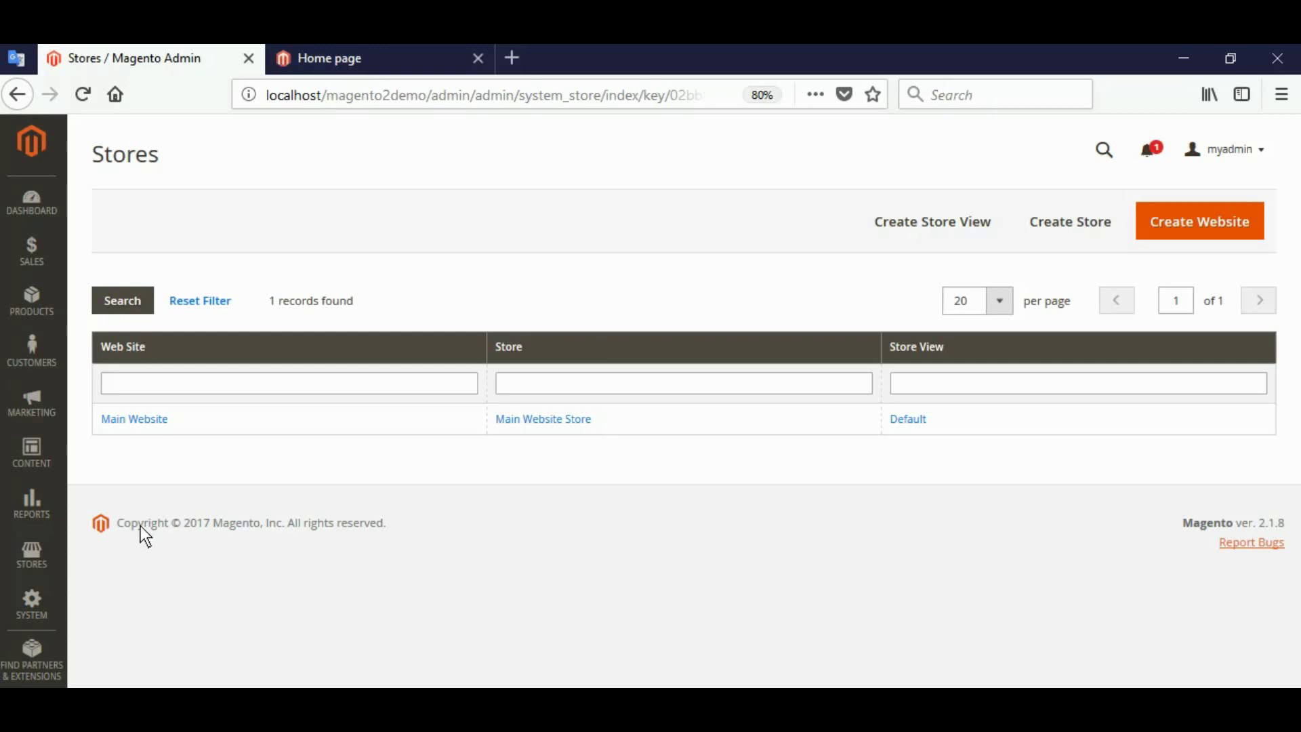
left_click(36, 556)
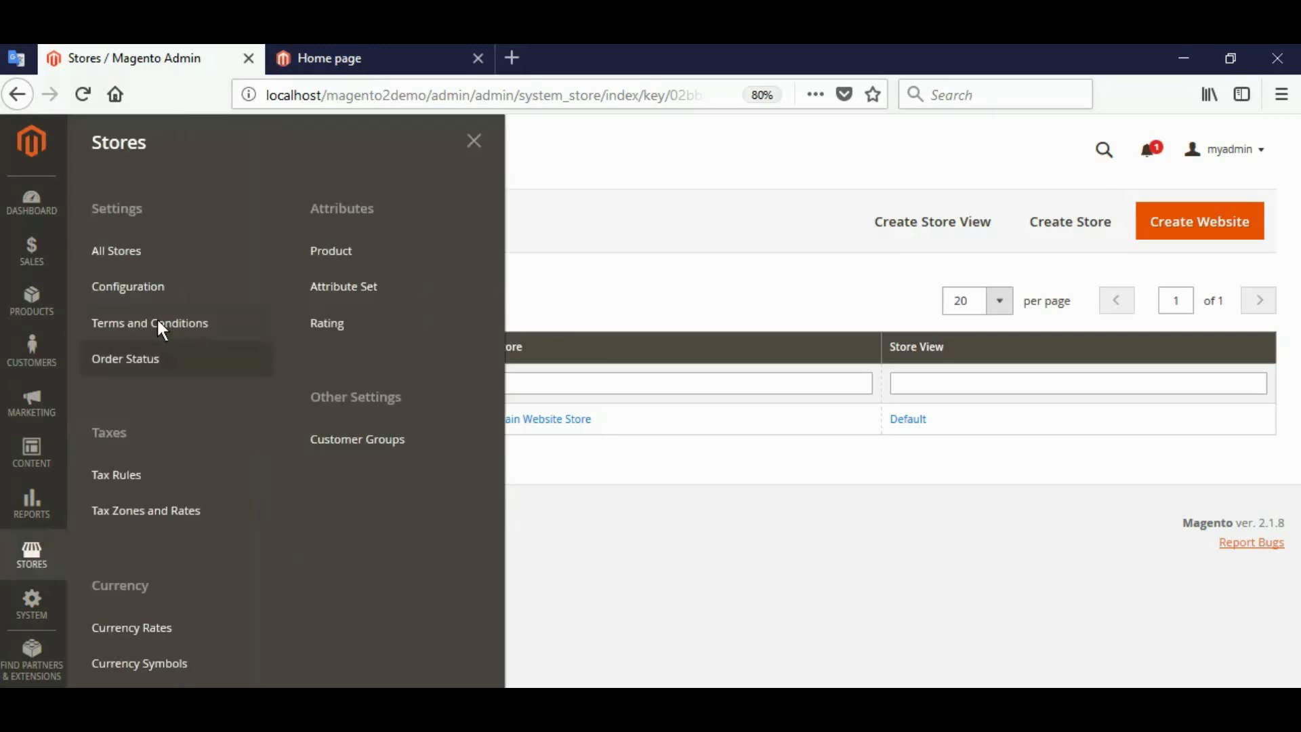
left_click(608, 551)
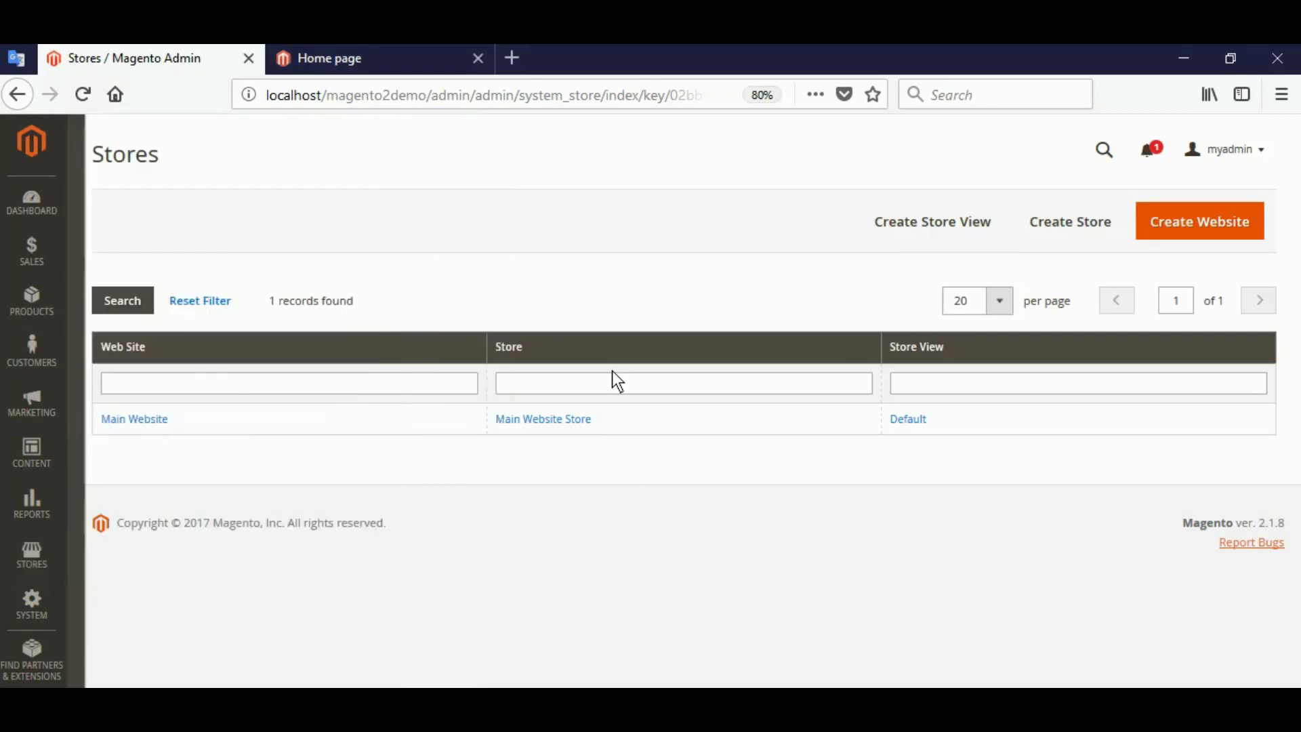
- Start a new store view under Main Website Store with the name French and the code french
left_click(920, 221)
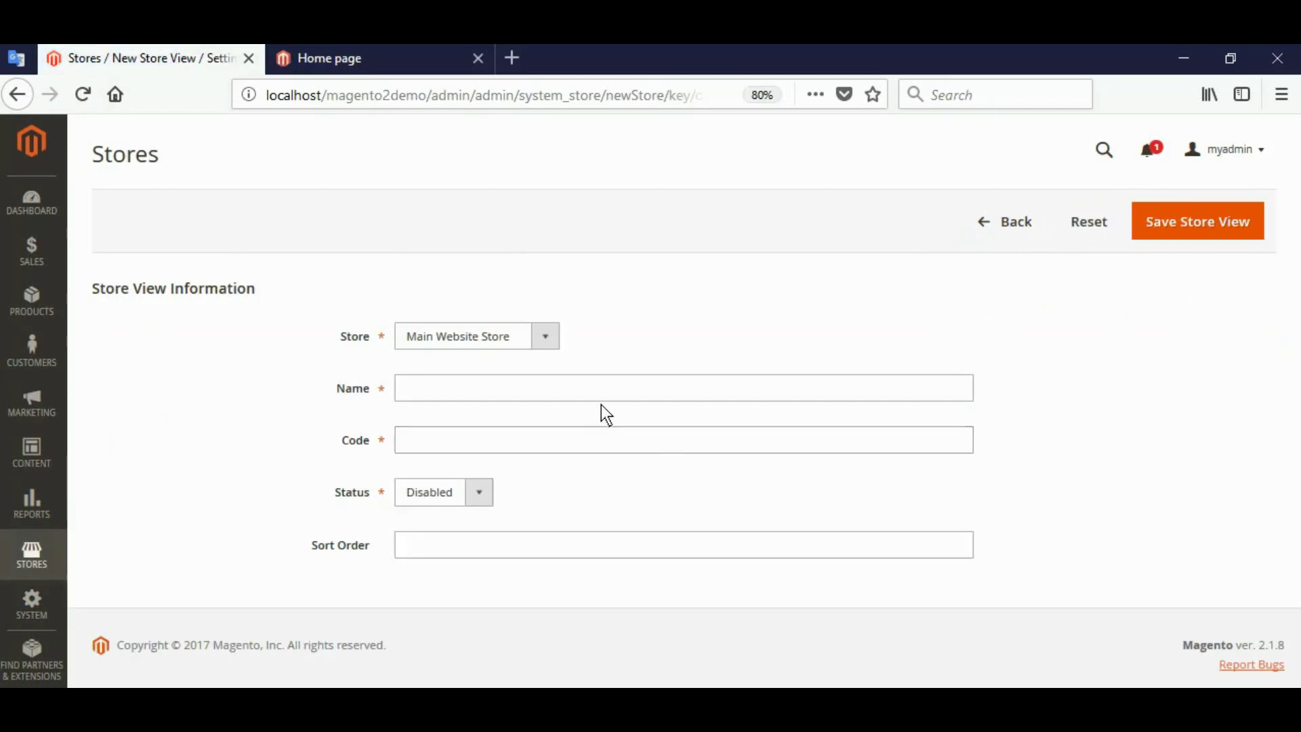
left_click(556, 341)
left_click(556, 341)
left_click(559, 382)
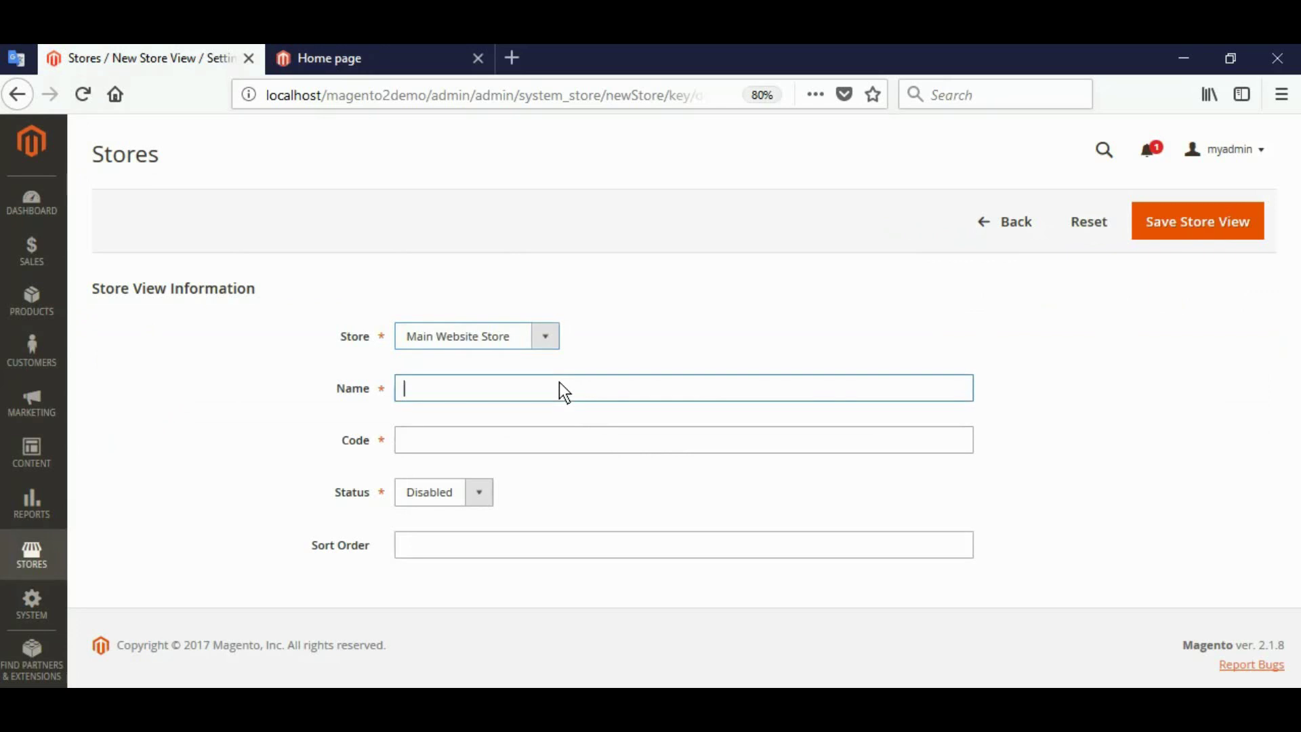
type("French")
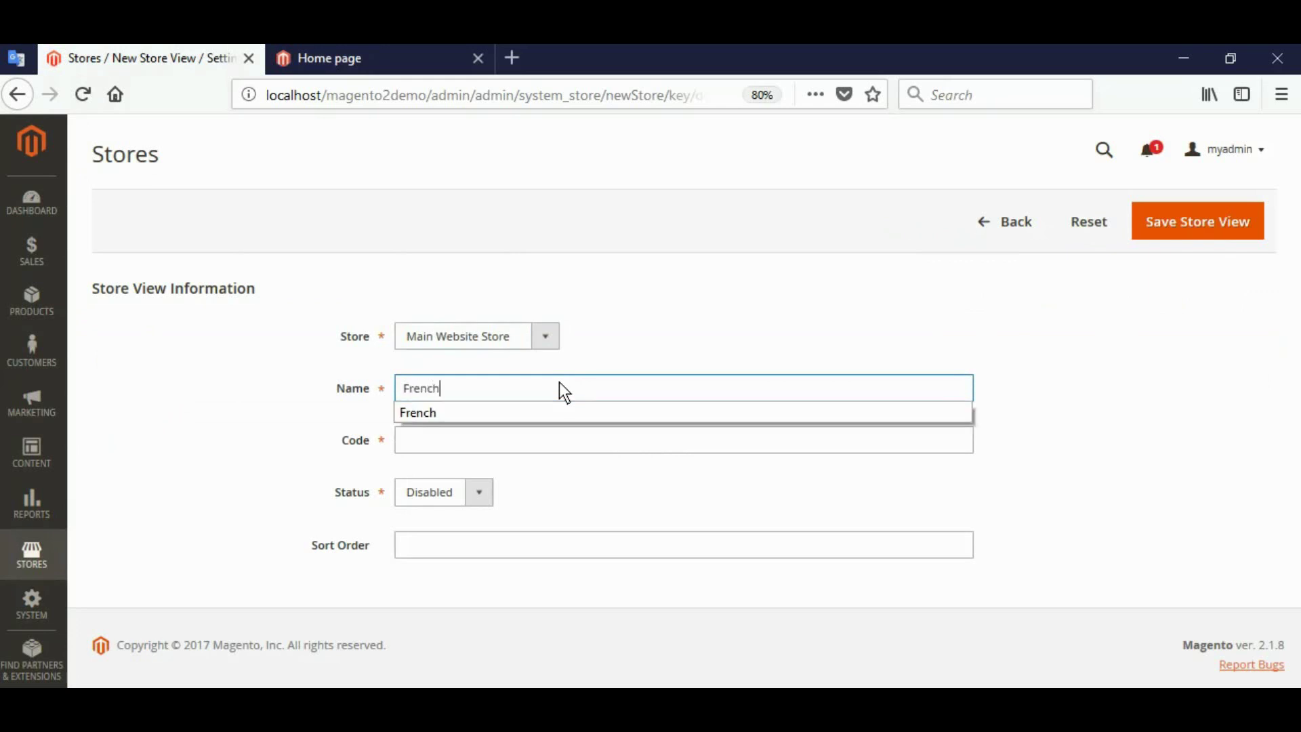
key("Tab")
type("f")
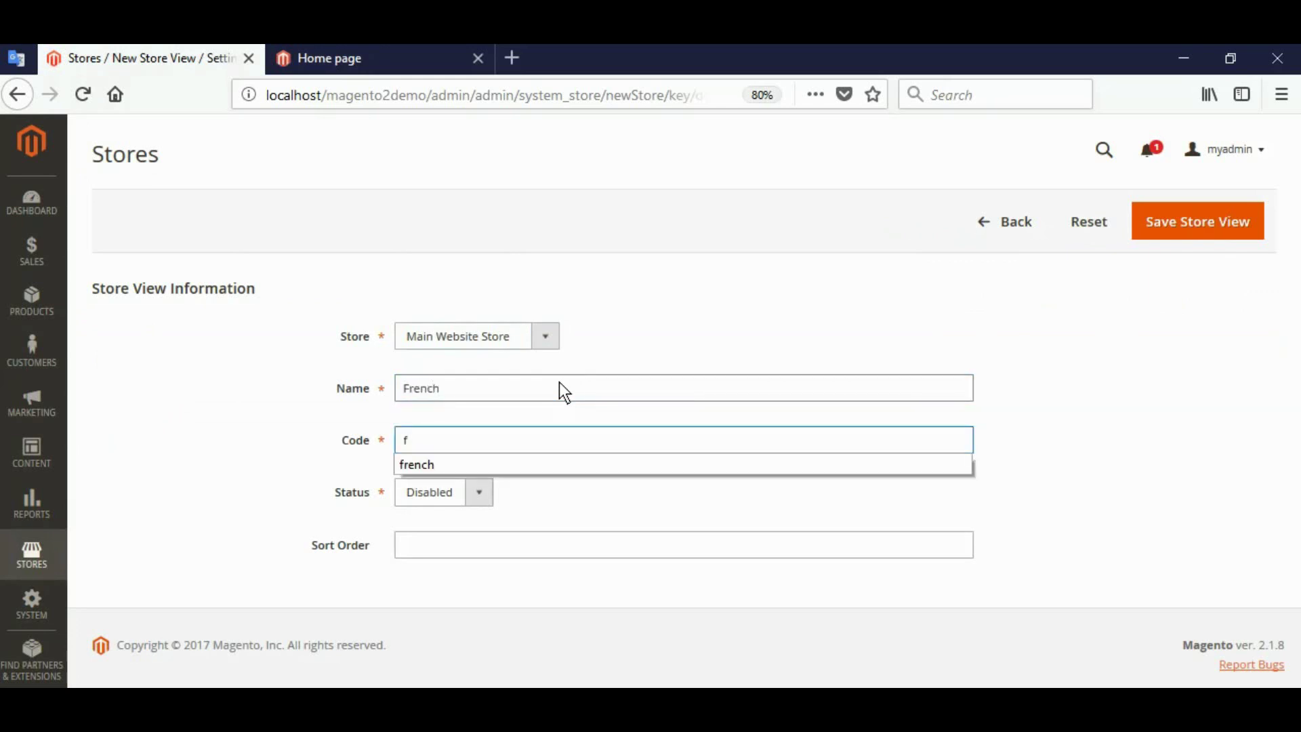
key("Down")
key("Tab")
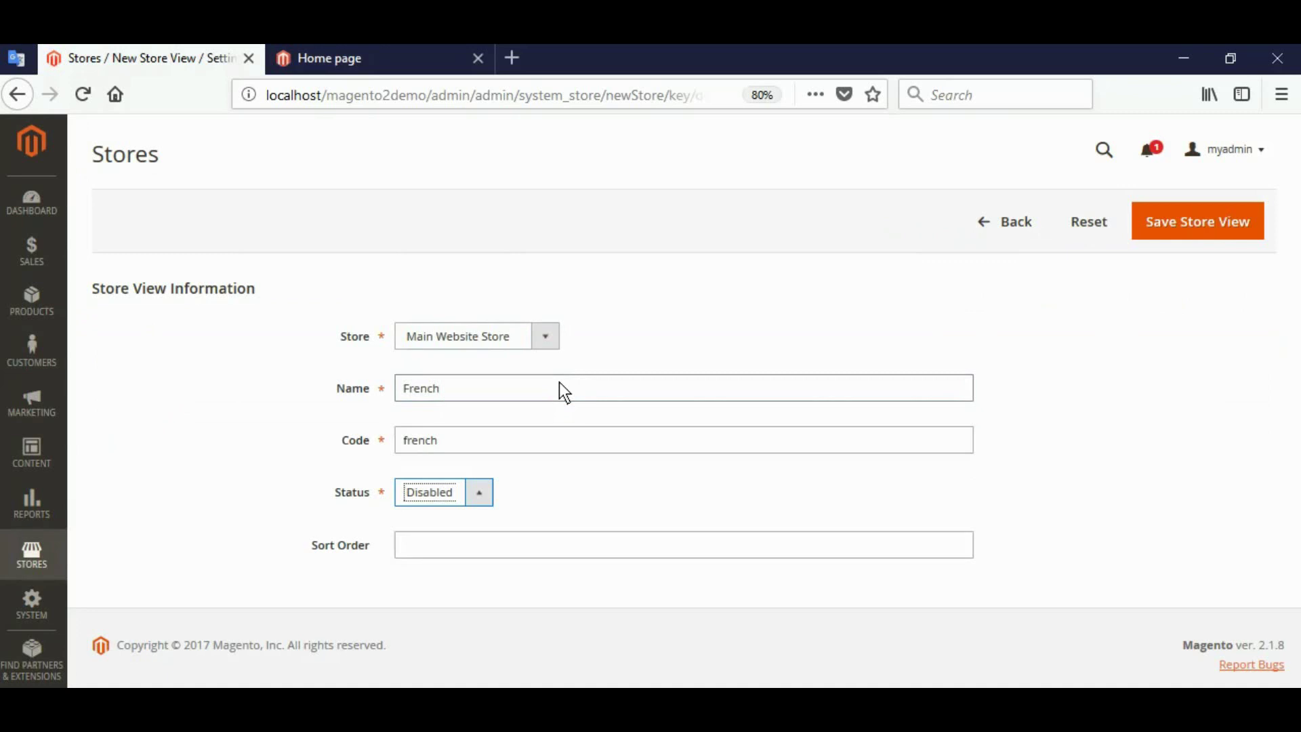
- Set the French store view's status to Enabled and its sort order to 1, and save it
key("alt+Down")
key("Down")
key("Return")
left_click(433, 547)
type("1")
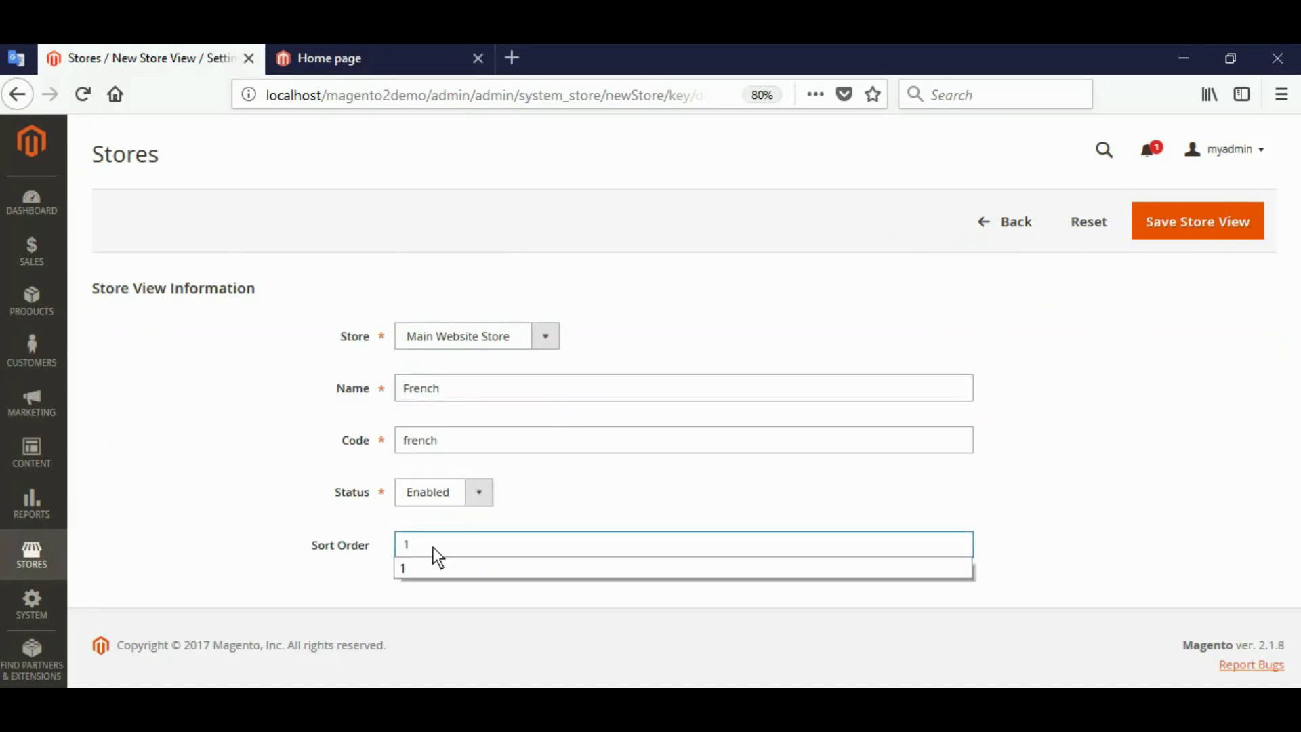
left_click(1212, 218)
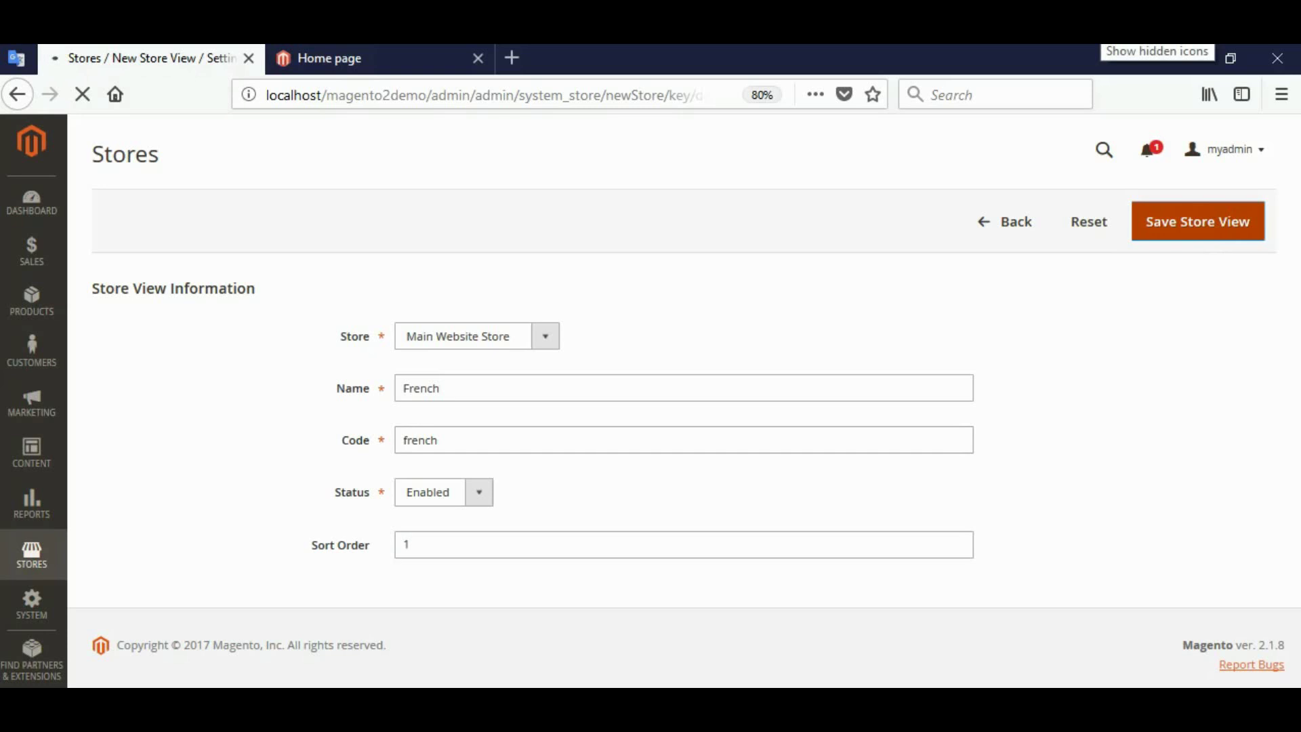
left_click(1096, 33)
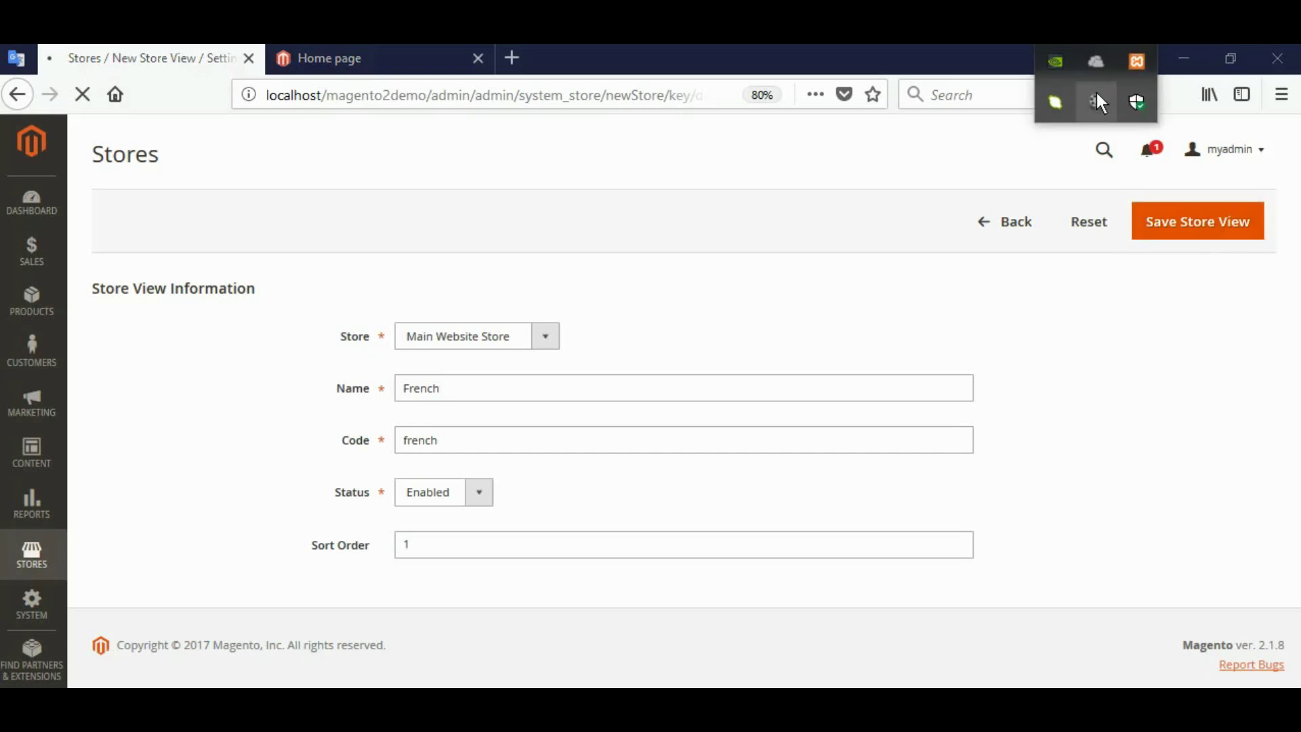
left_click(1097, 97)
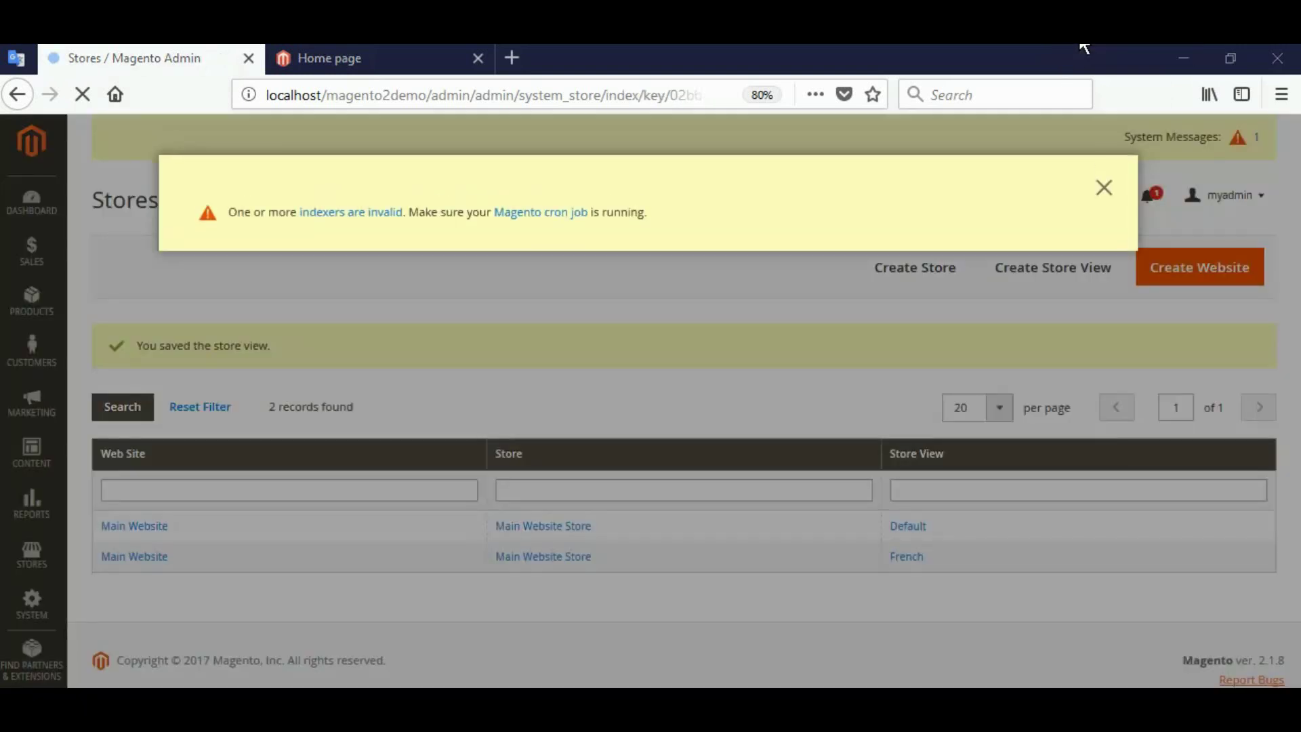
left_click(1088, 45)
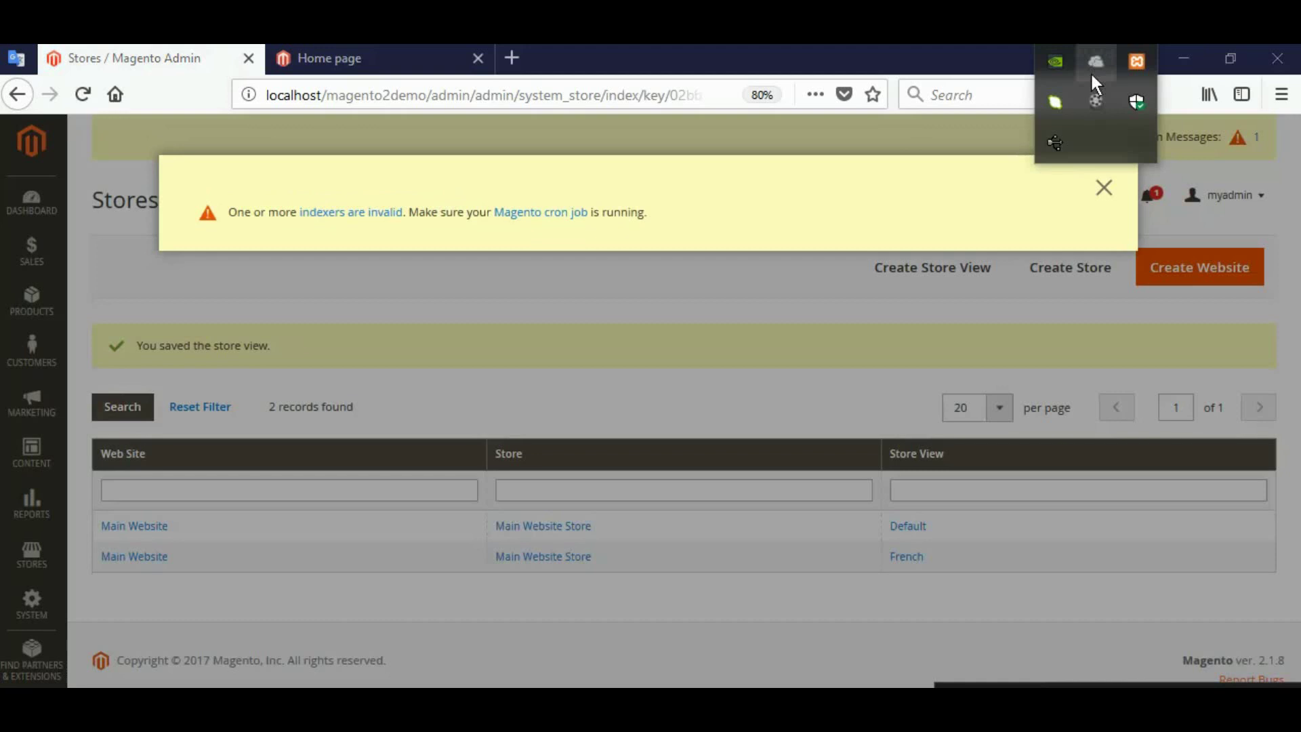
left_click(1099, 102)
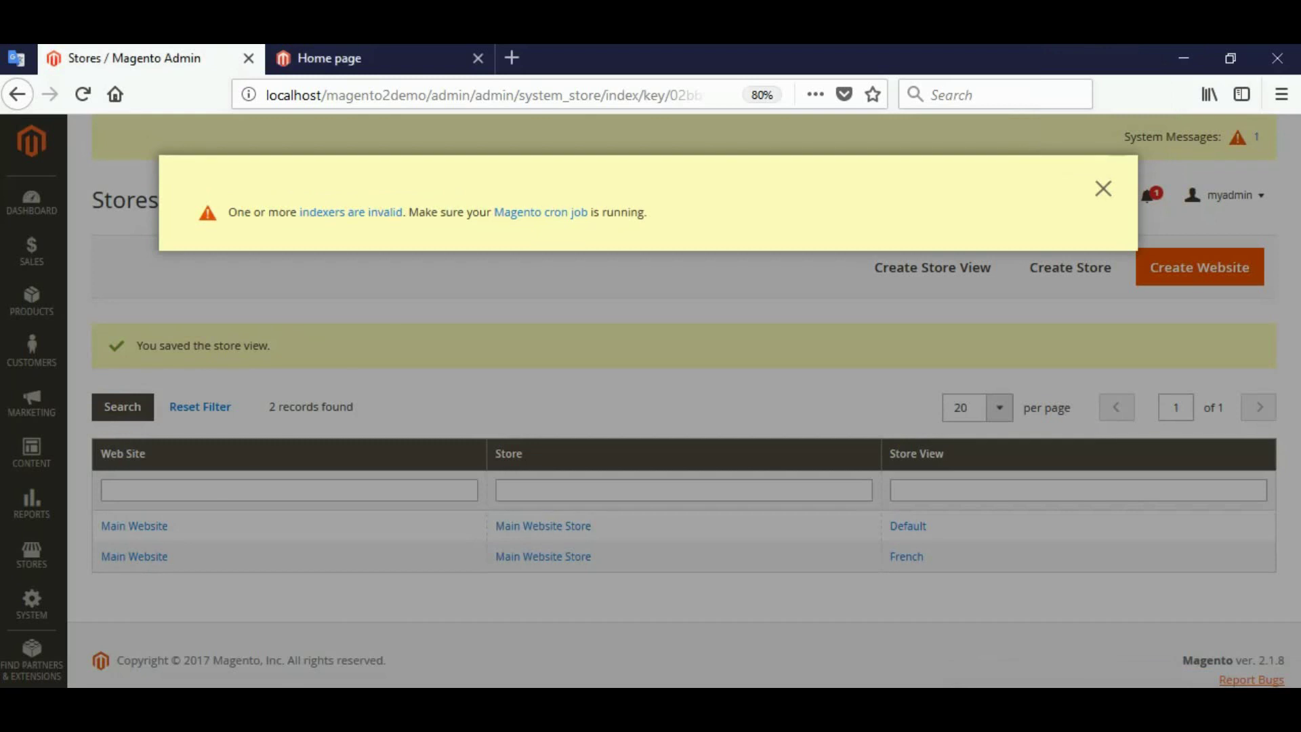
- Dismiss the system message and try to save the Default store view with the name English and the code english
left_click(1110, 183)
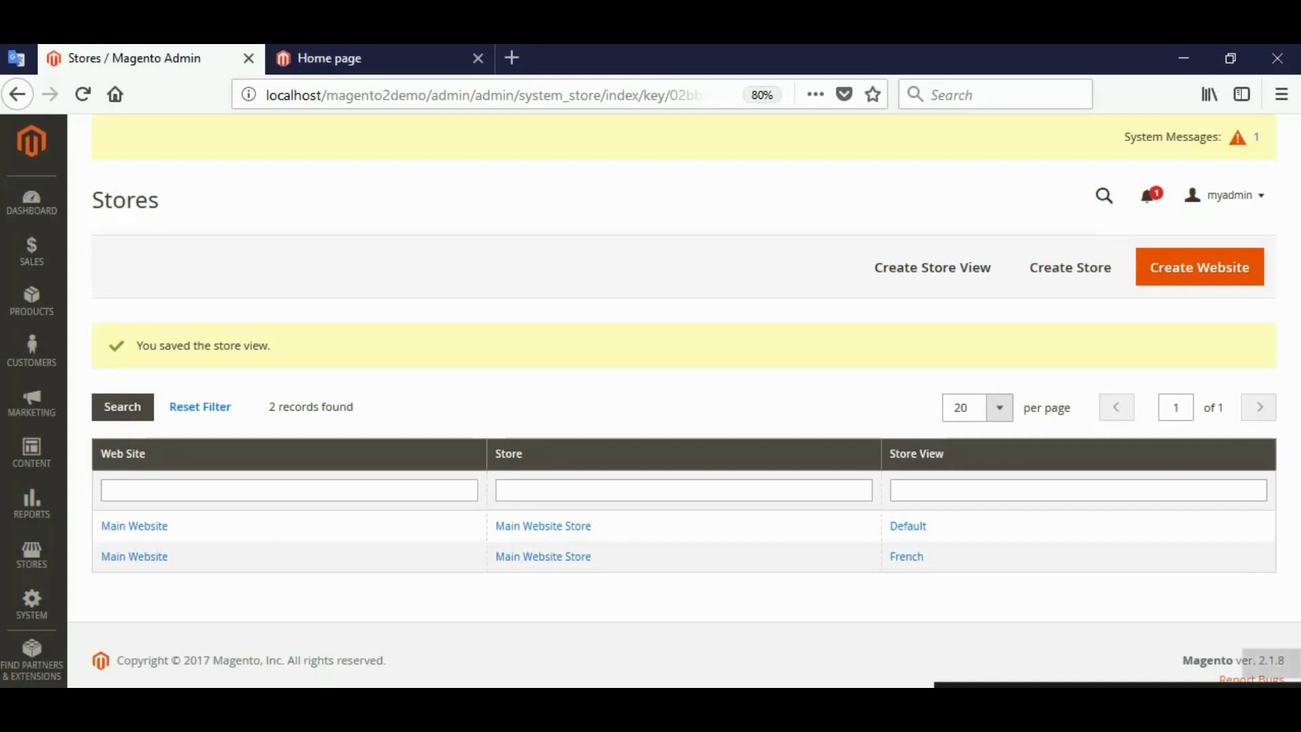
left_click(911, 526)
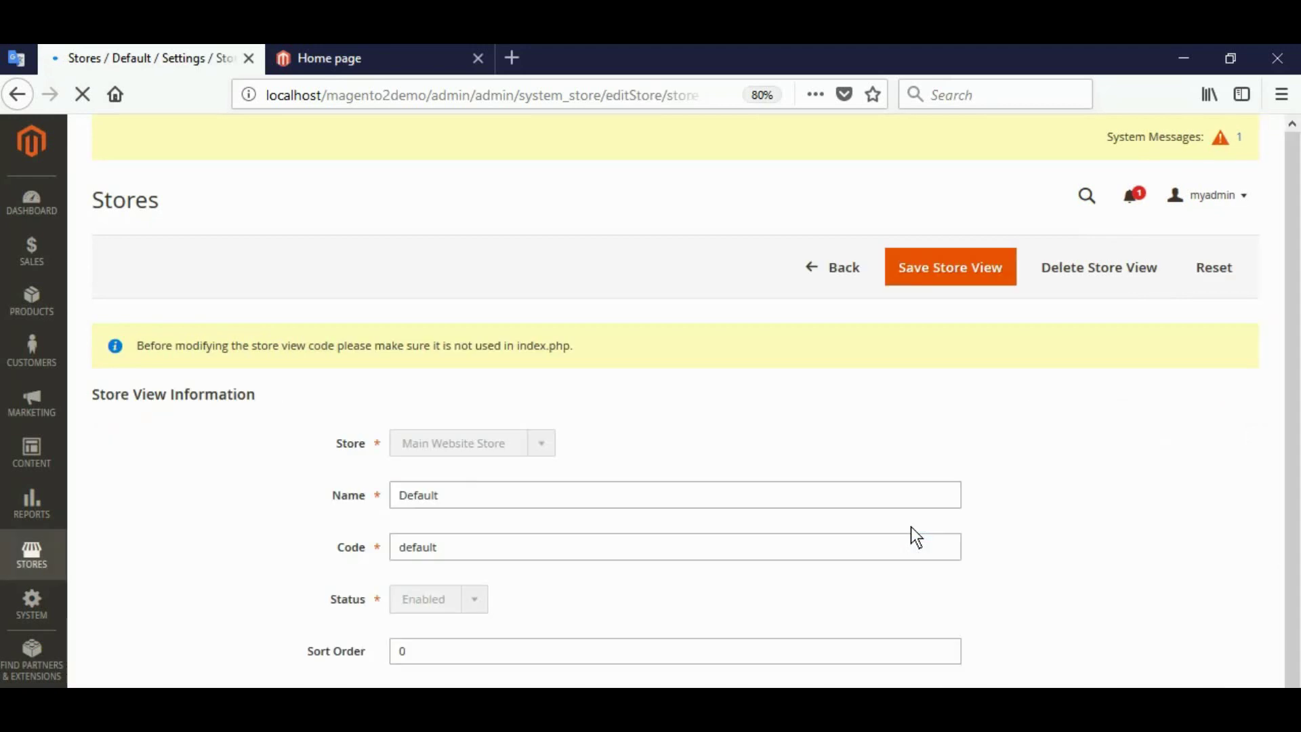
double_click(794, 495)
type("E")
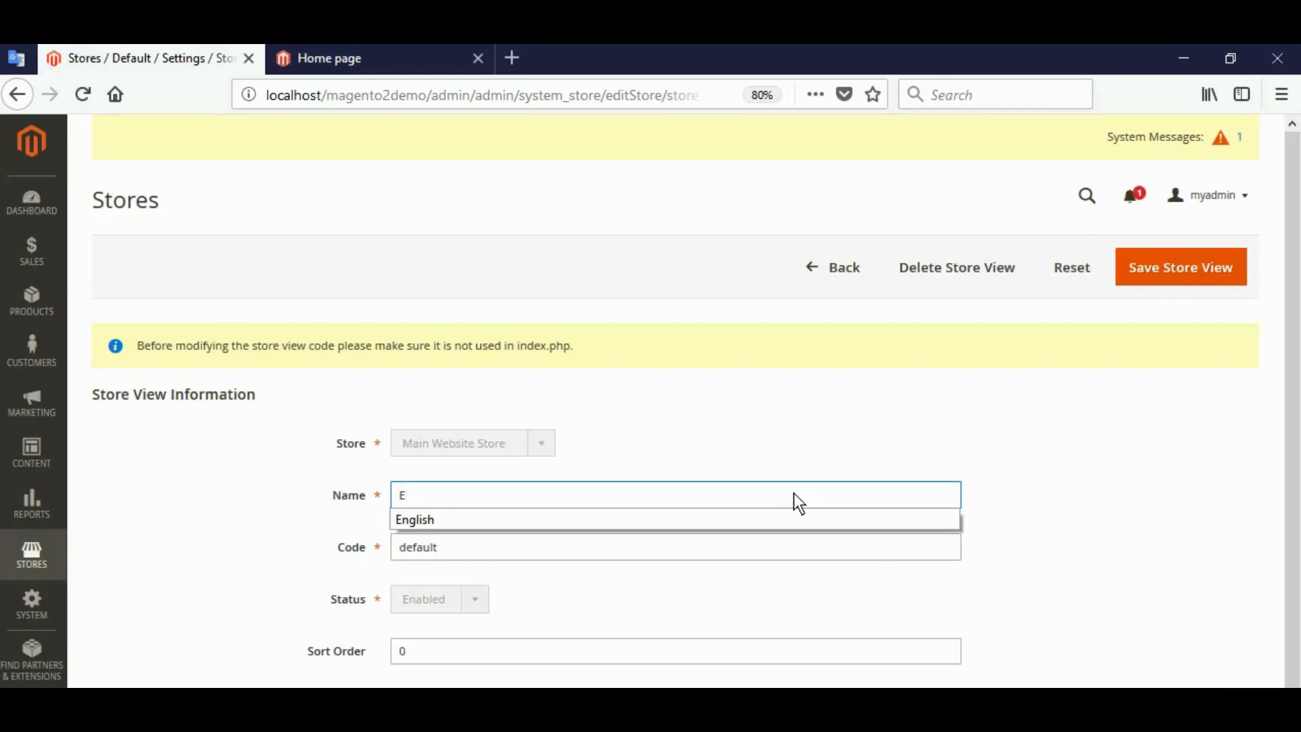
key("Down")
key("Return")
key("Tab")
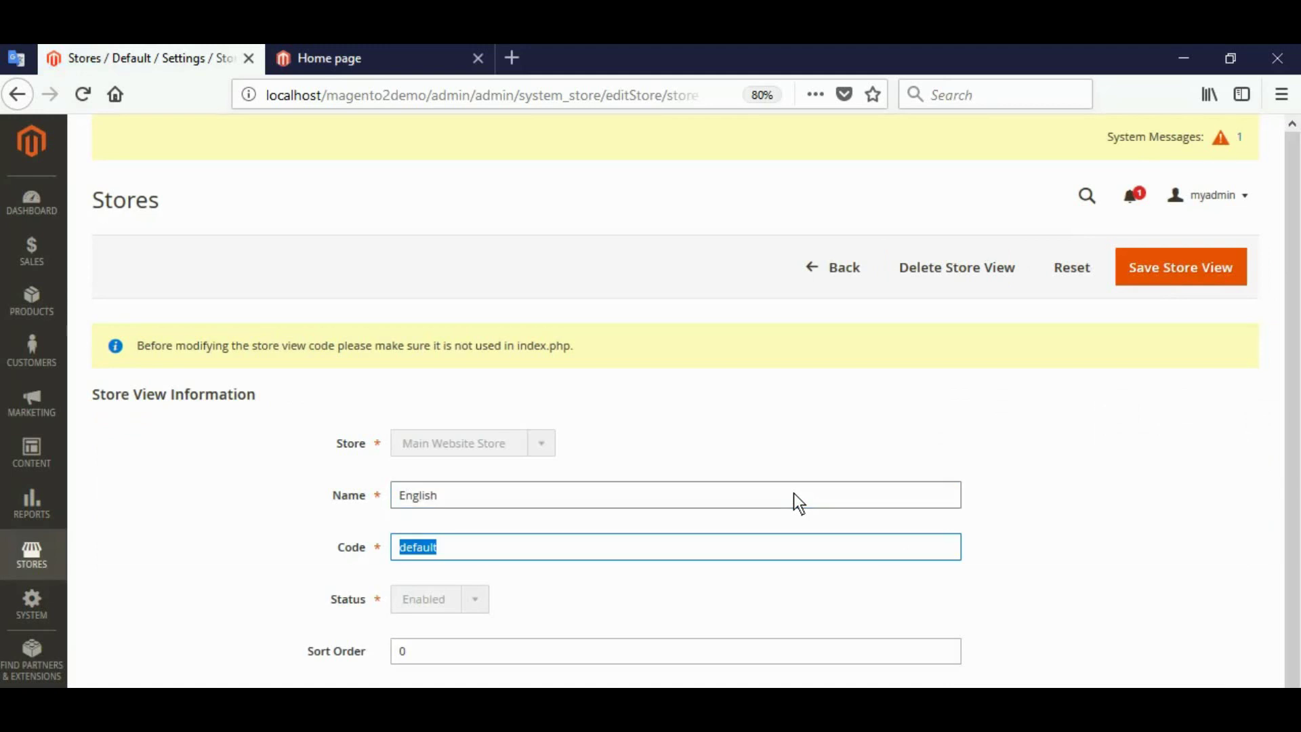
type("e")
key("Down")
key("Return")
left_click(1161, 279)
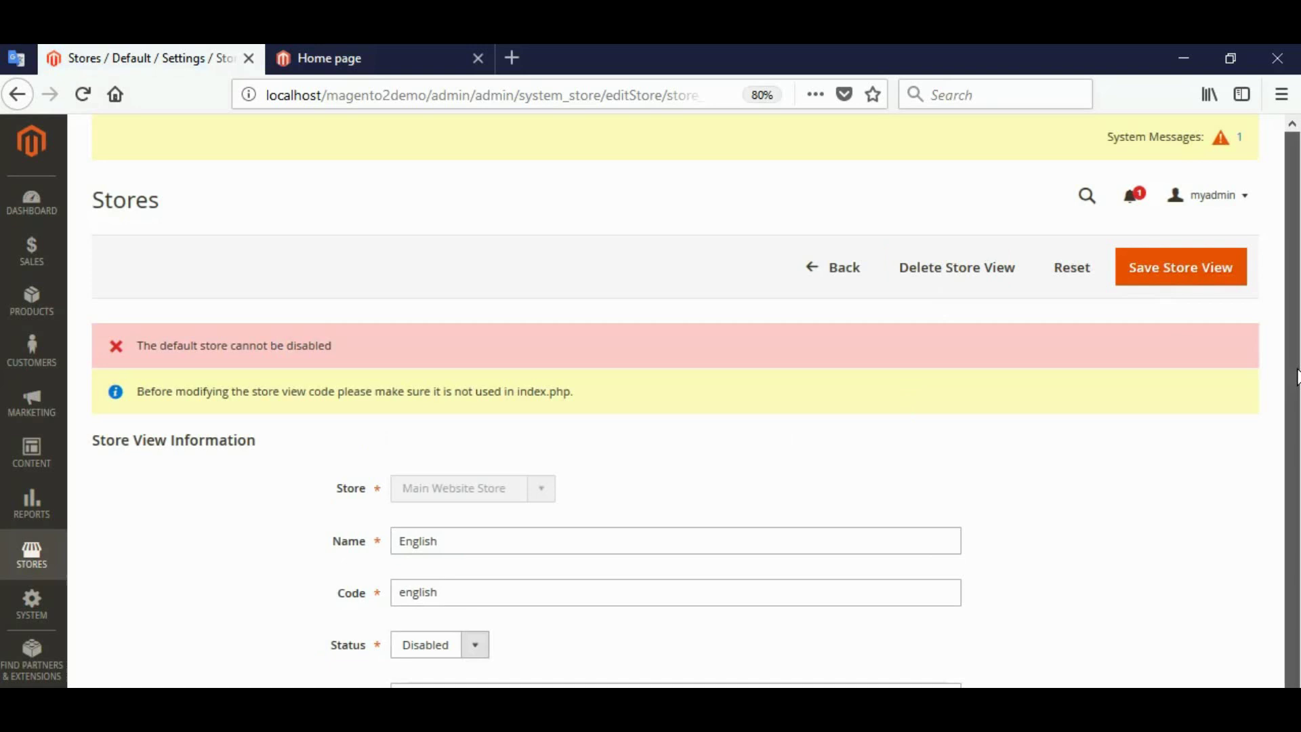
- Set the English store view's status to Enabled and save the store view
scroll(1292, 543, "down", 1)
left_click(435, 586)
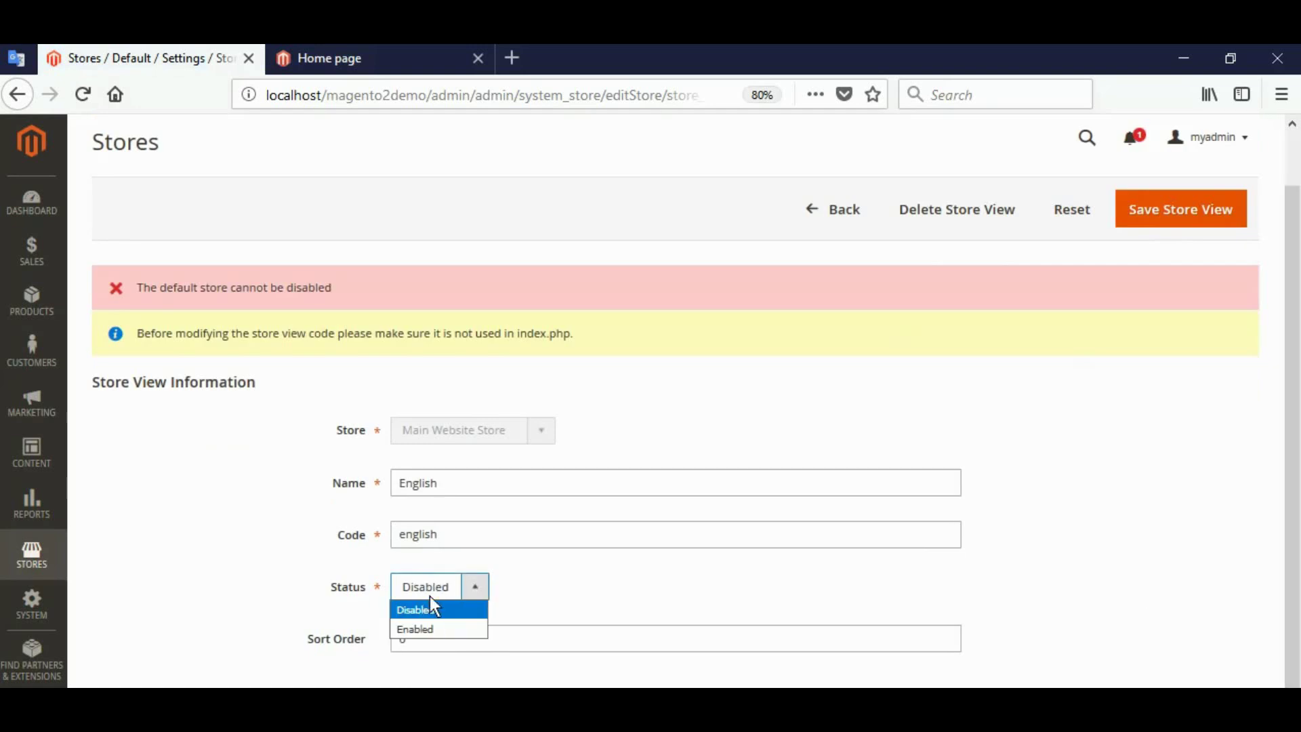
left_click(431, 622)
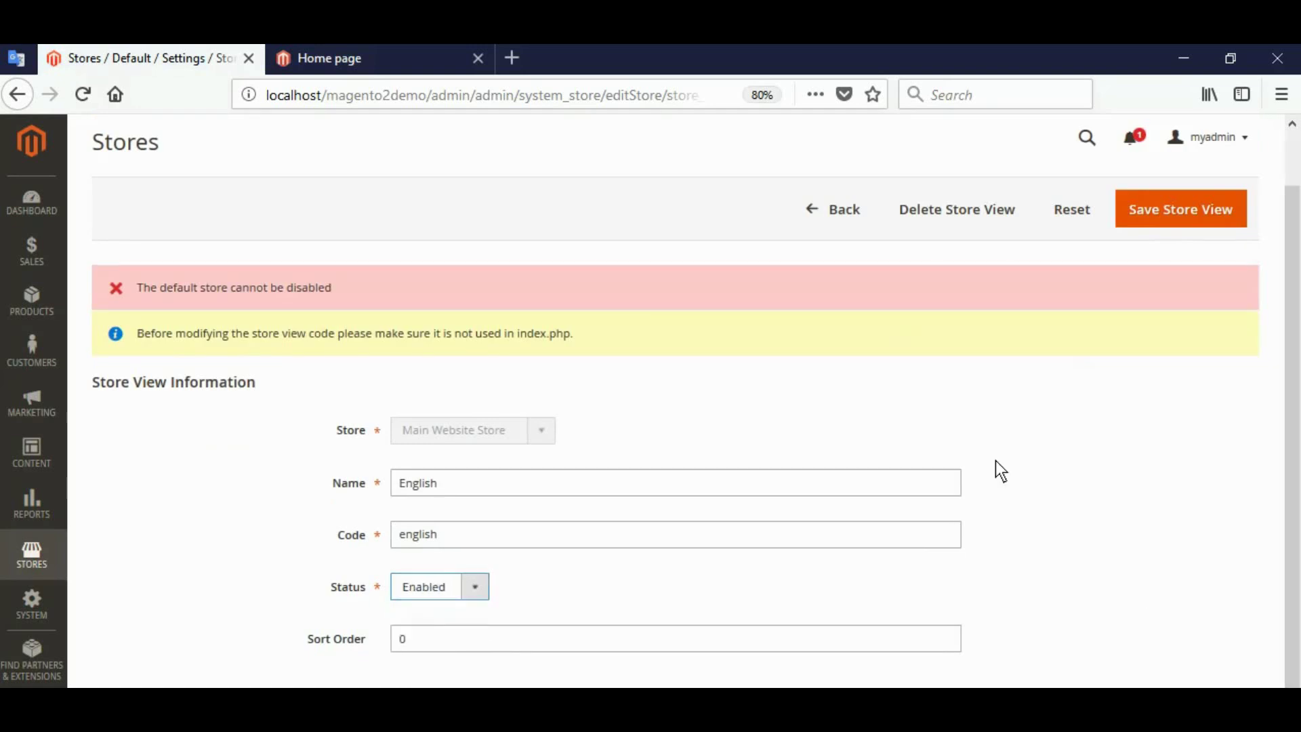
left_click(1191, 221)
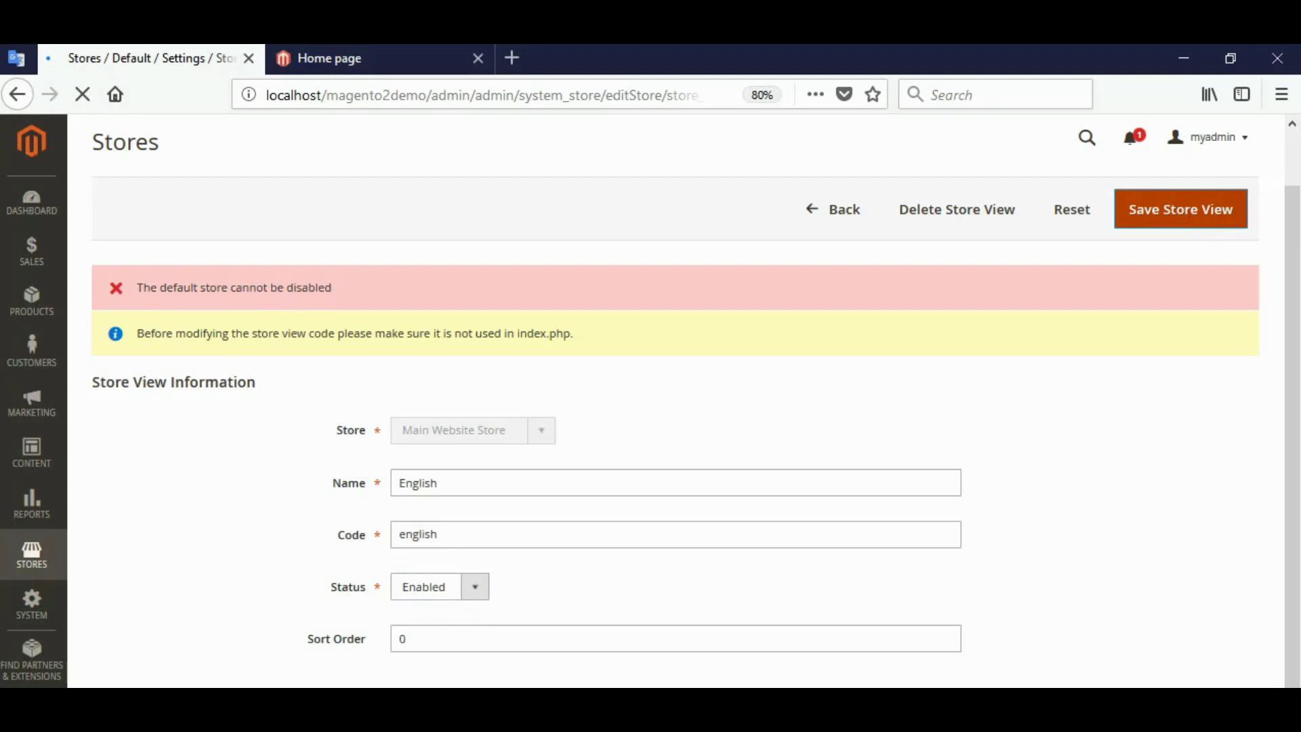
left_click(1095, 20)
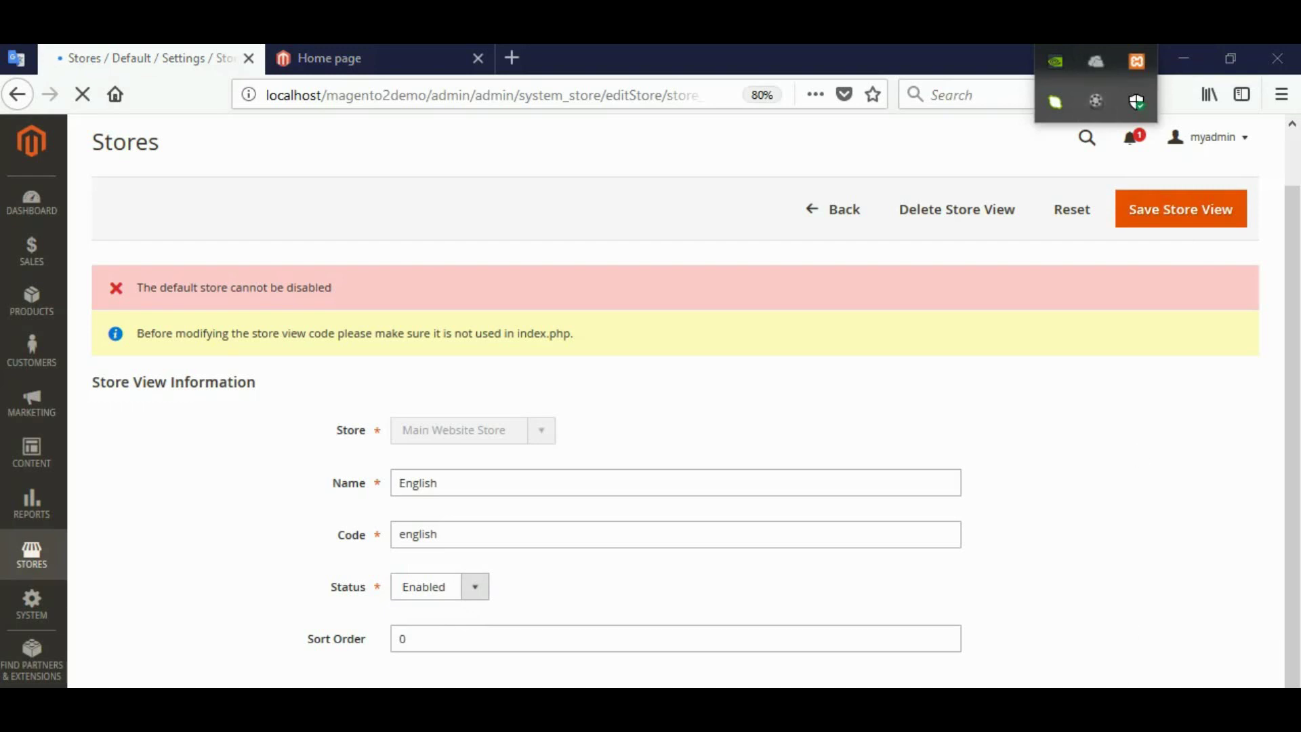
key("Escape")
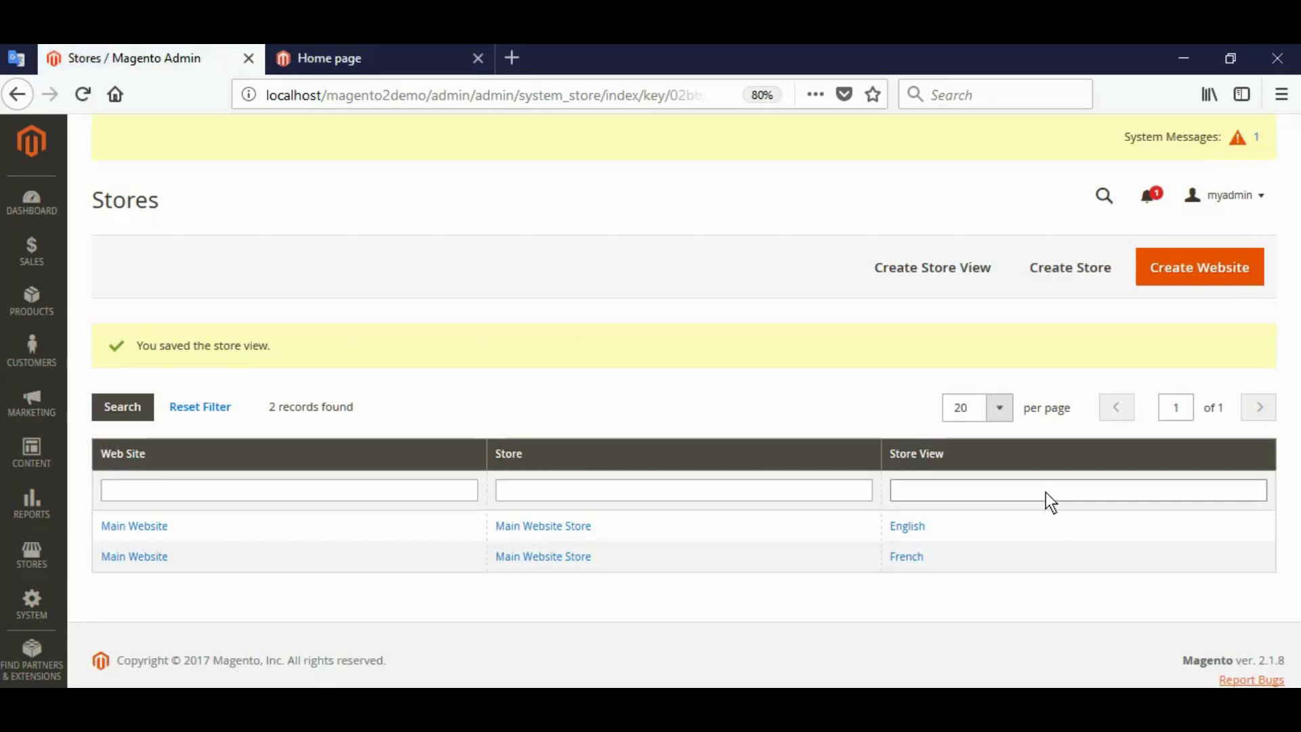
- Switch to the command prompt and rebuild the store indexes with php bin/magento indexer:reindex
key("alt+Tab")
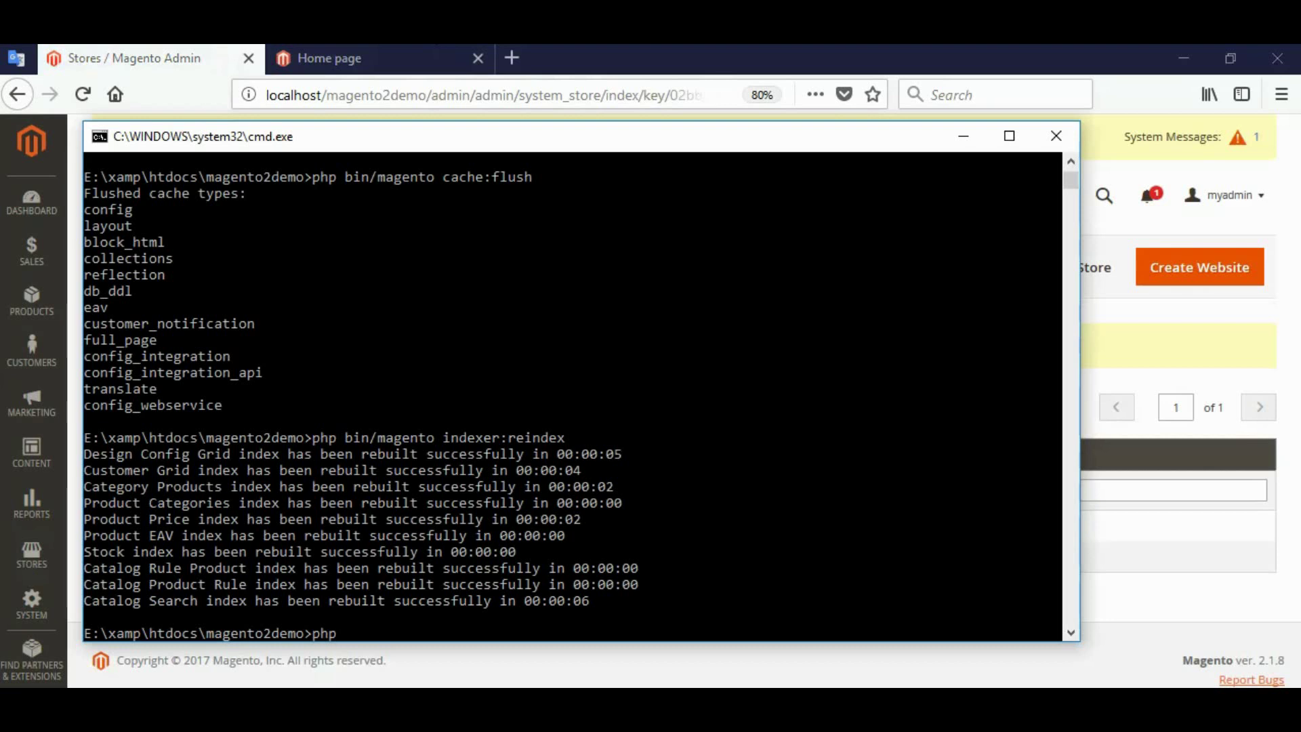
key("Up")
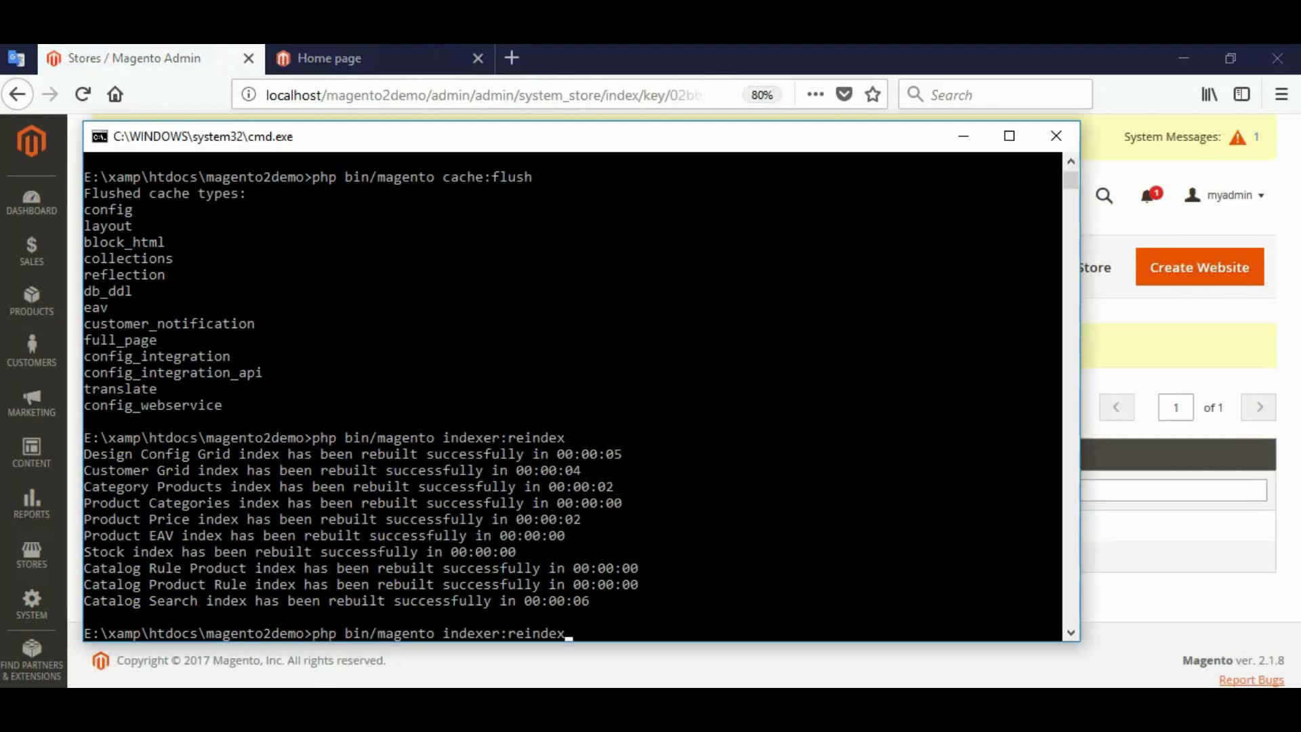
key("Return")
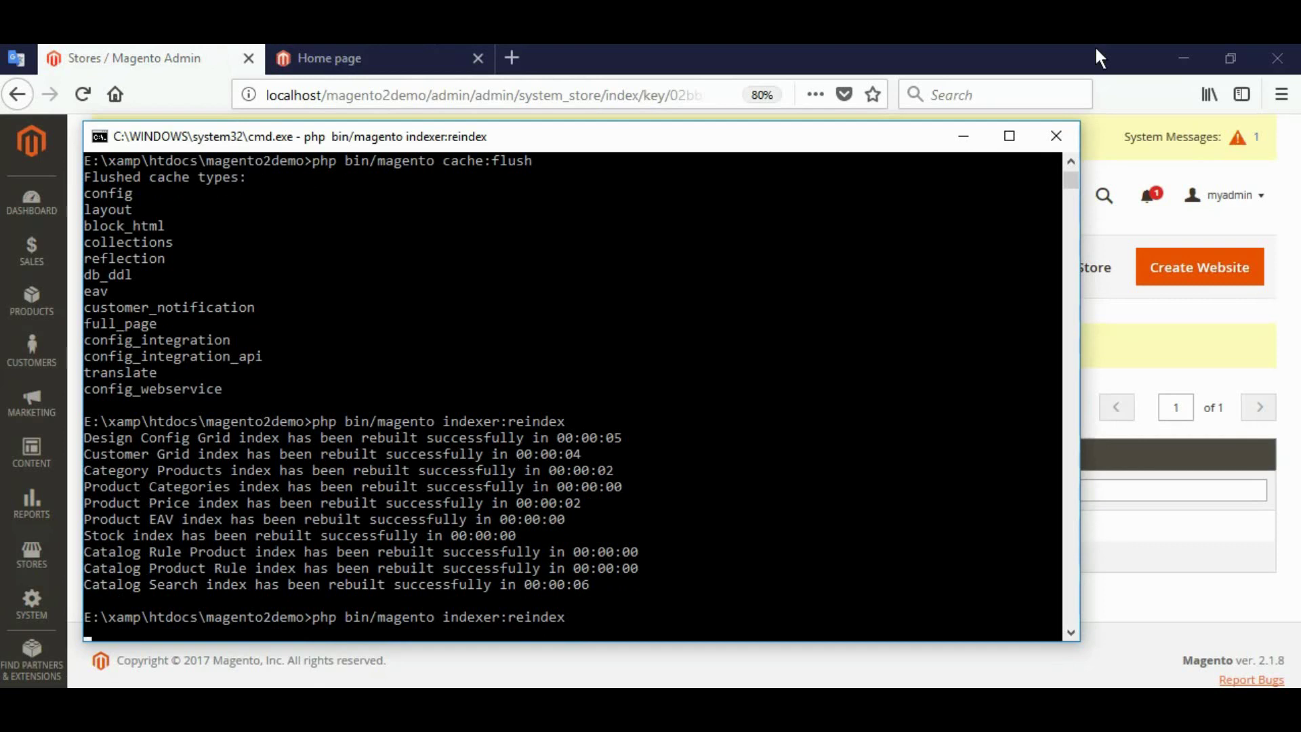
left_click(1098, 28)
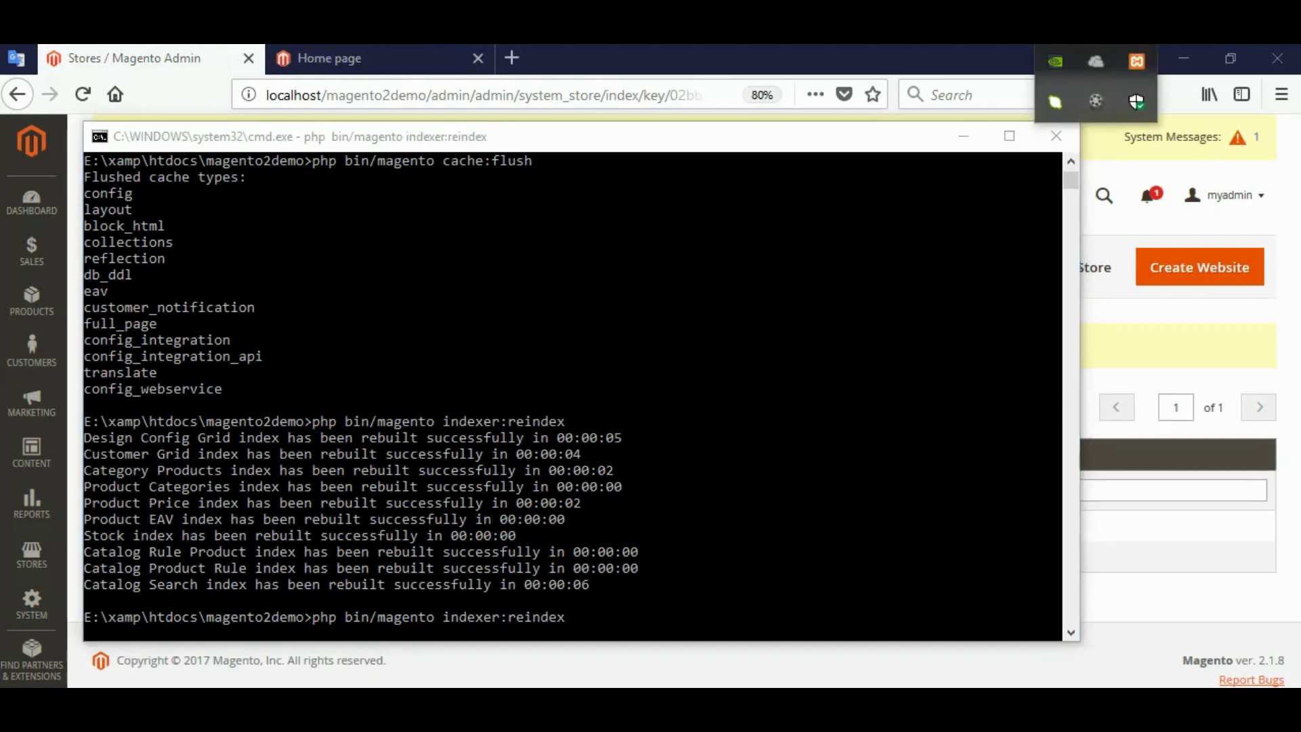
key("Escape")
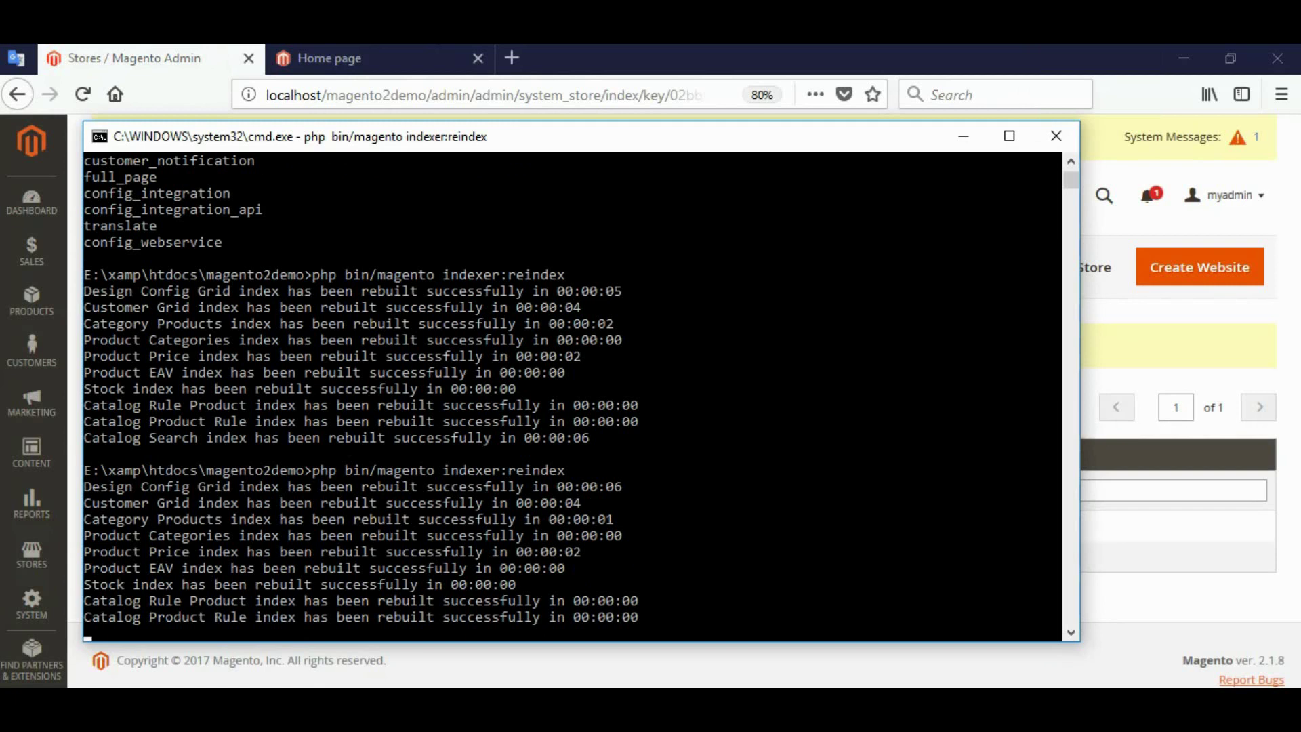
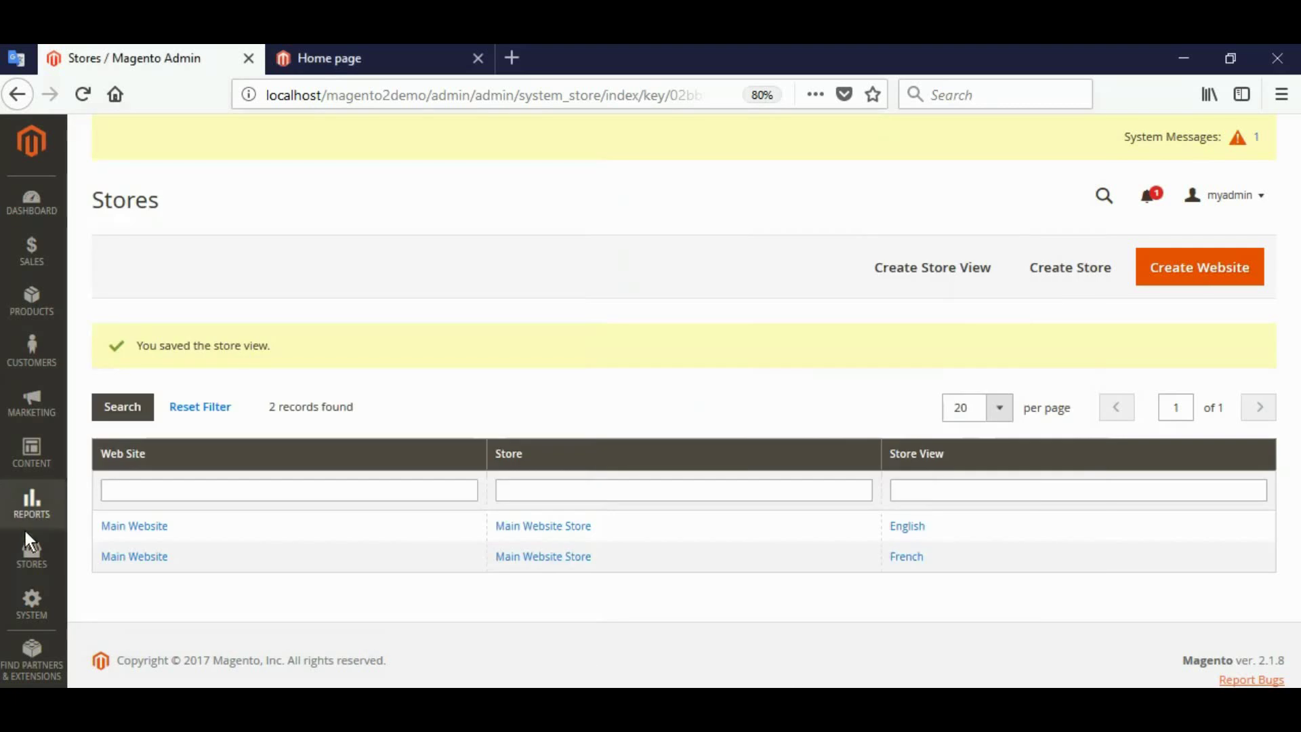
- Open the stores' general configuration and switch its scope to the French store view, accepting the loss of unsaved data
left_click(32, 552)
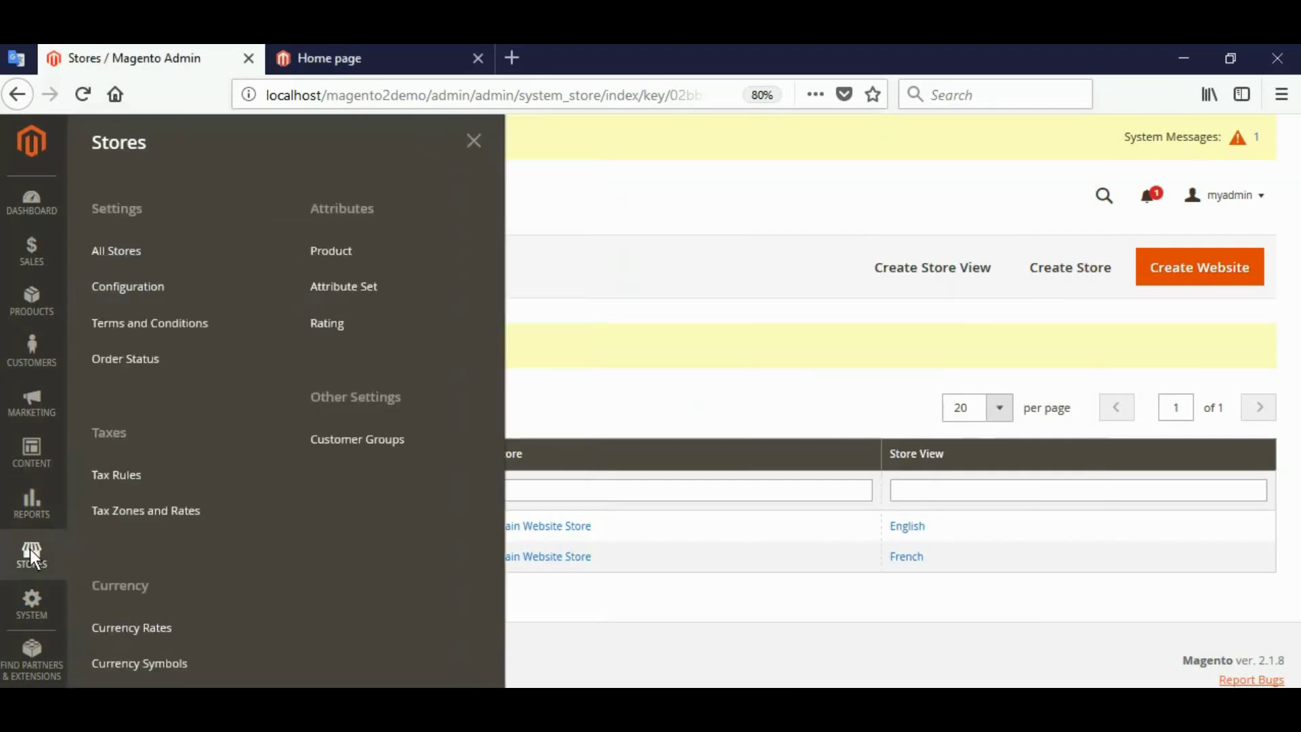
left_click(144, 286)
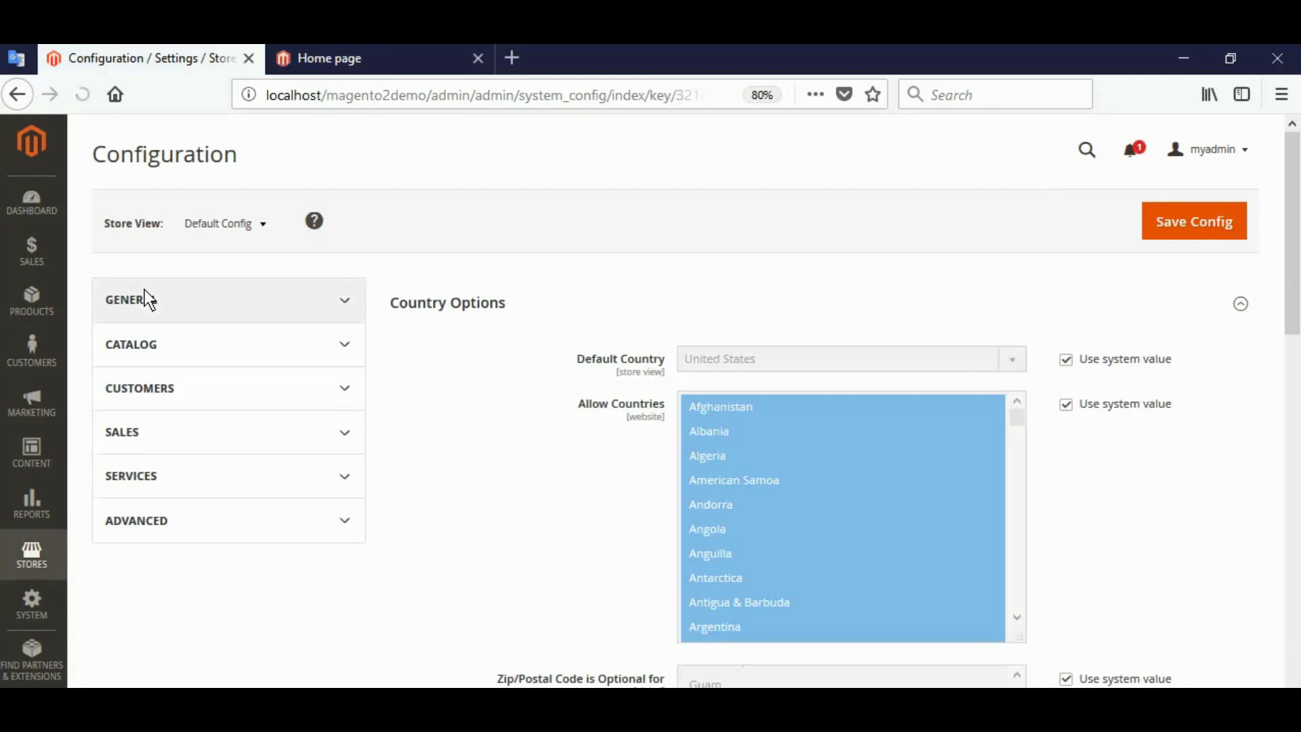
left_click(144, 293)
scroll(1294, 305, "down", 2)
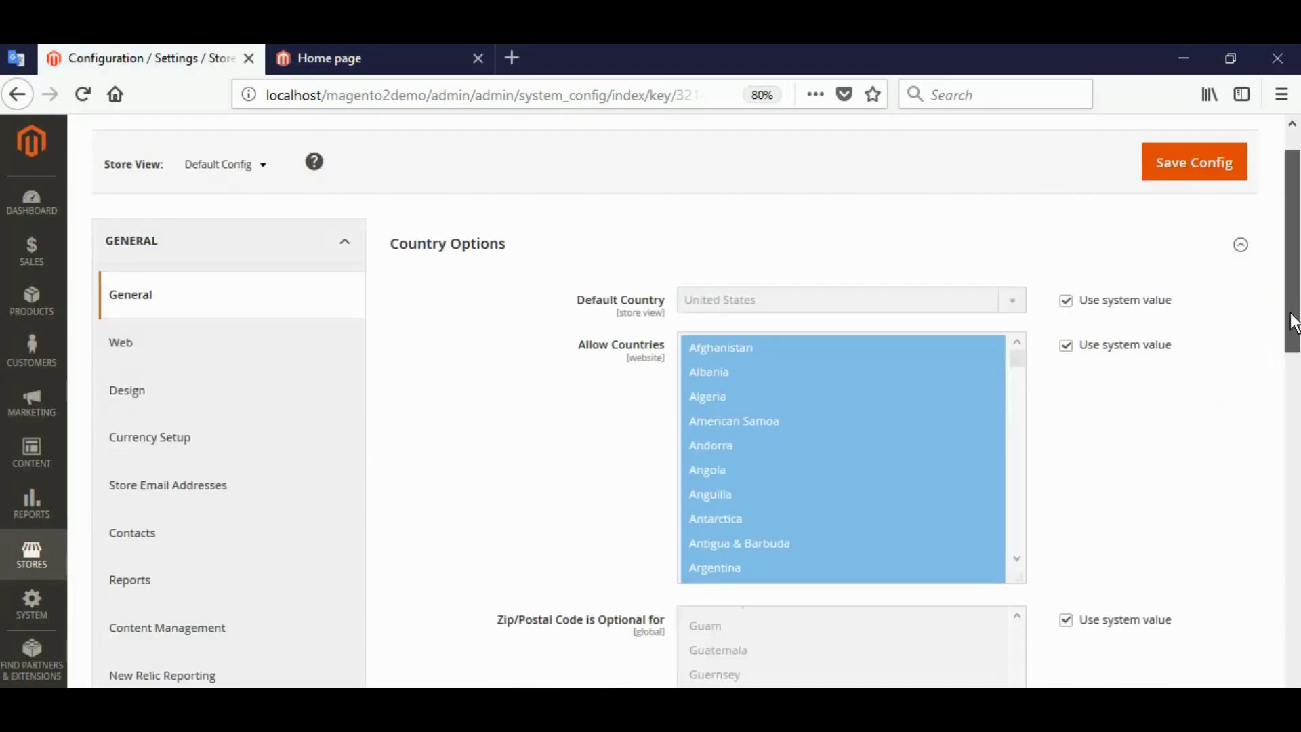
left_click(263, 165)
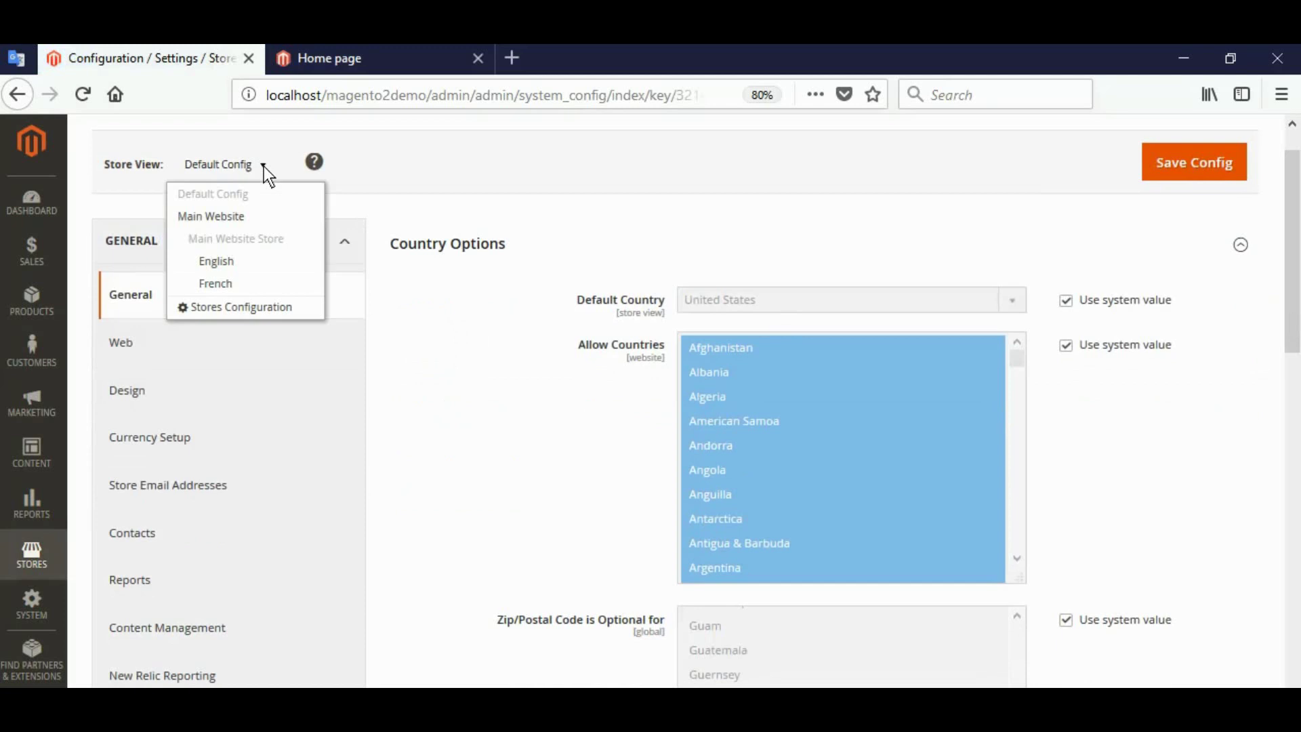
left_click(211, 283)
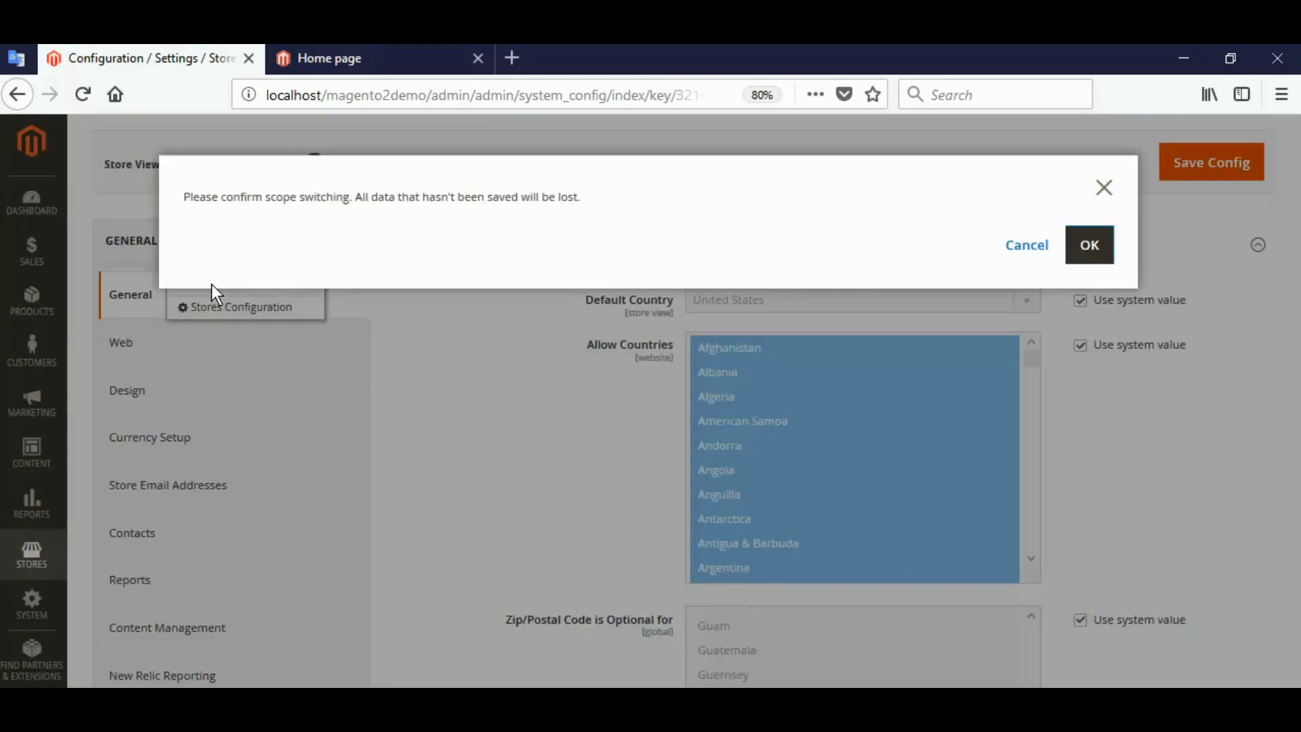
left_click(1087, 247)
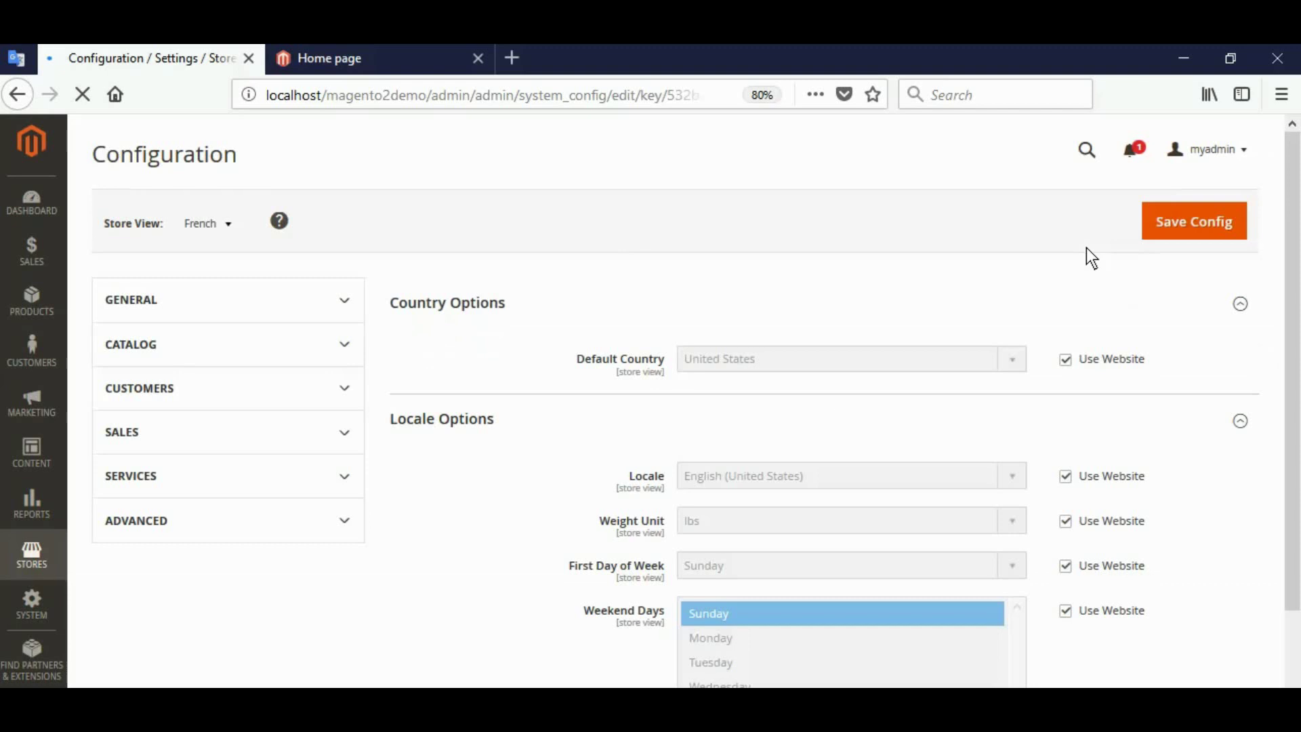
- Stop inheriting the website's default country for the French store view and set it to France
scroll(1296, 248, "down", 2)
left_click(1066, 301)
left_click(981, 303)
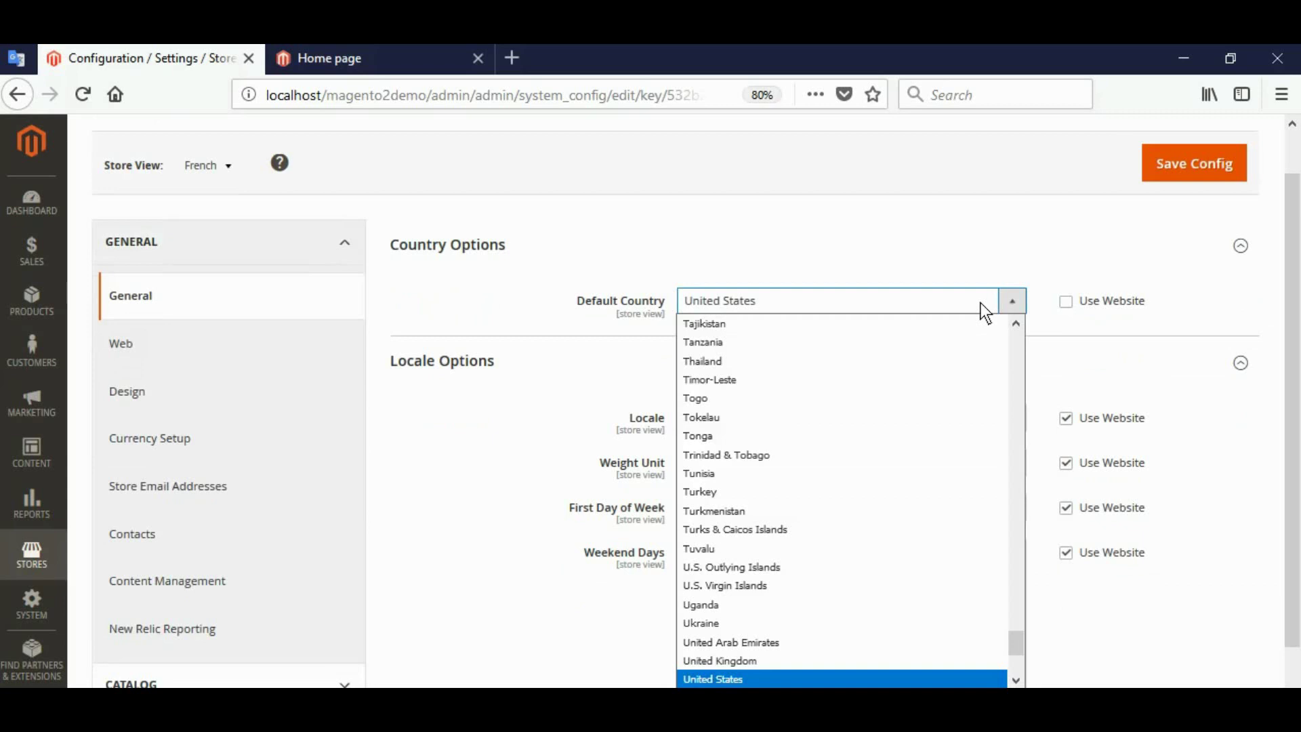
type("fre")
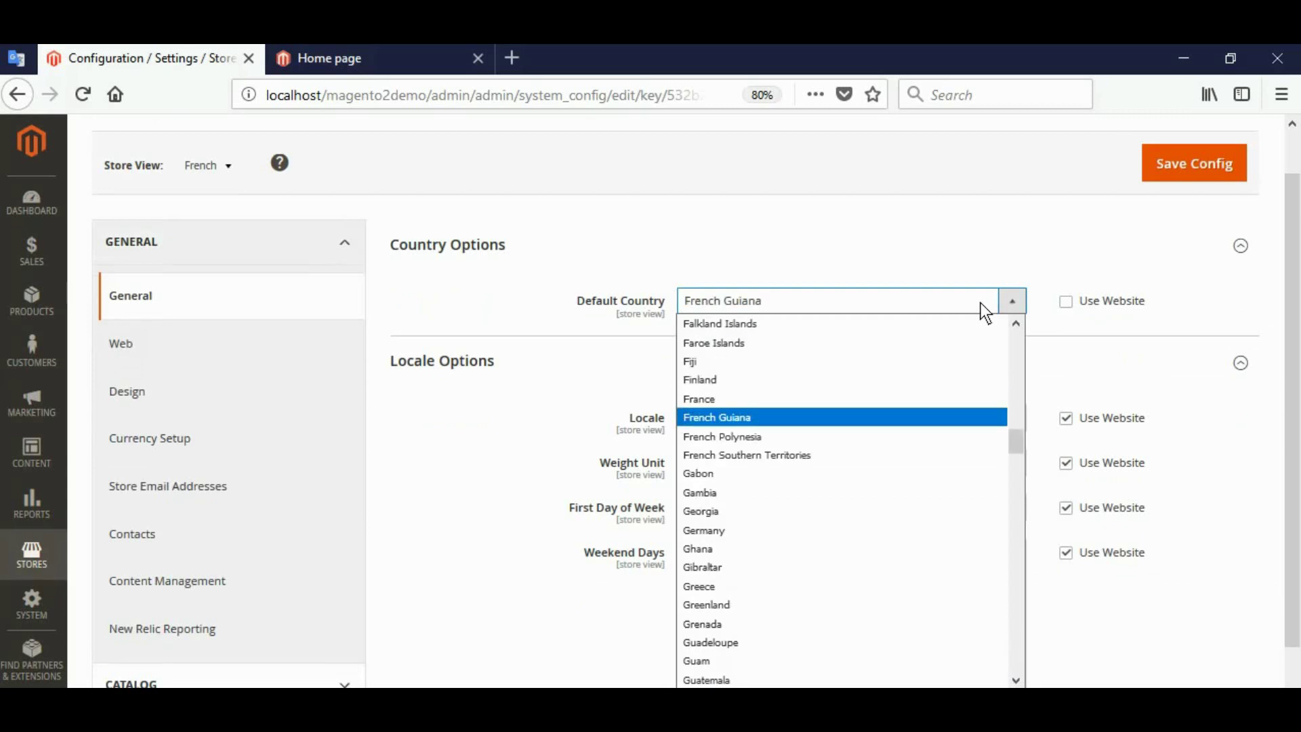
key("Up")
key("Return")
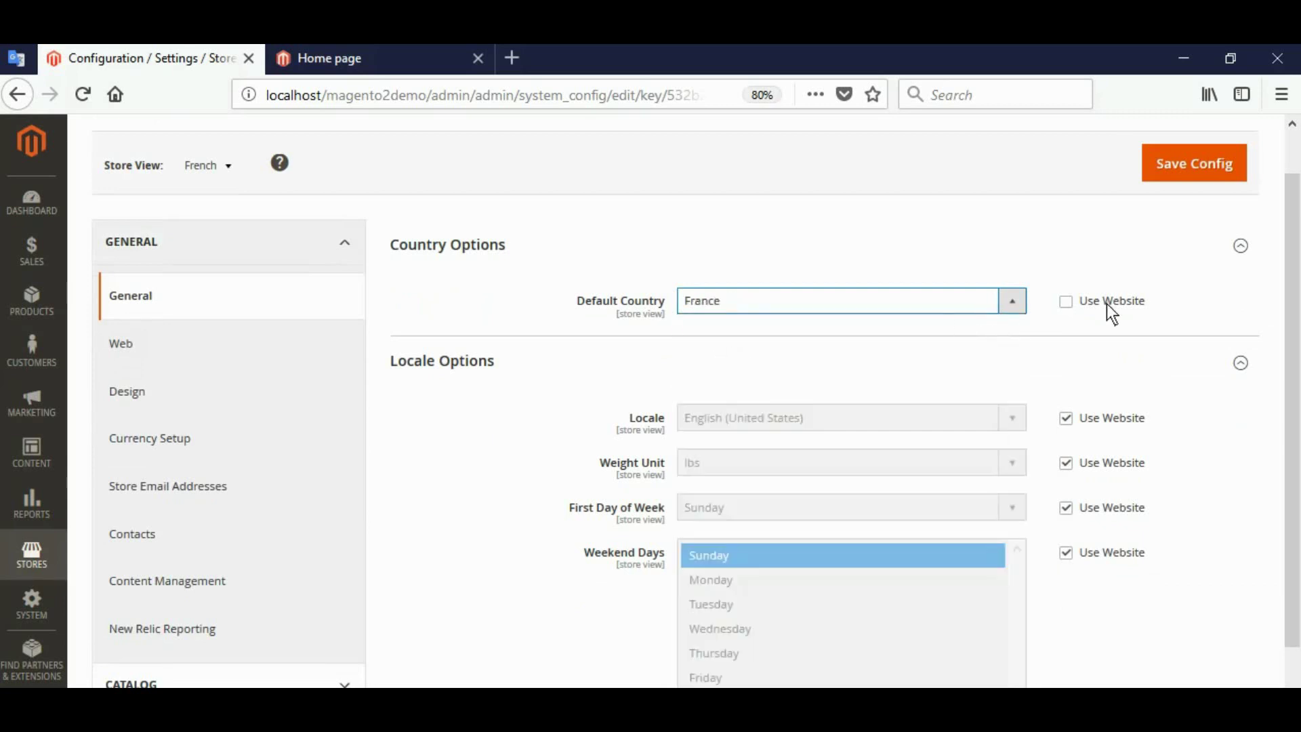
- Override the website's locale with French (France) for the French store view and save the configuration
left_click(1068, 420)
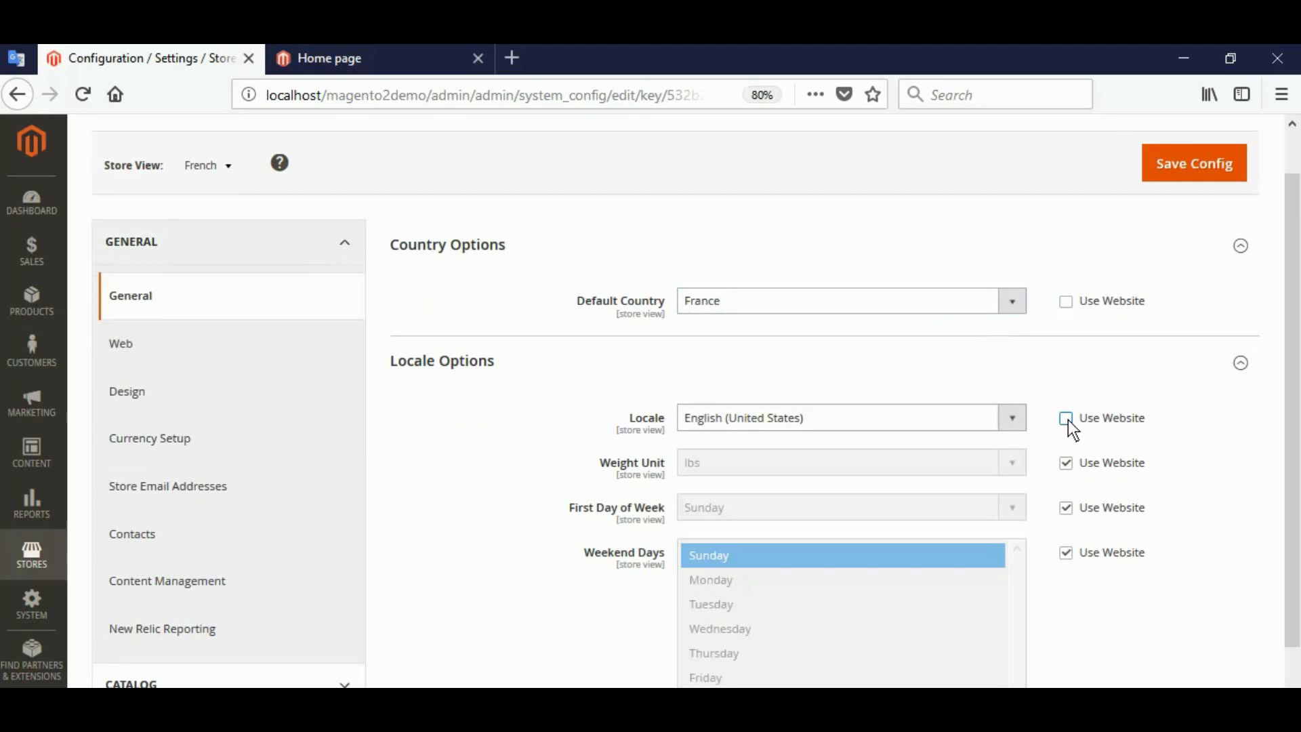
left_click(1015, 417)
type("f")
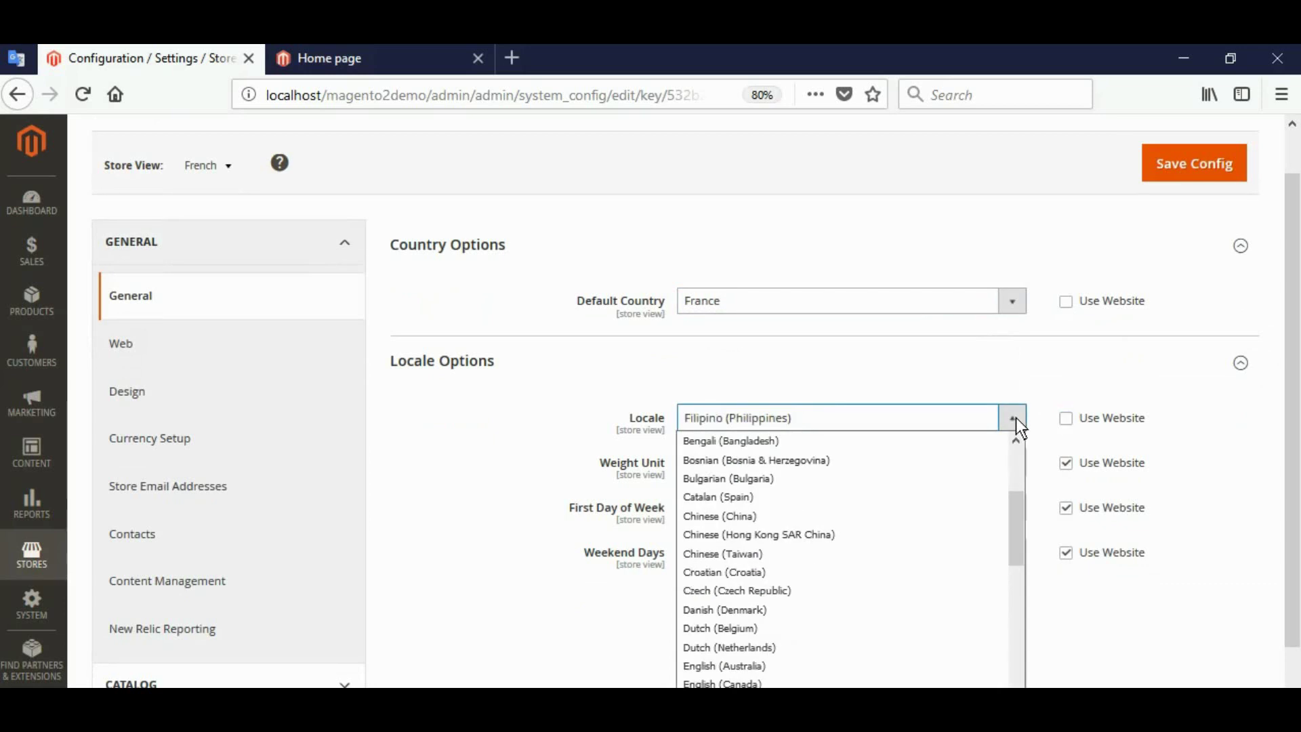
left_click(1298, 311)
left_click_drag(1298, 311, 1297, 439)
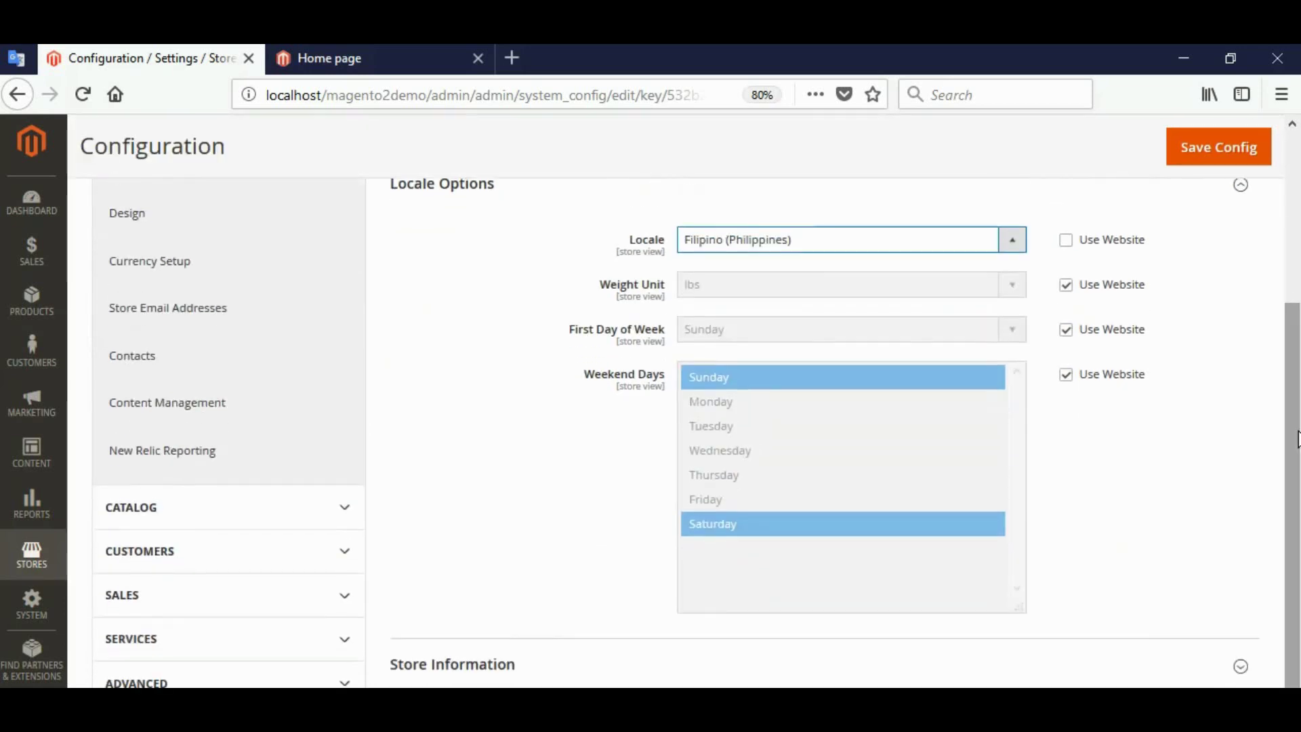
left_click(1012, 242)
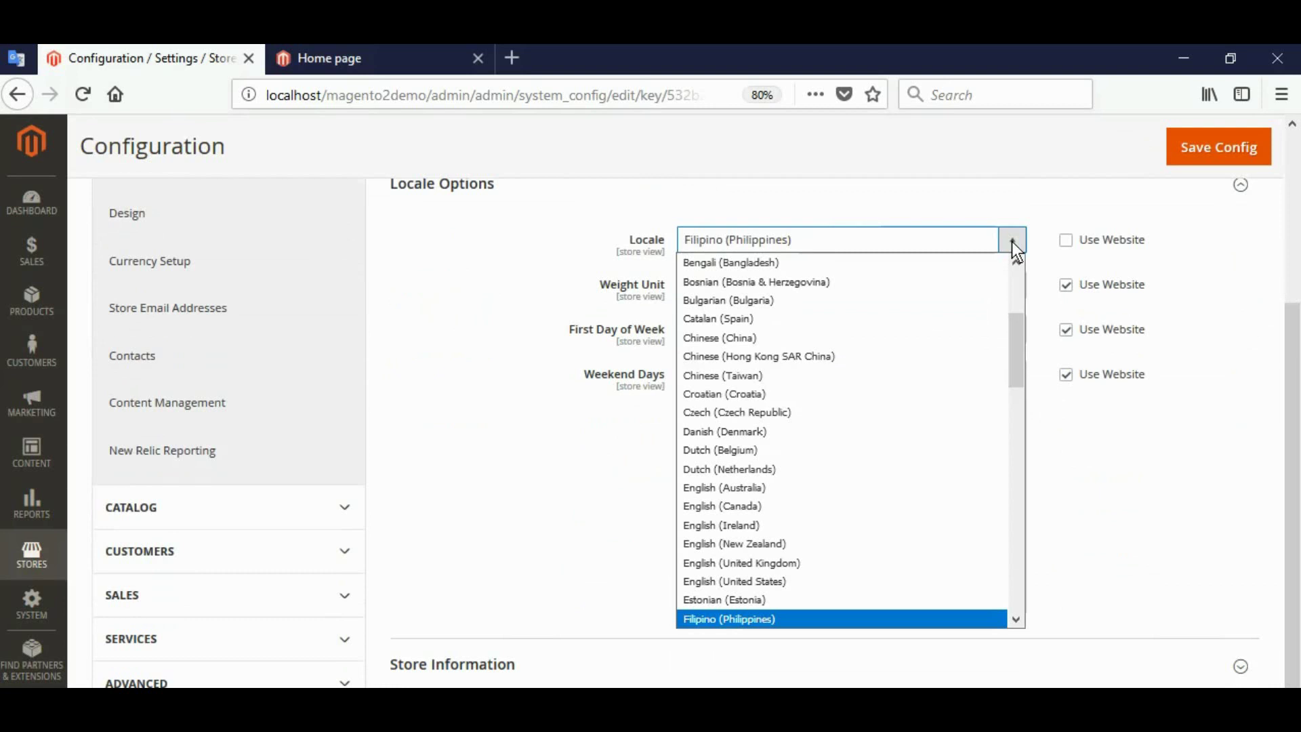
key("Down")
key("Down")
key("Down")
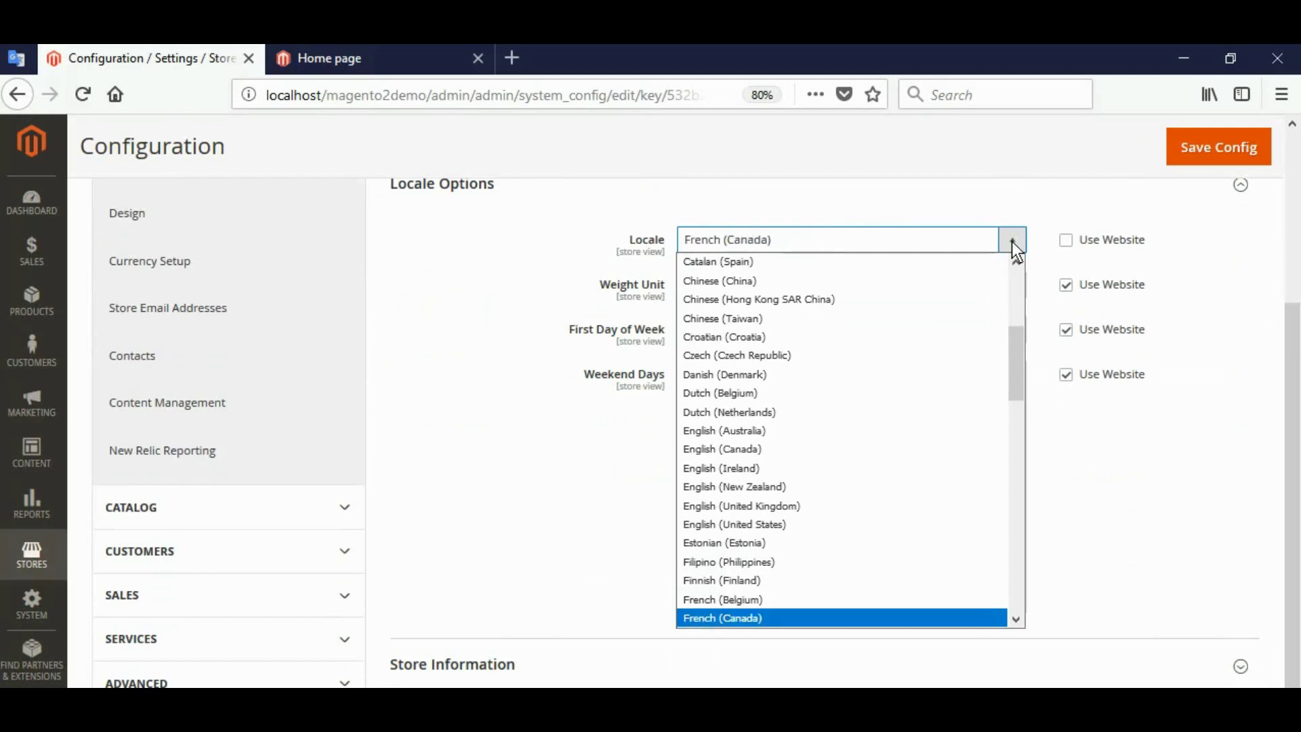
key("Down")
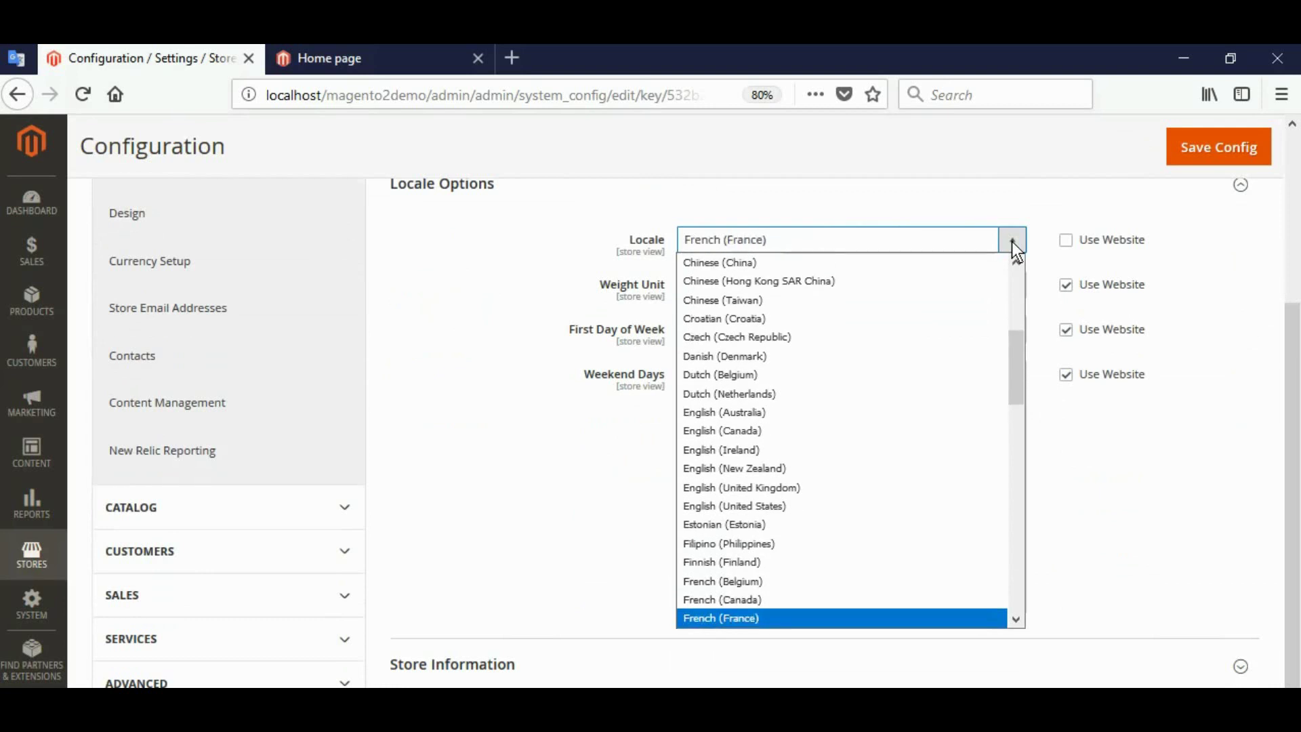
key("Return")
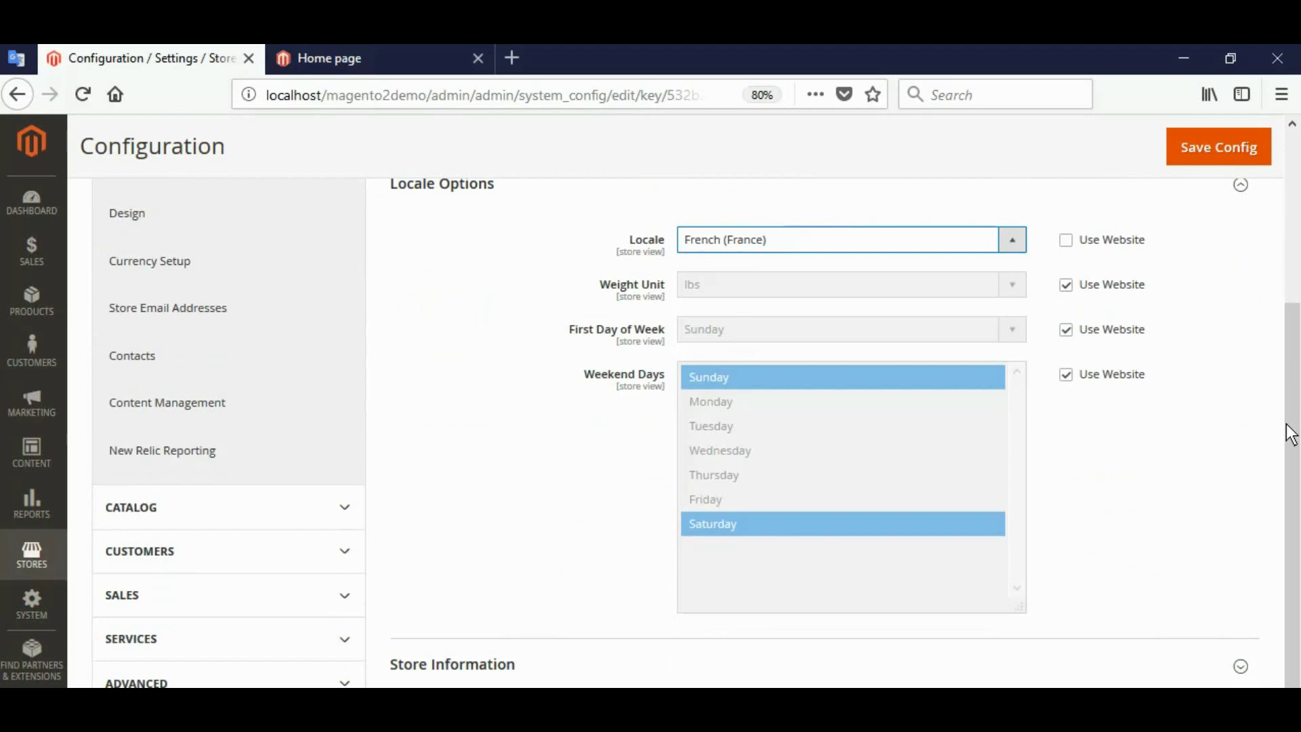
left_click_drag(1297, 429, 1296, 264)
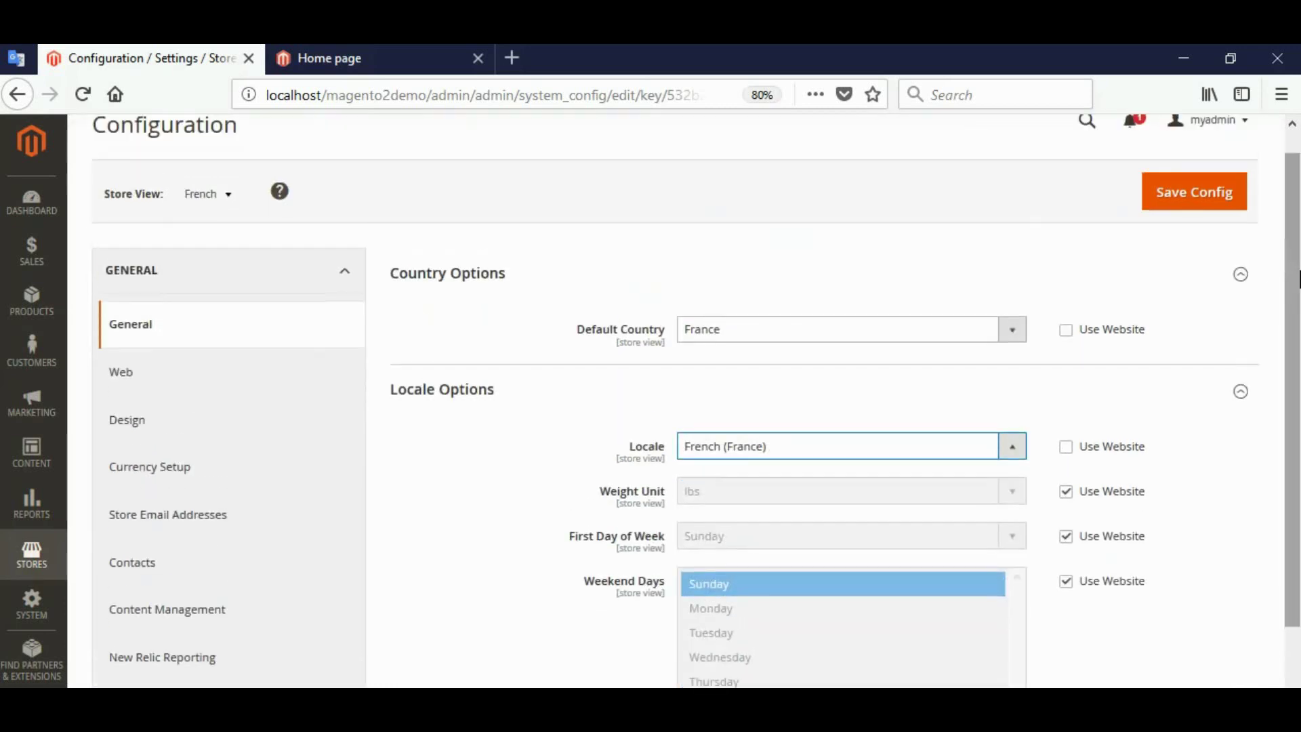
left_click(1210, 197)
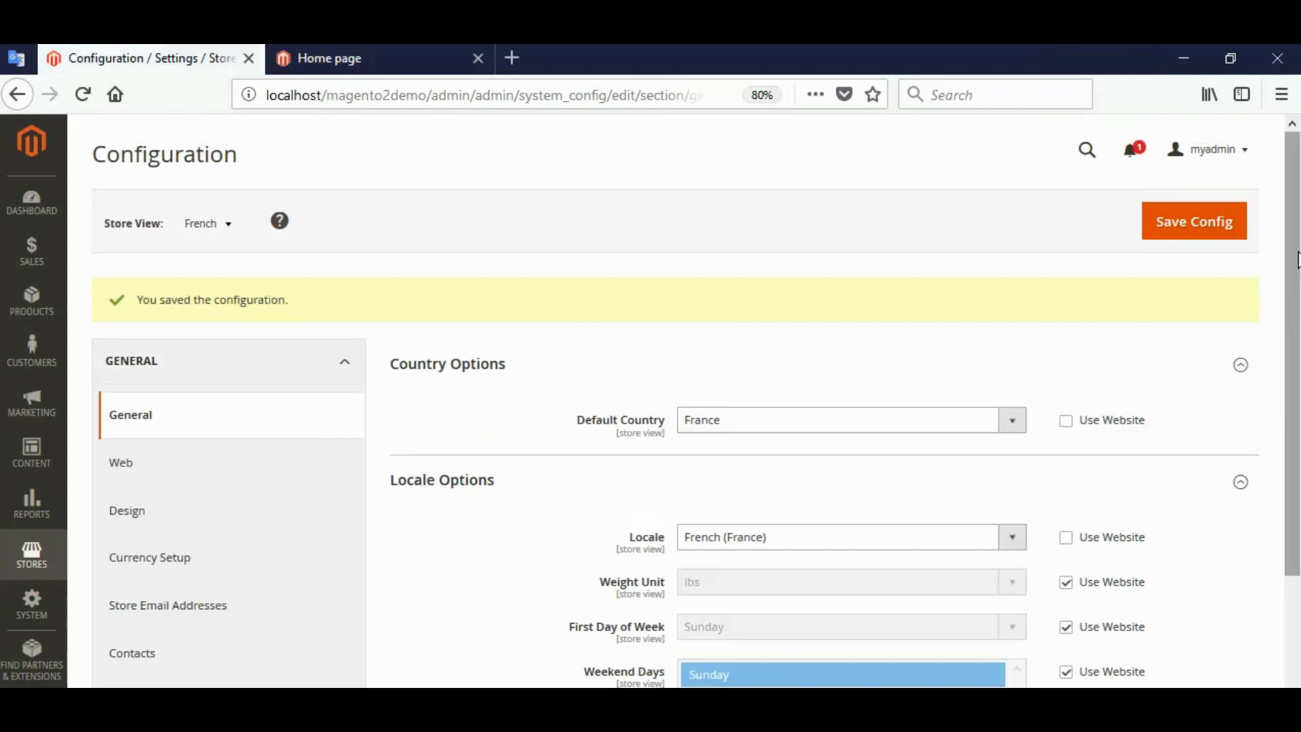
- Open the French view's currency setup and override its default display currency with Euro
left_click_drag(1296, 260, 1296, 352)
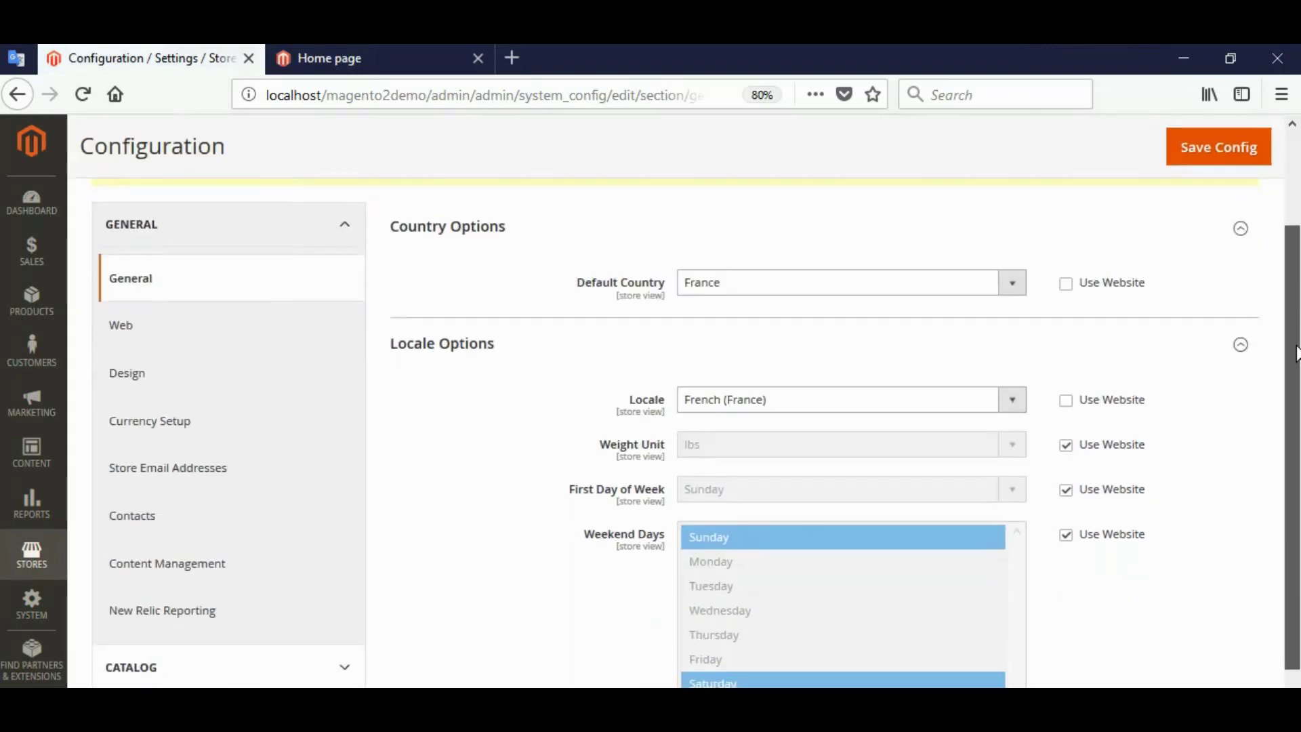
left_click(148, 423)
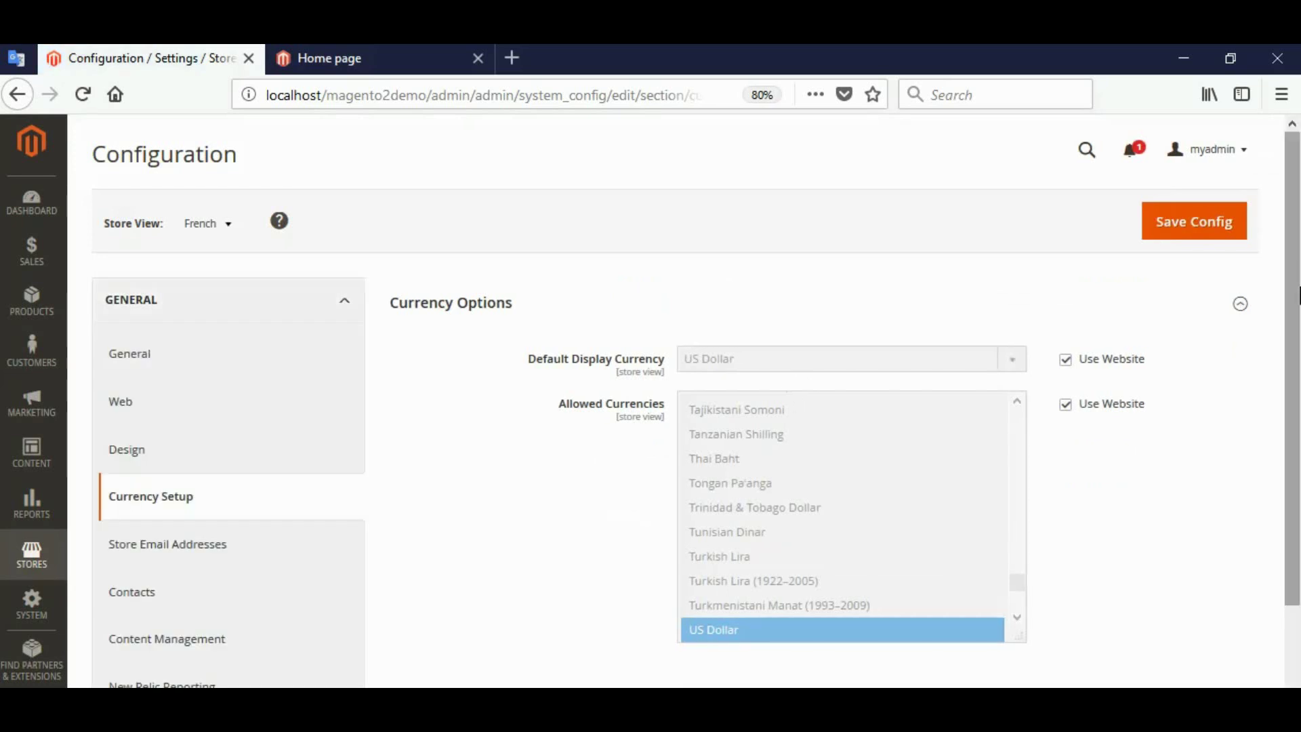
scroll(1240, 272, "down", 1)
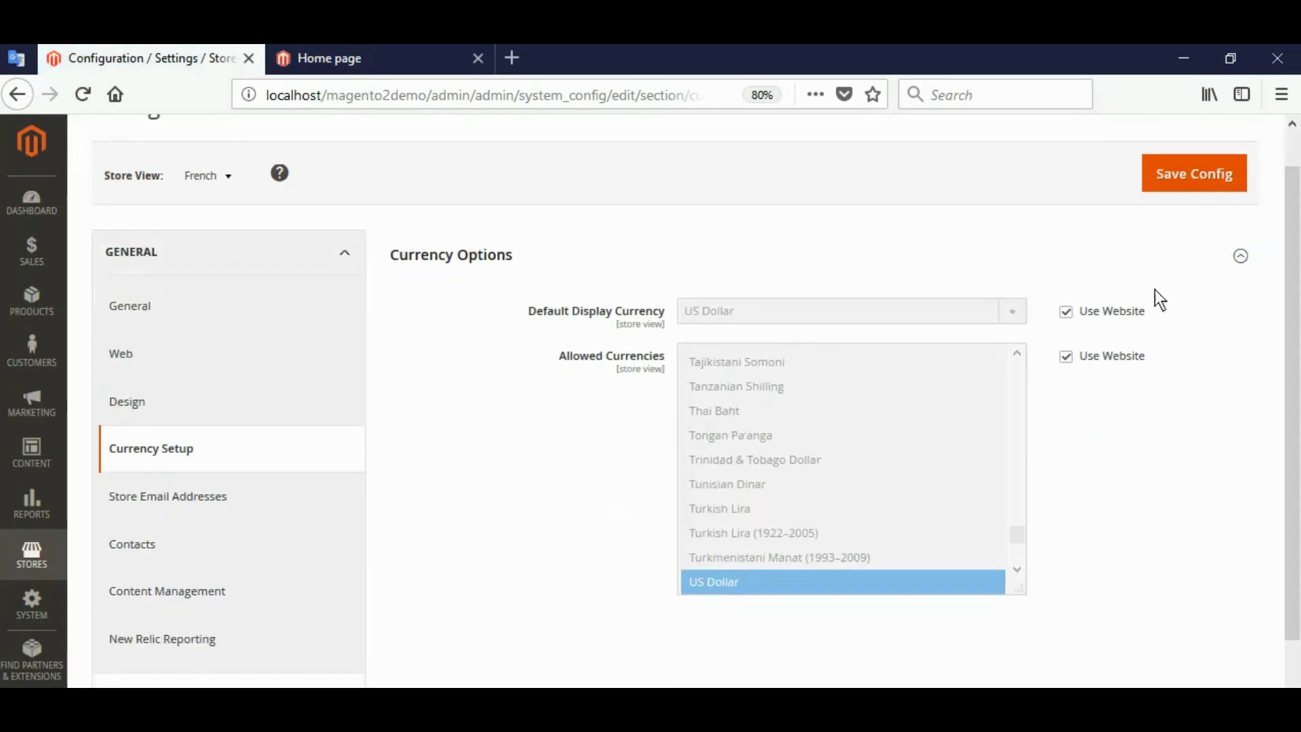
left_click(1065, 312)
left_click(1016, 317)
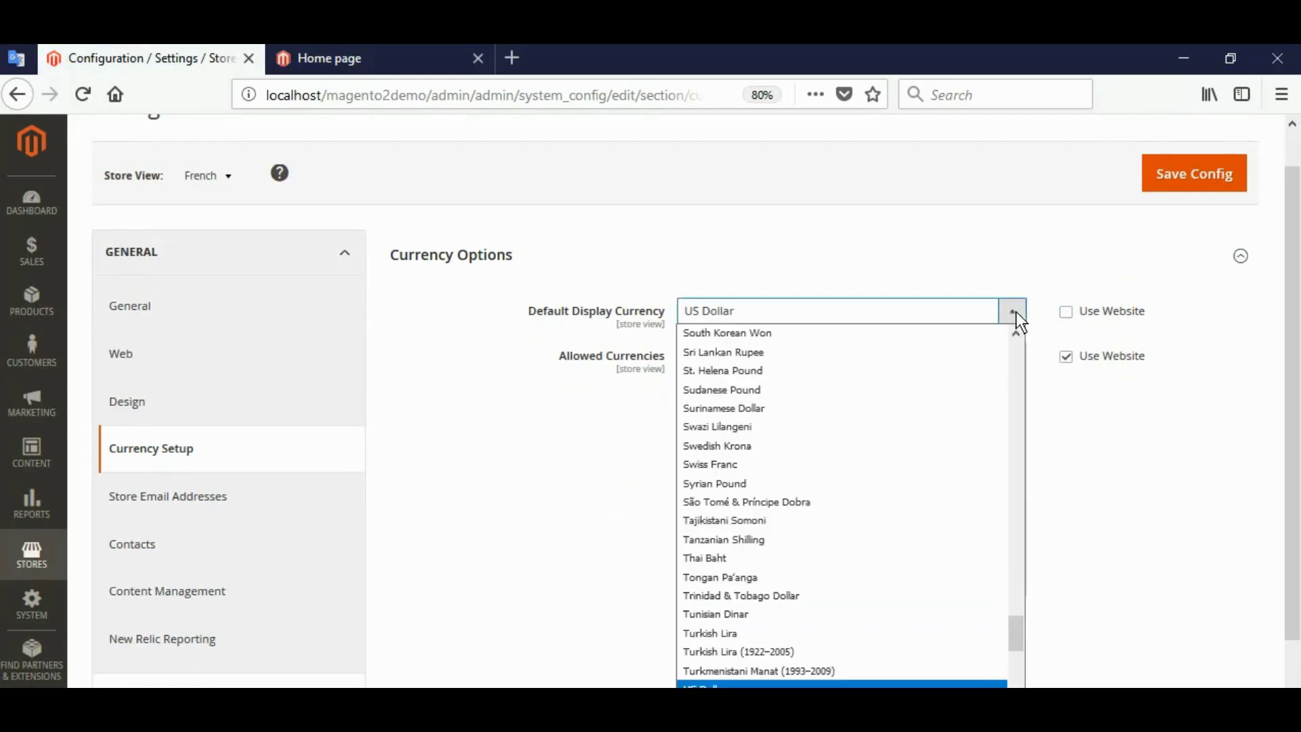
type("eu")
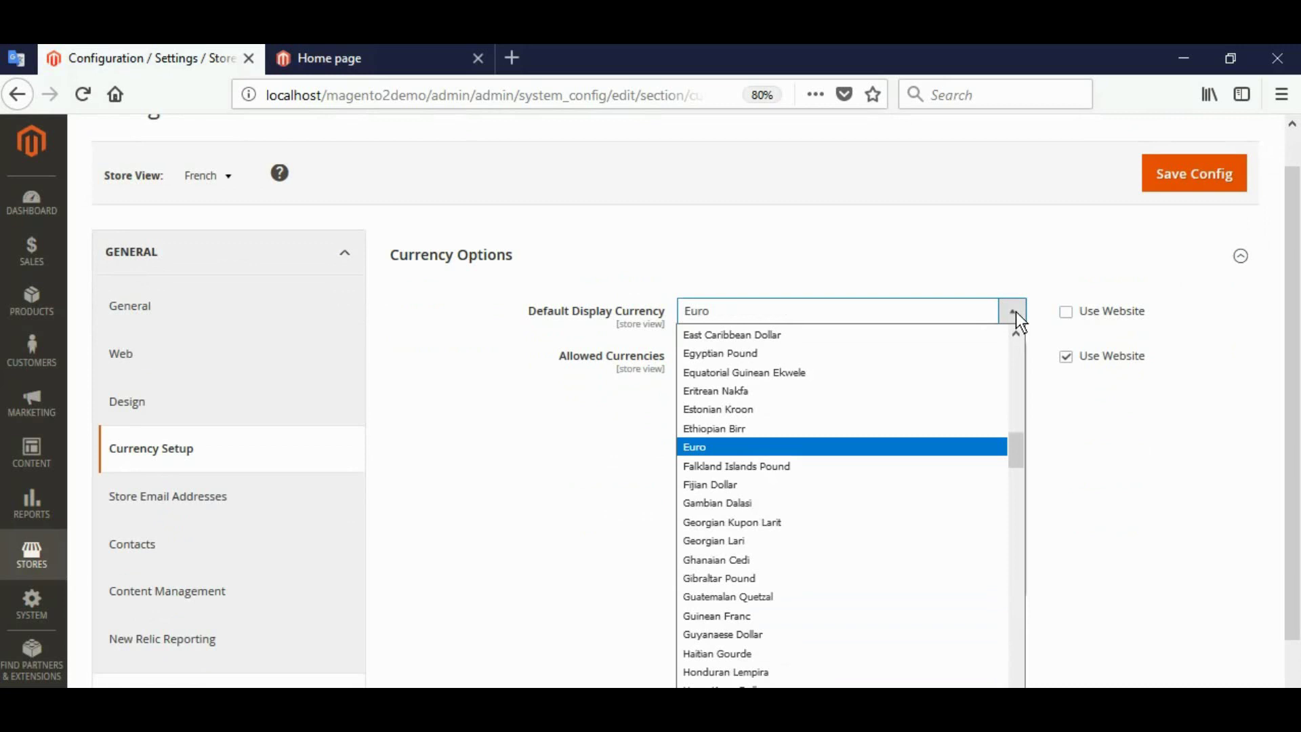
key("Return")
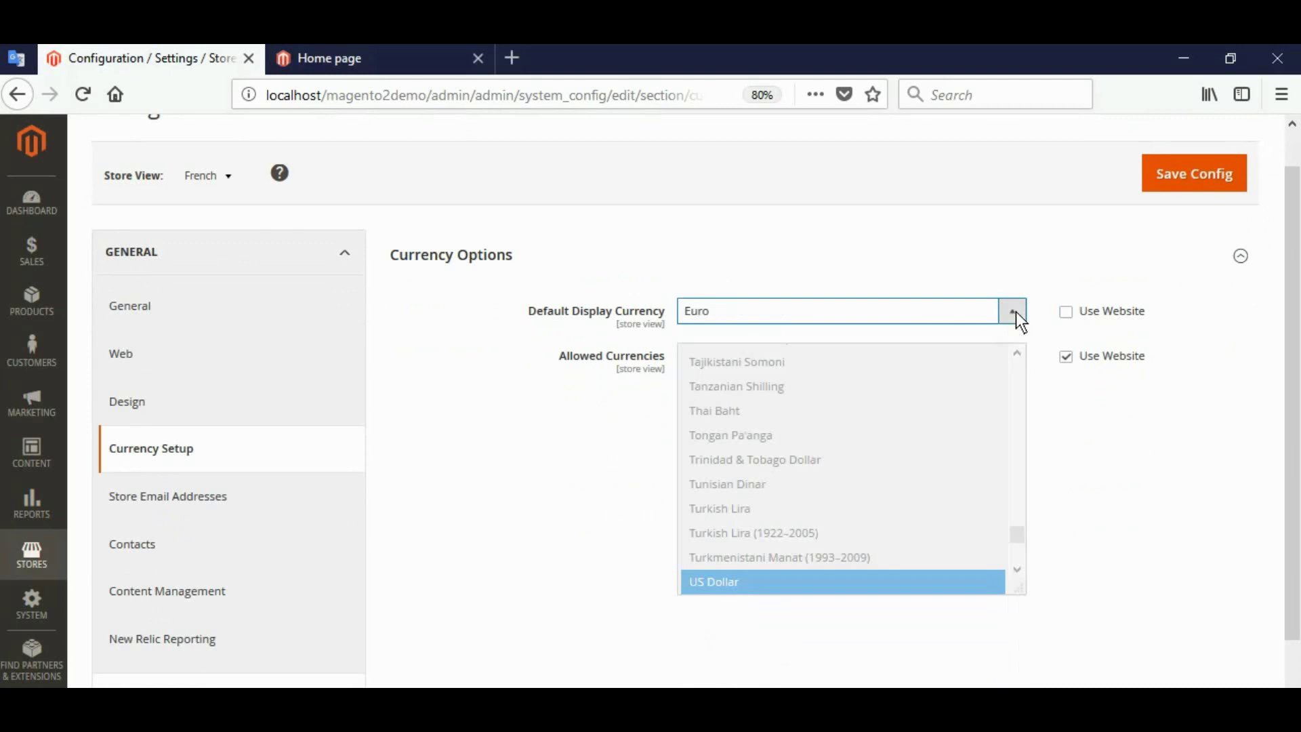
- Override the allowed currencies of the French store view with Euro only and save the configuration
left_click(1081, 355)
left_click(841, 423)
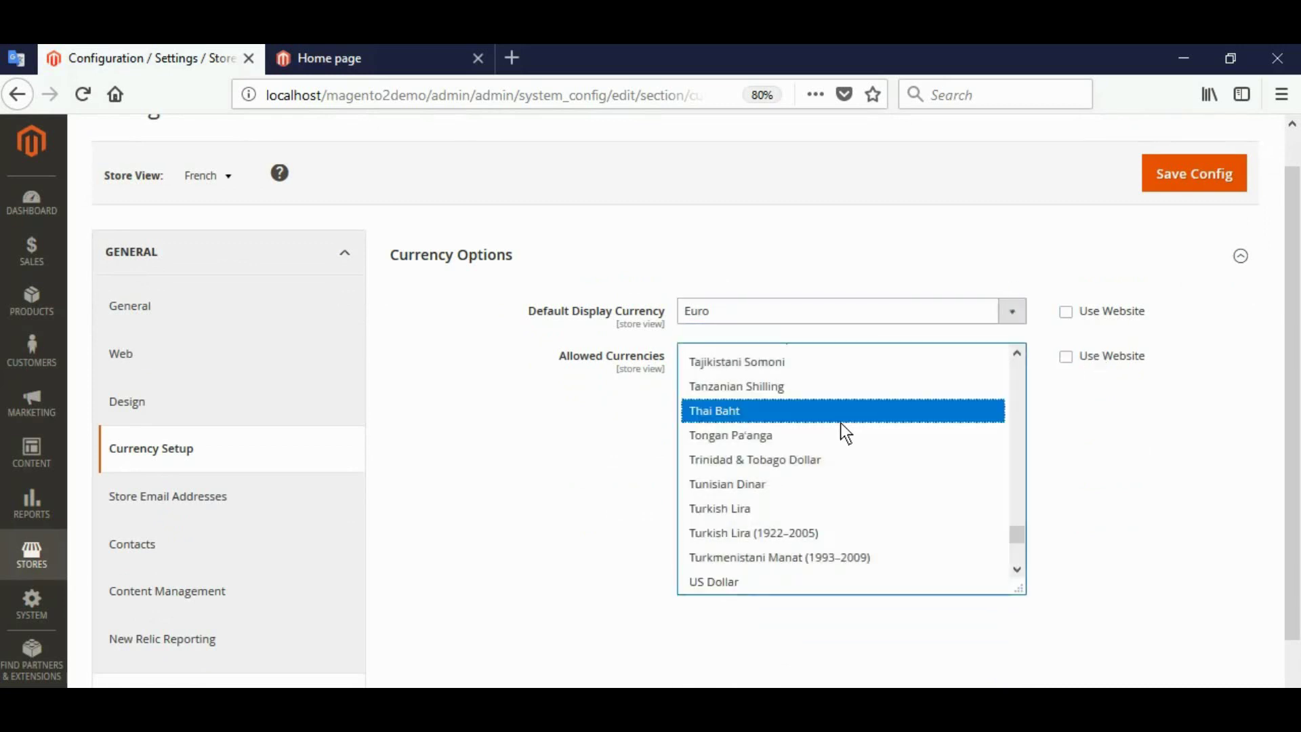
type("eu")
key("Tab")
left_click(1192, 174)
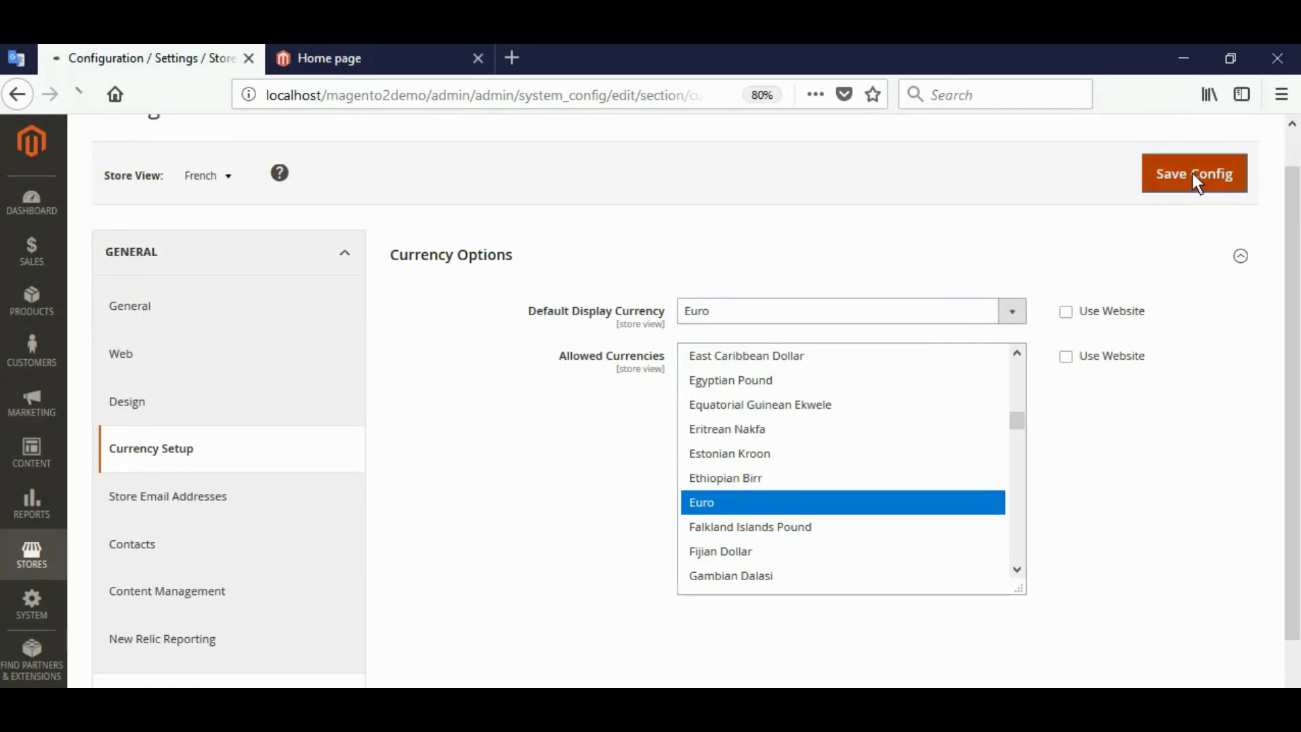
left_click(1096, 17)
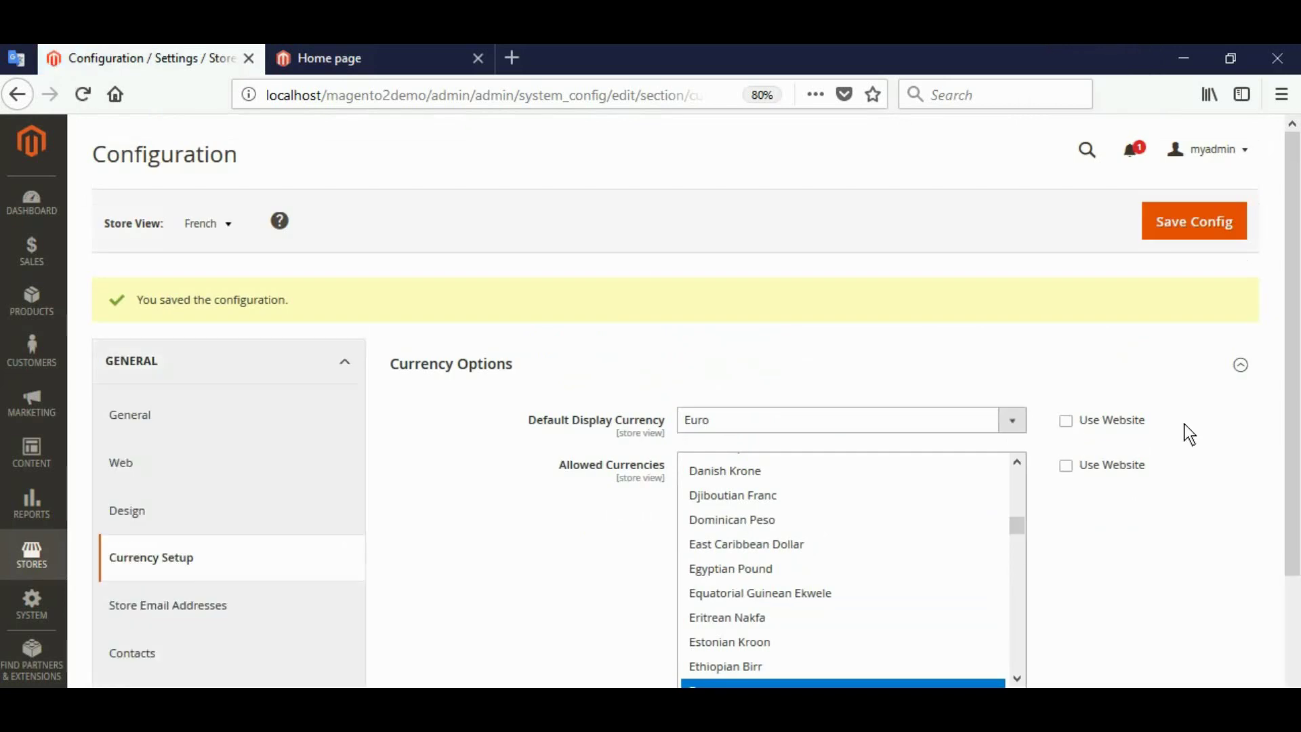
- Open the stores' currency rates and examine the USD to EUR rate and the available import services
left_click_drag(1295, 308, 1294, 378)
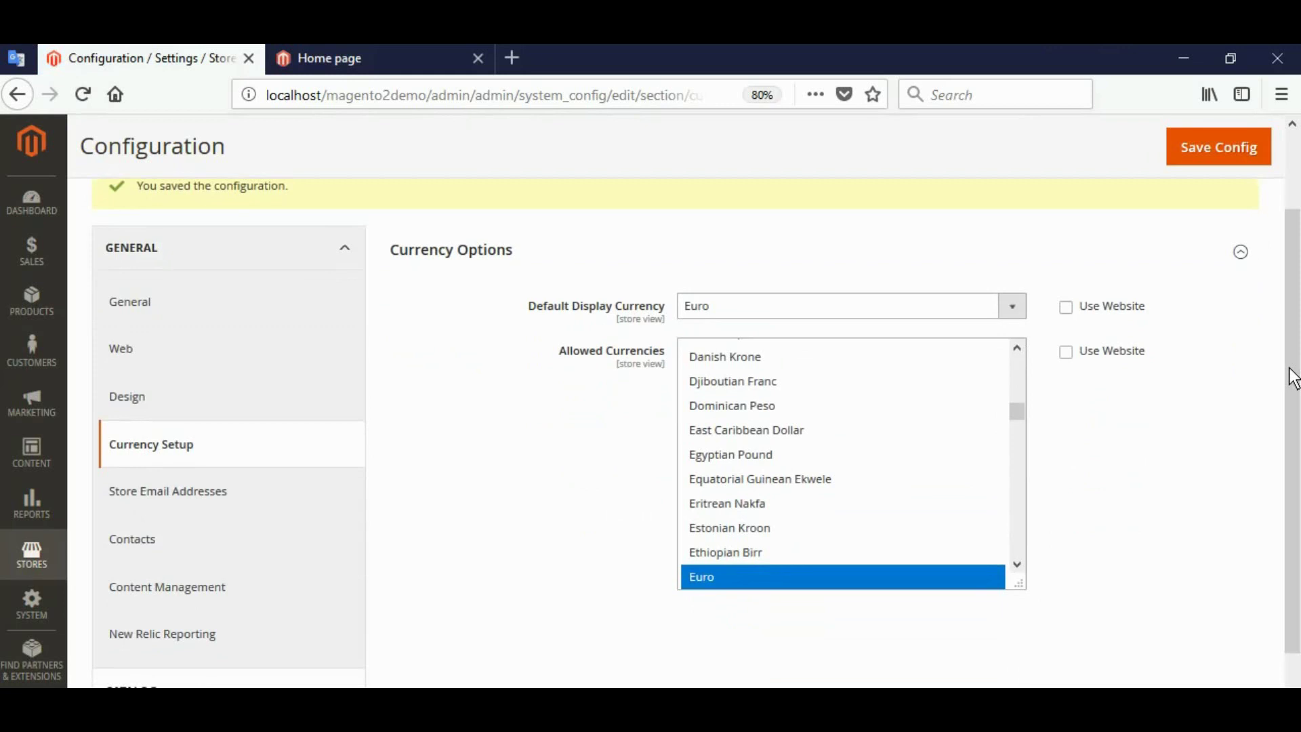
left_click_drag(1294, 377, 1289, 420)
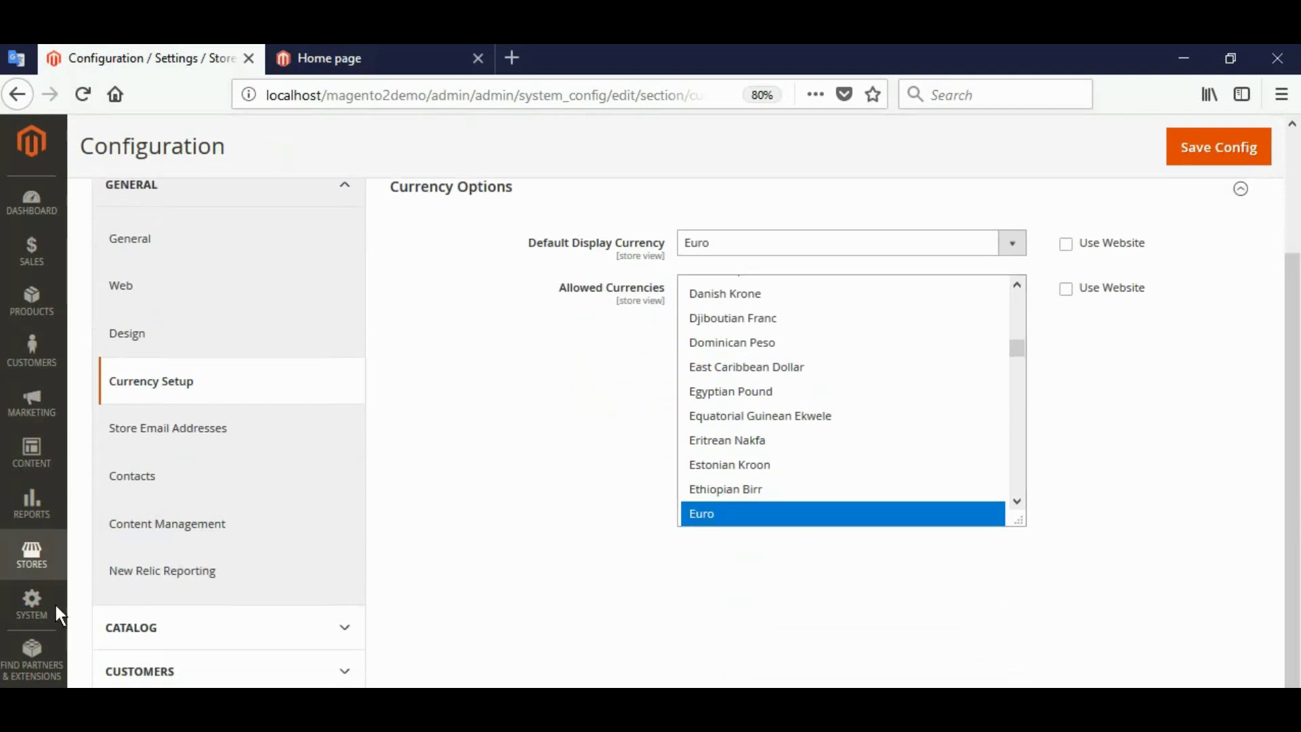
left_click(32, 606)
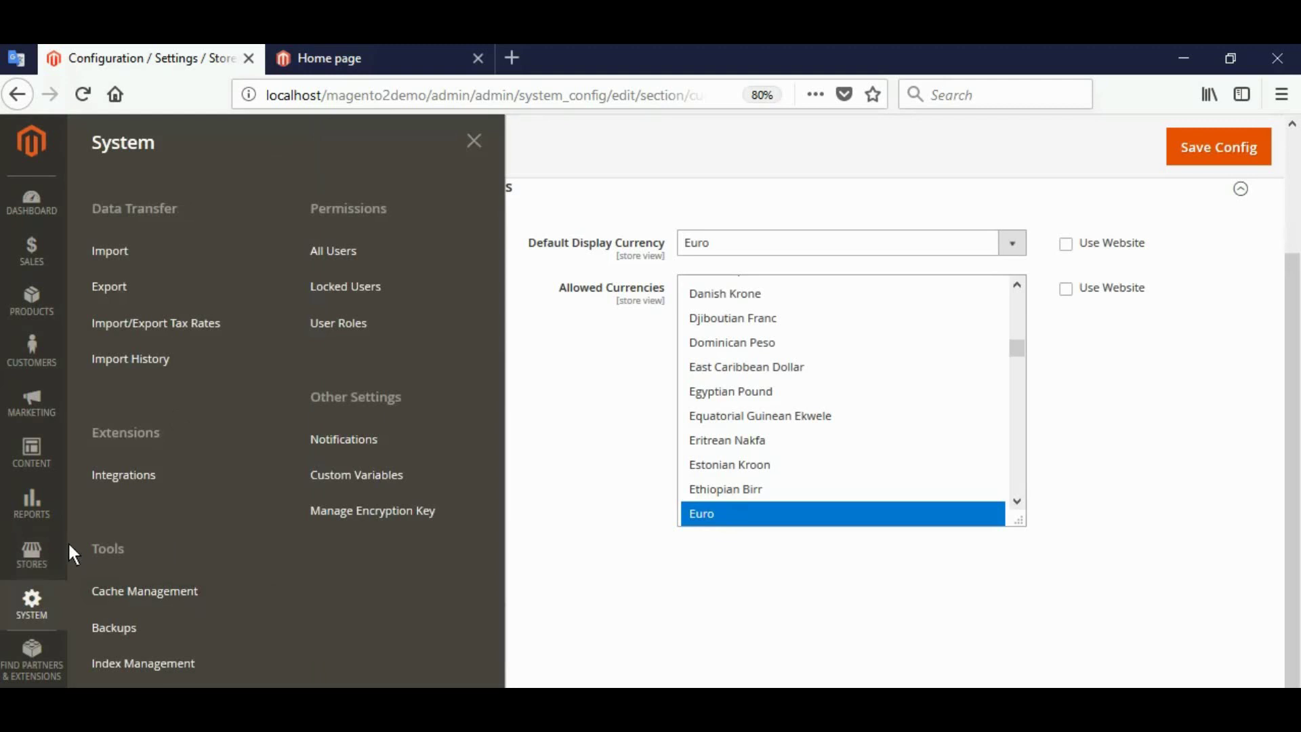
left_click(39, 551)
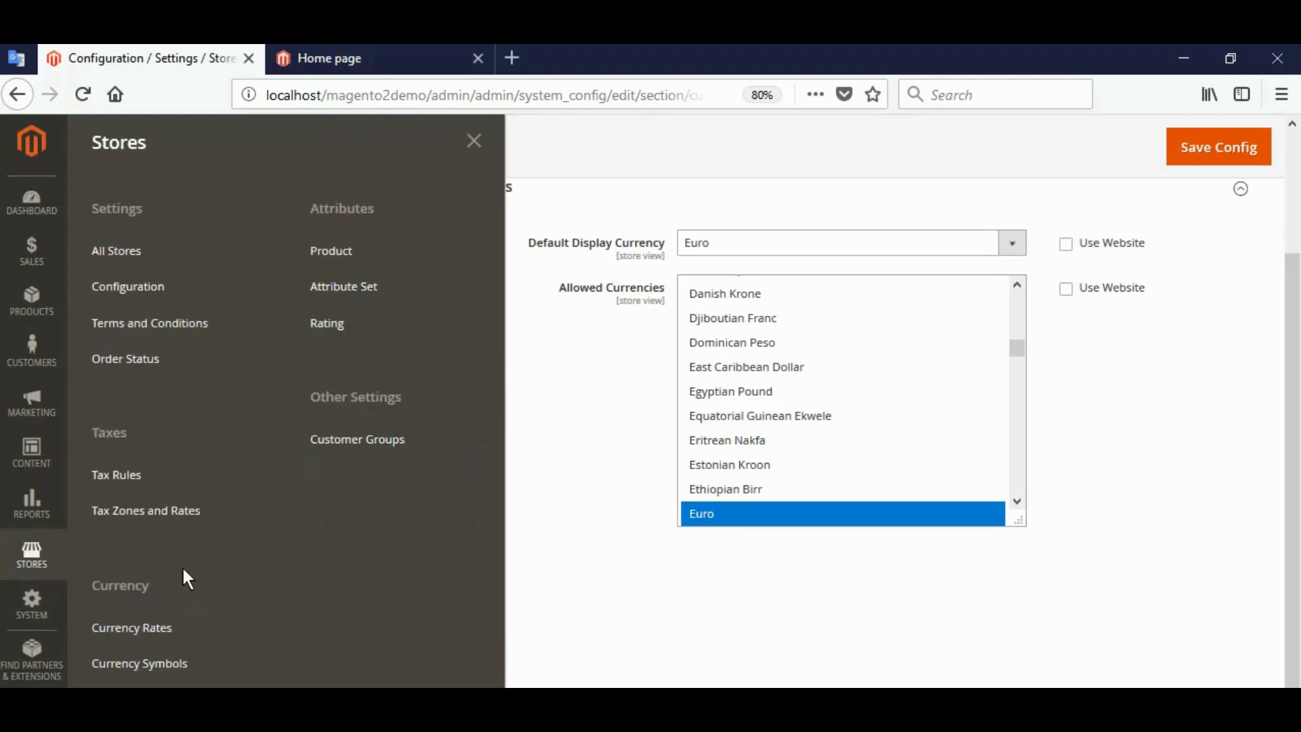
left_click(140, 621)
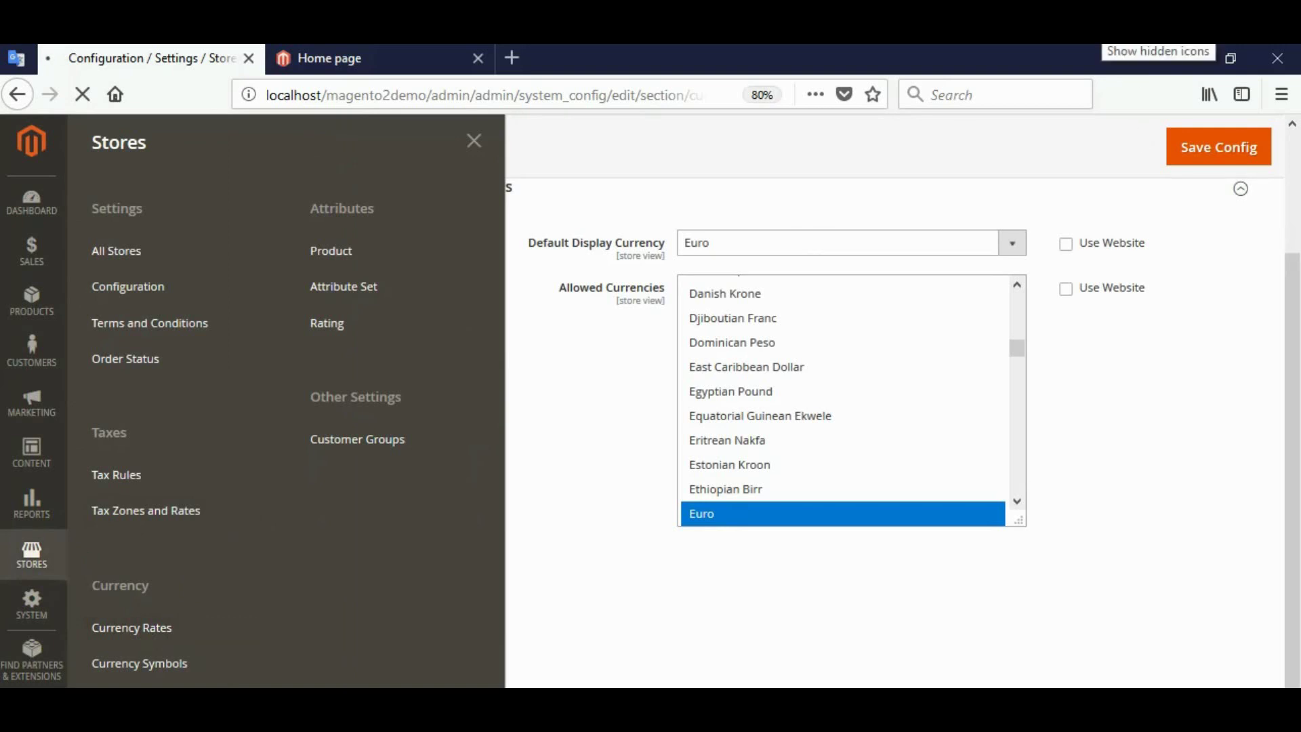
left_click(1095, 31)
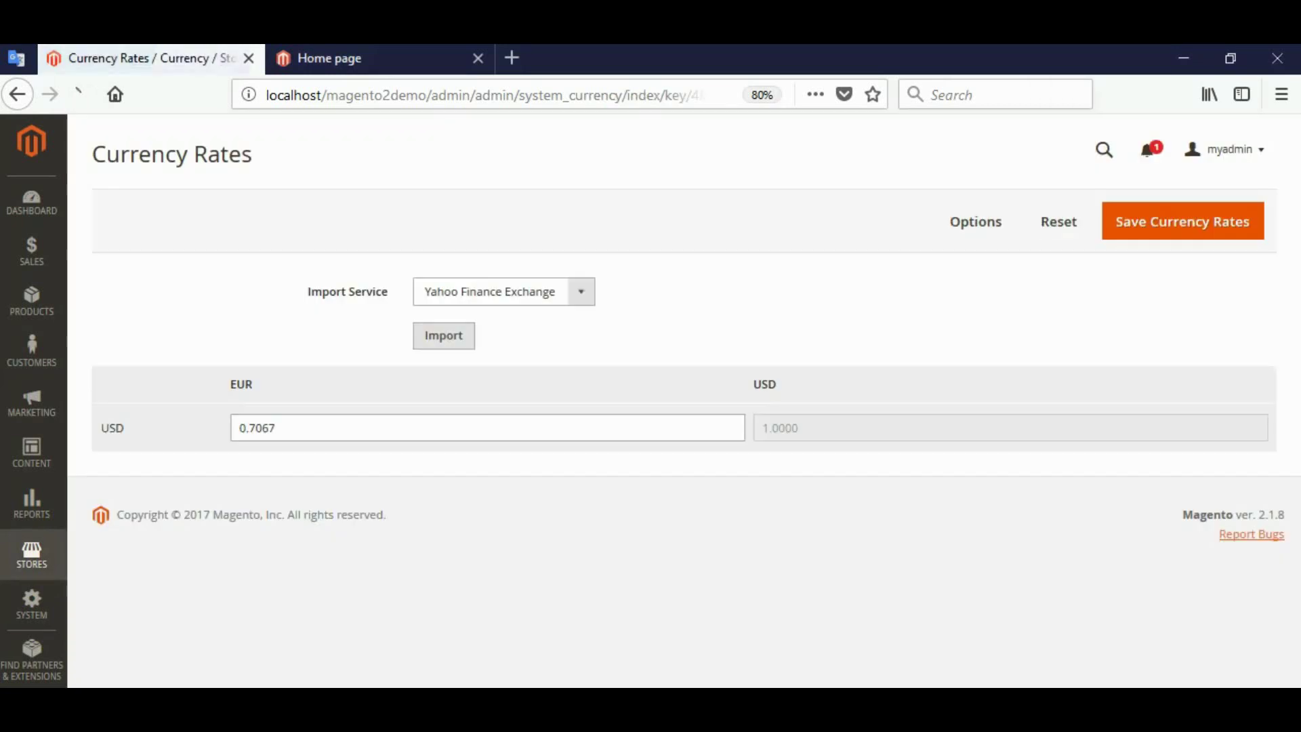
double_click(492, 428)
triple_click(491, 427)
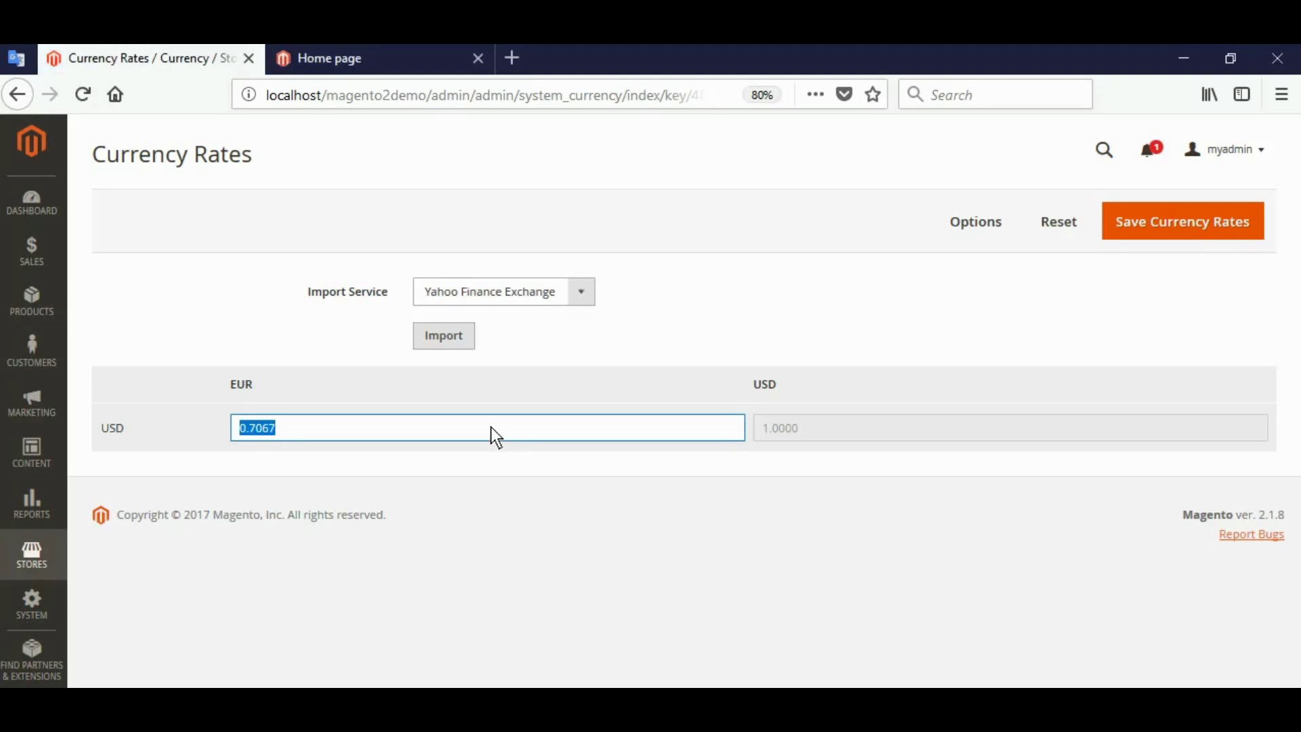
left_click(531, 290)
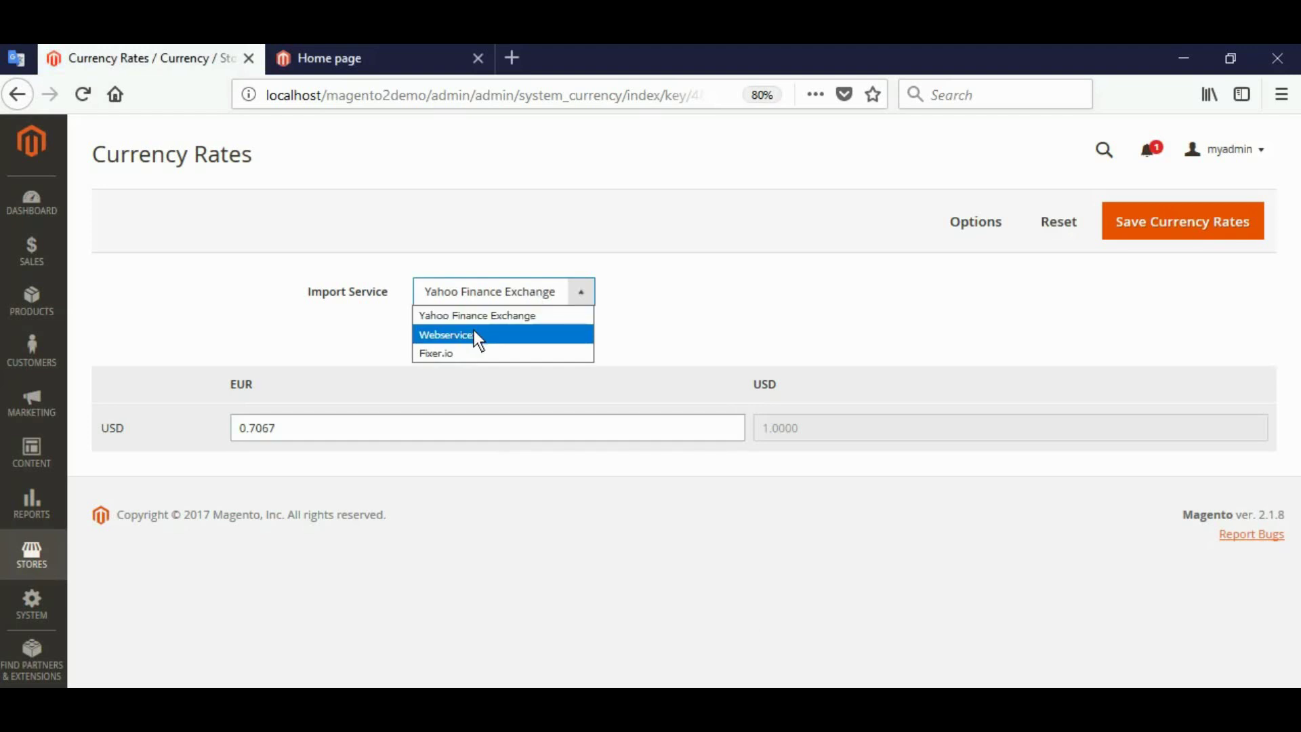
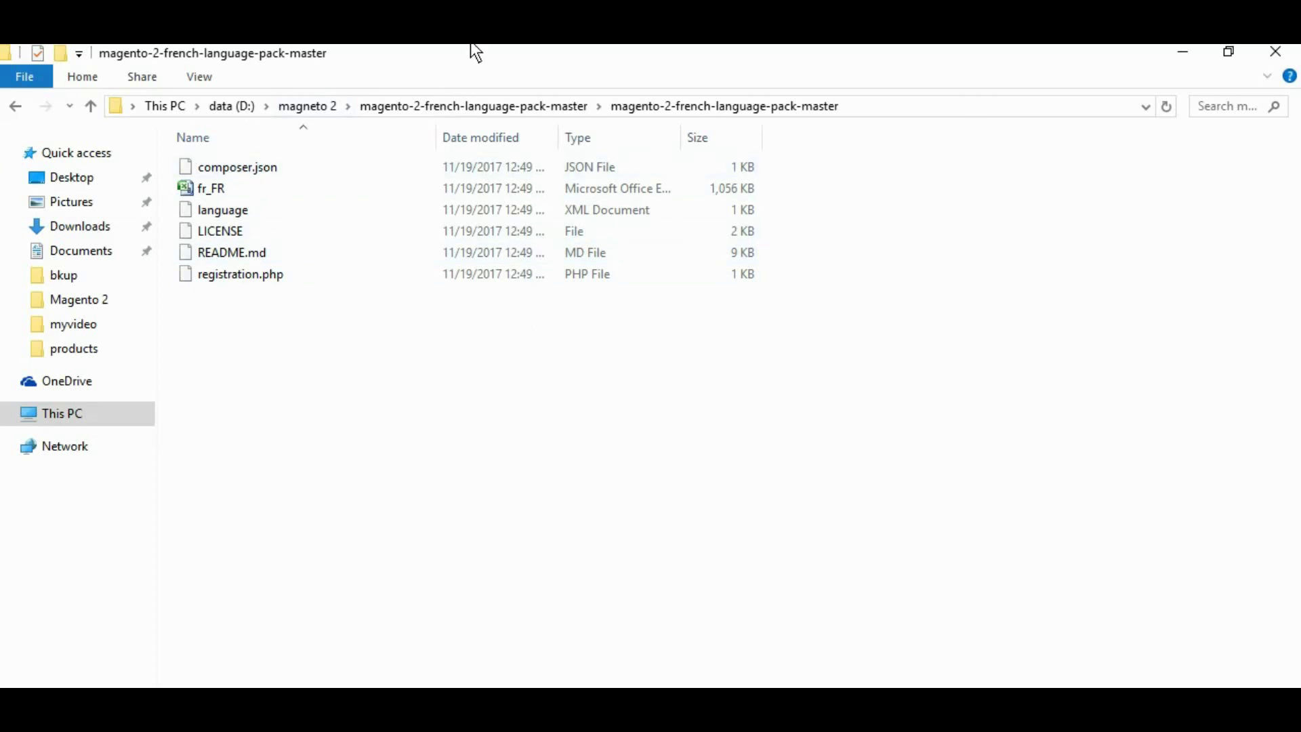
- Switch to the magento2demo app folder in File Explorer, check the language path in Notepad, and create a folder named i18n
key("alt+Tab")
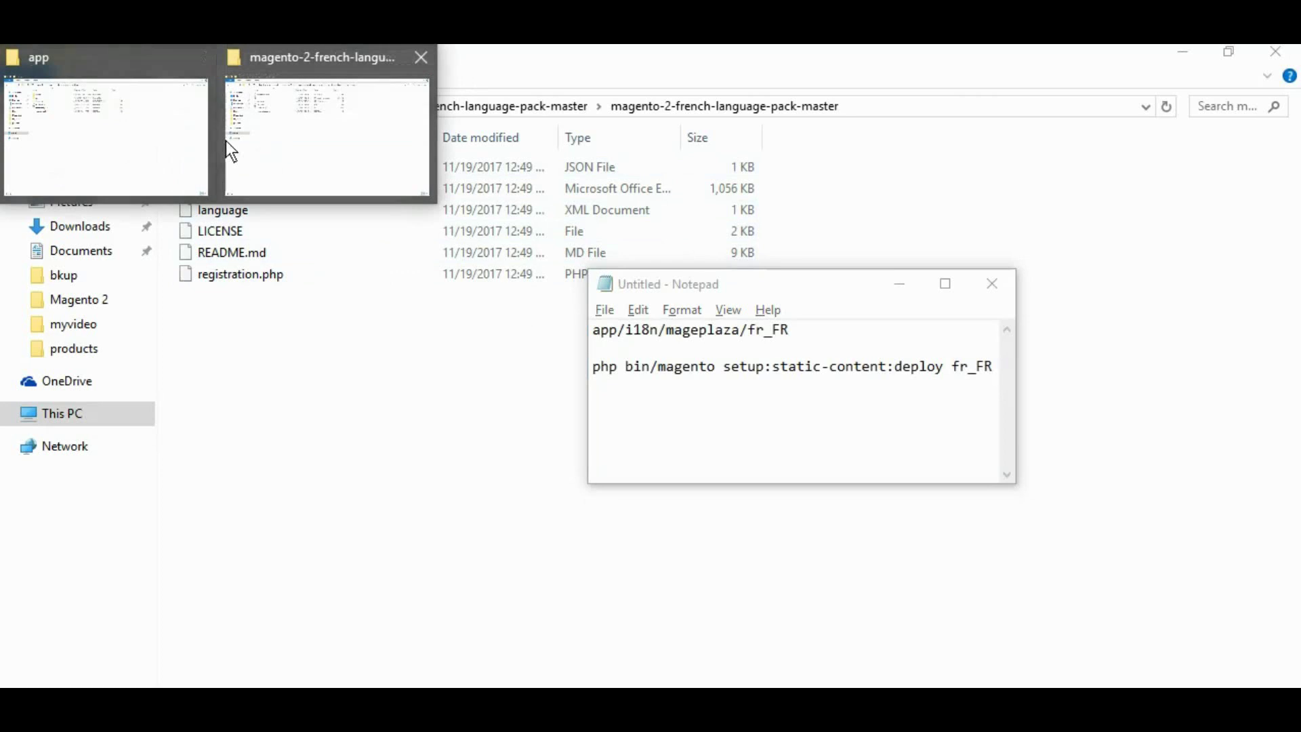
left_click(116, 150)
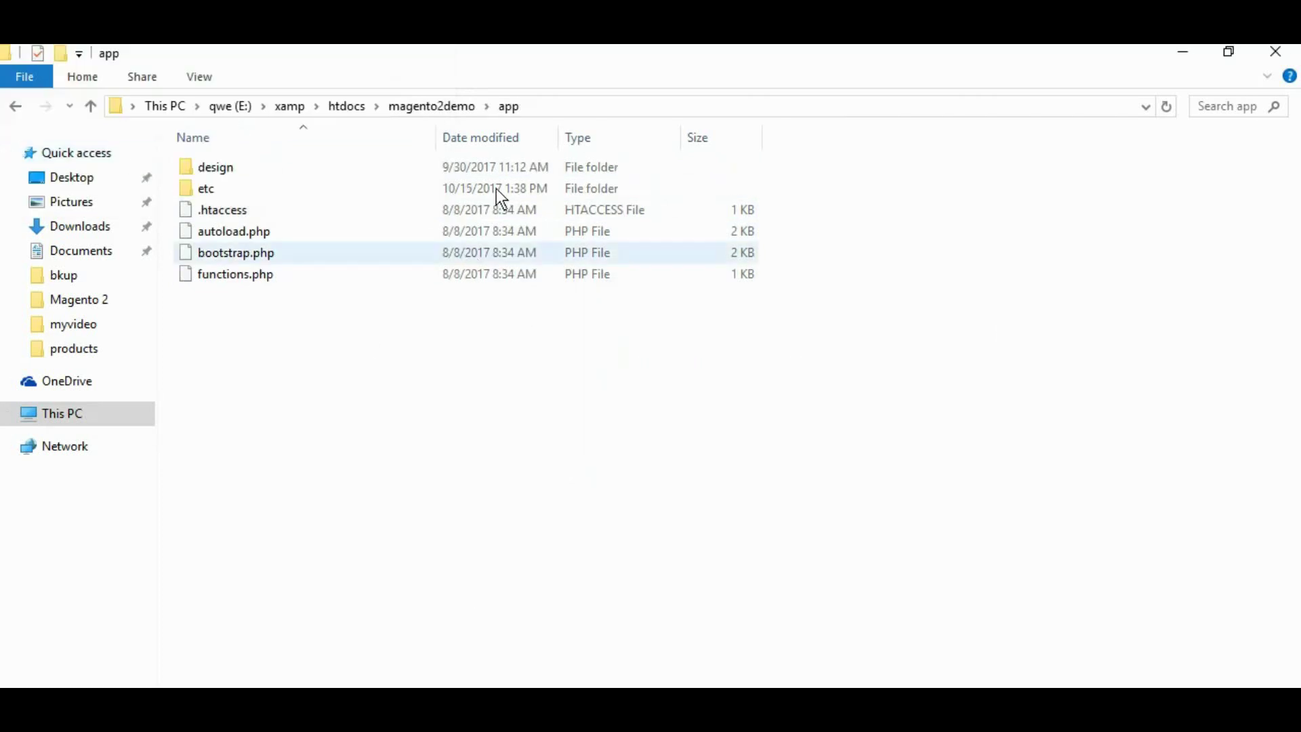
key("alt+Tab")
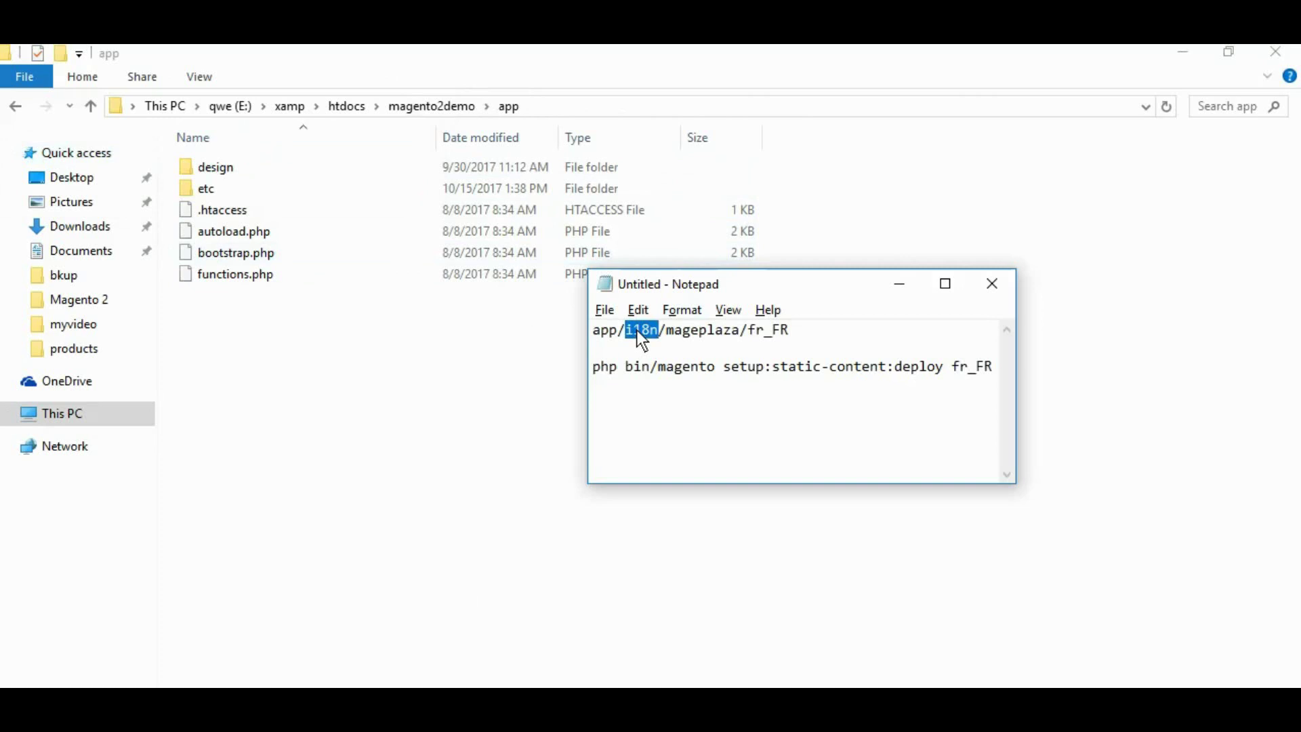
left_click(488, 330)
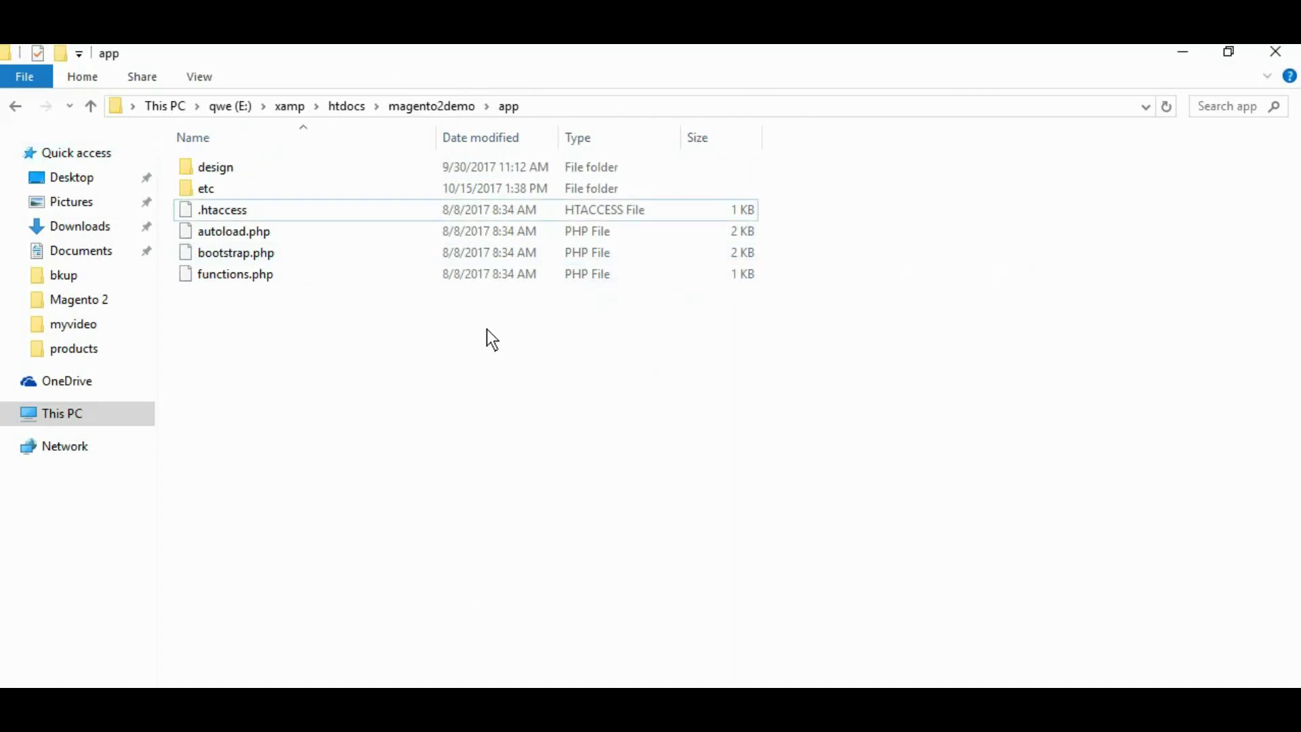
key("ctrl+shift+n")
type("i18n")
key("Return")
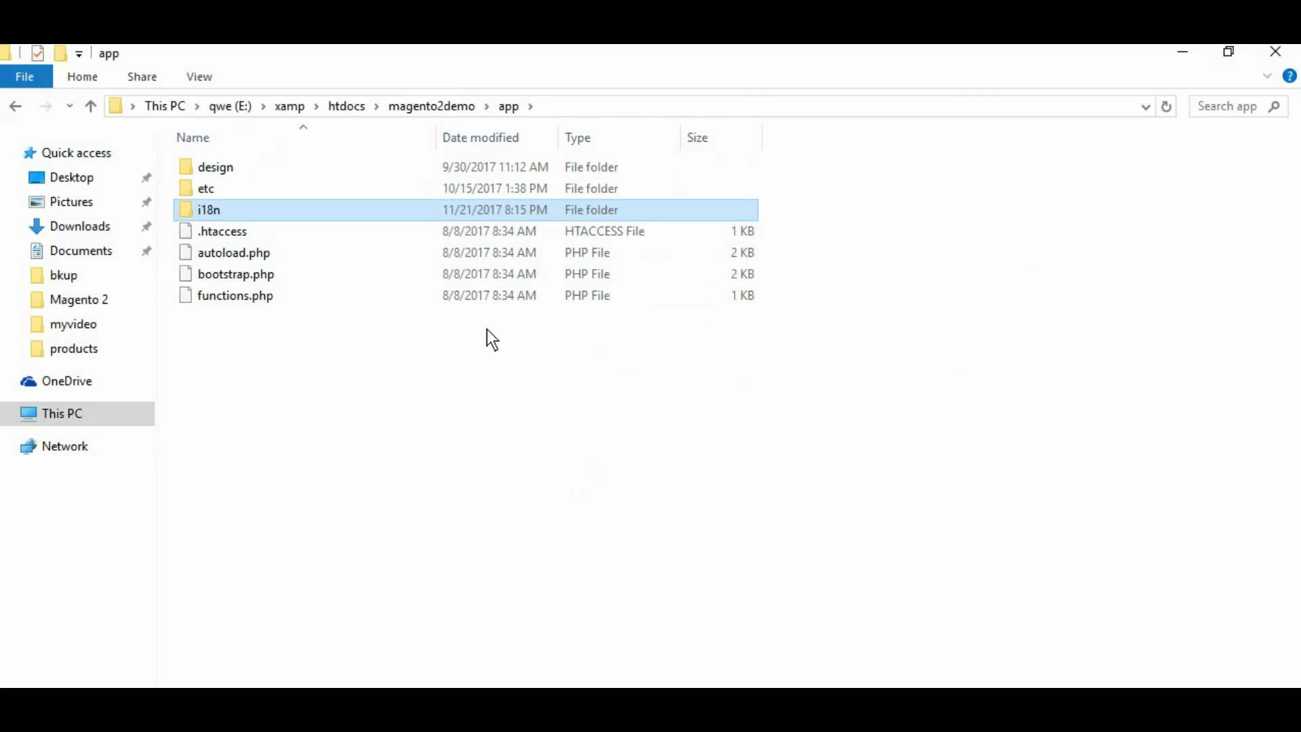
- Check the vendor part of the language path in Notepad and create a folder named mageplaza inside i18n
key("alt+Tab")
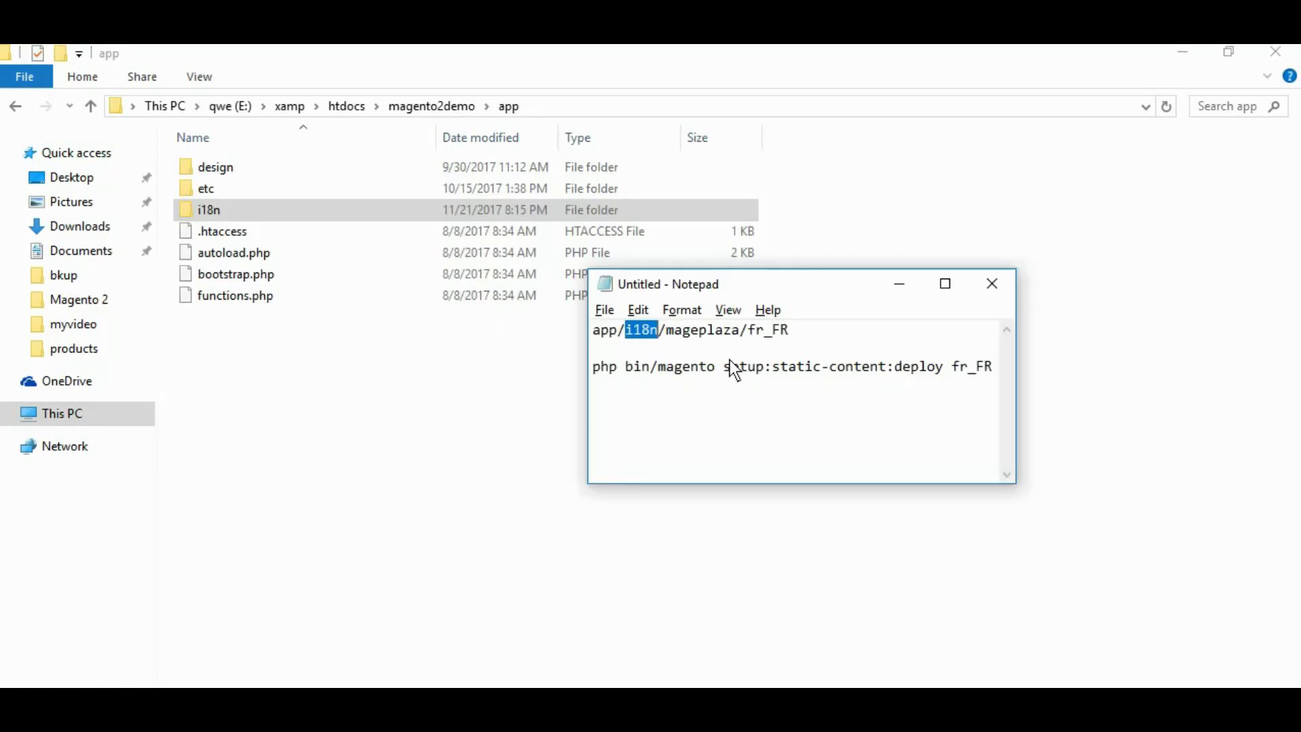
left_click(708, 336)
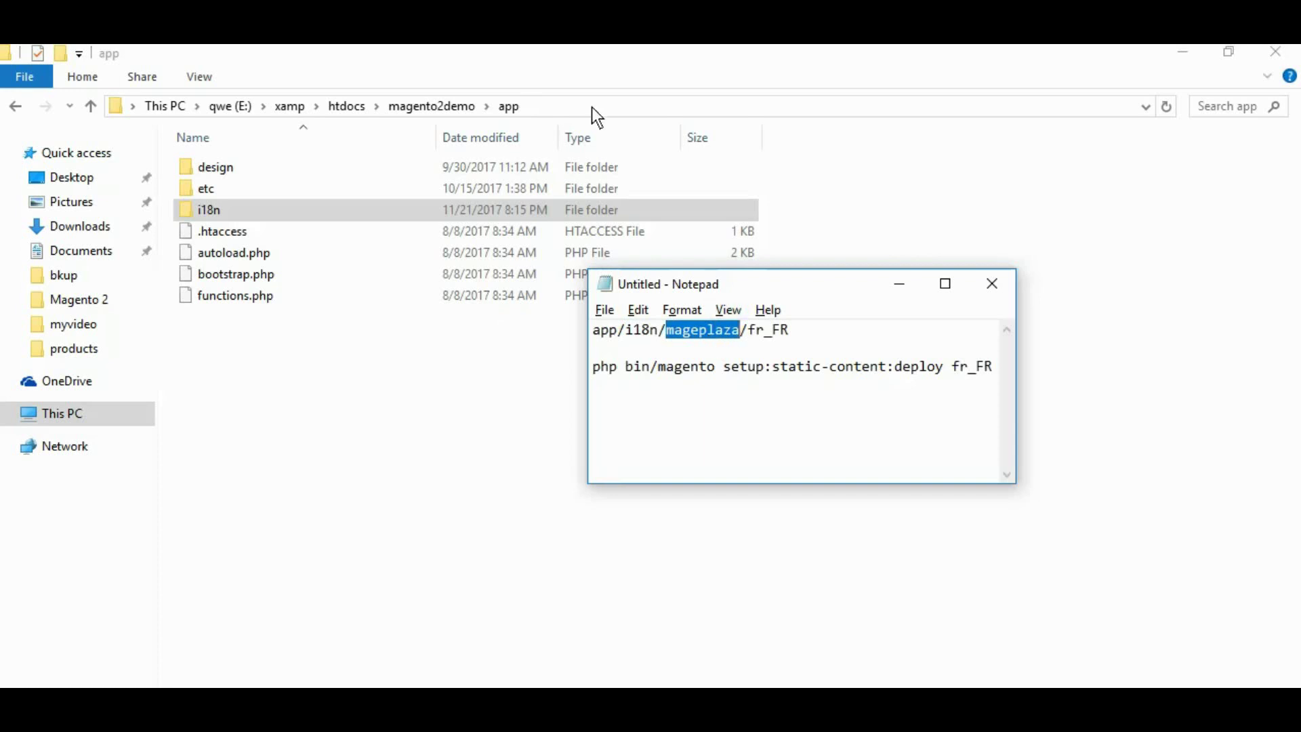
double_click(543, 210)
key("ctrl+shift+n")
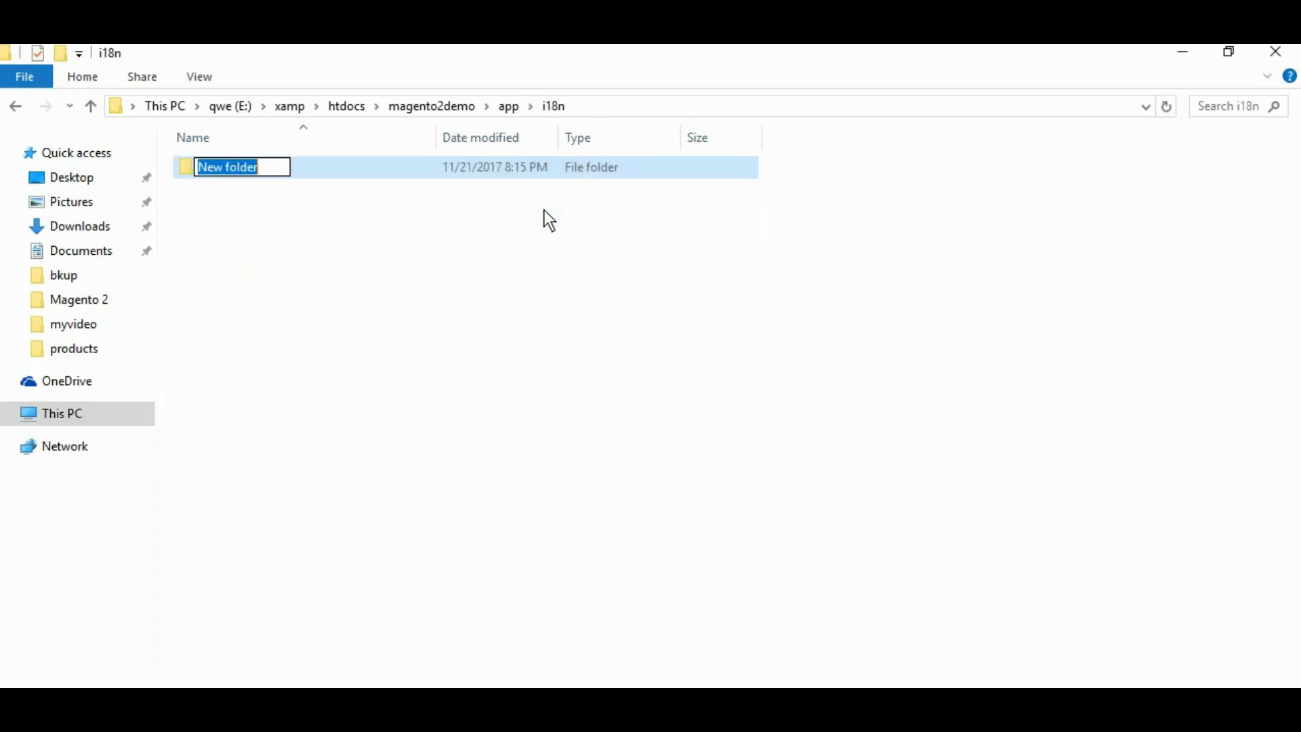
type("mageplaza")
key("Return")
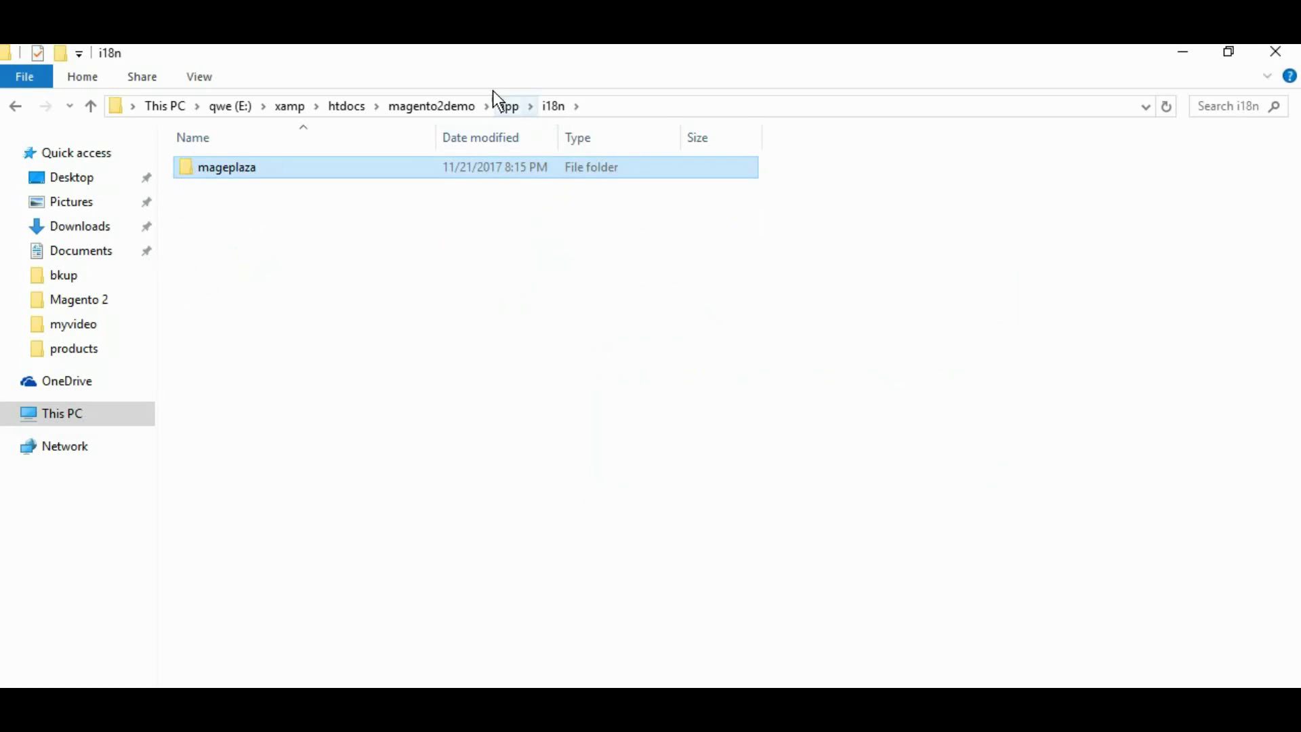
- Check the locale part of the path in Notepad and create a folder named fr_FR inside mageplaza
key("alt+Tab")
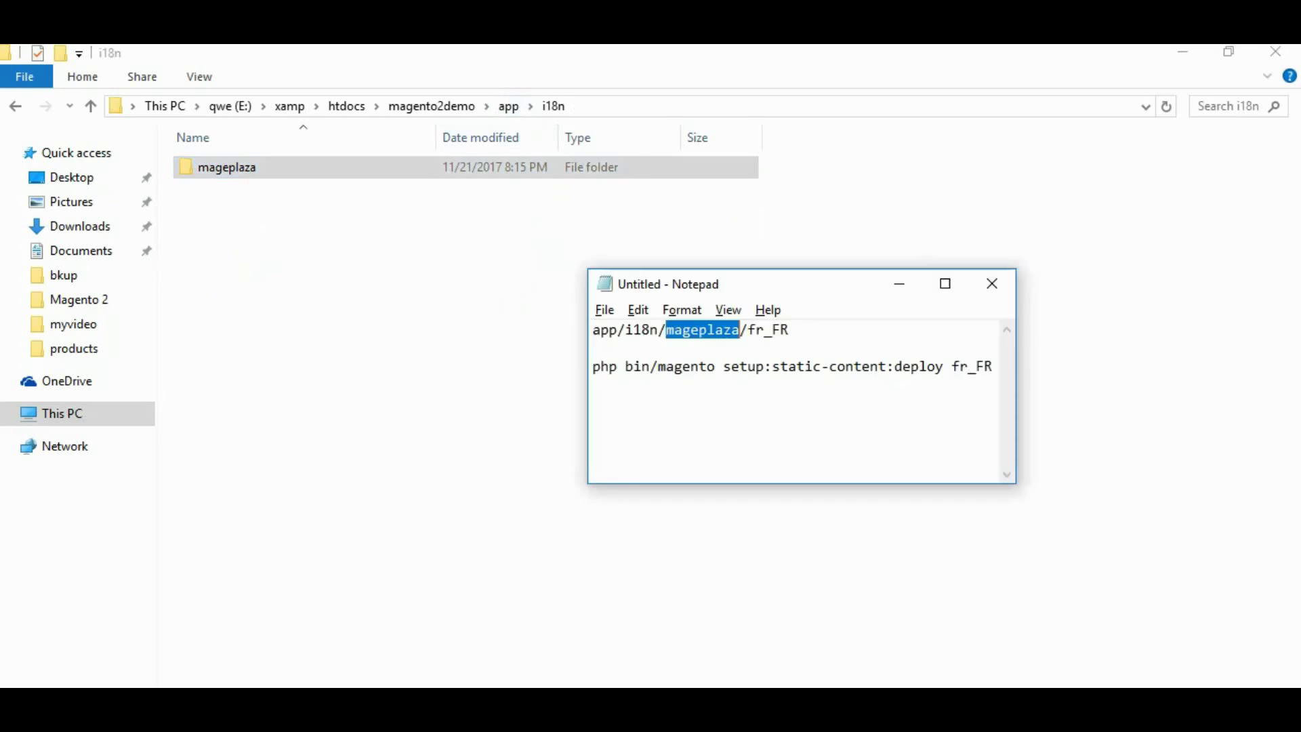
left_click(757, 332)
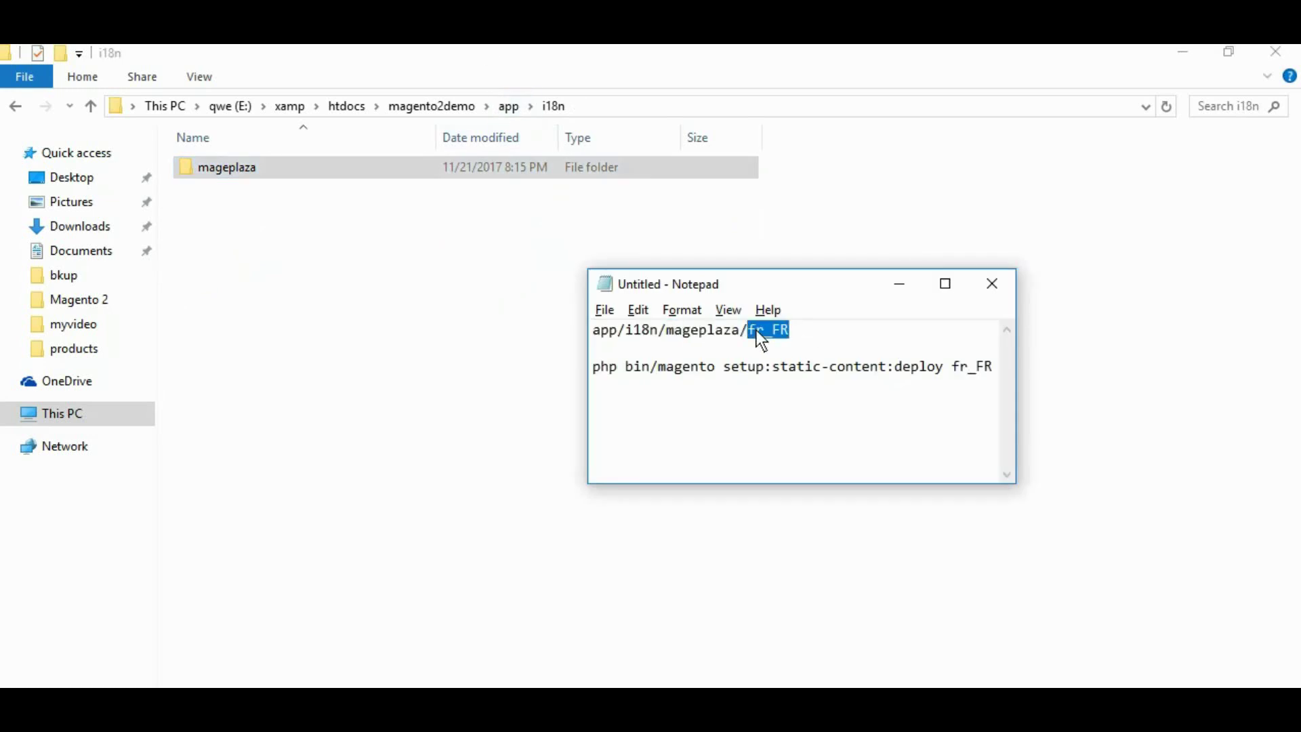
double_click(467, 167)
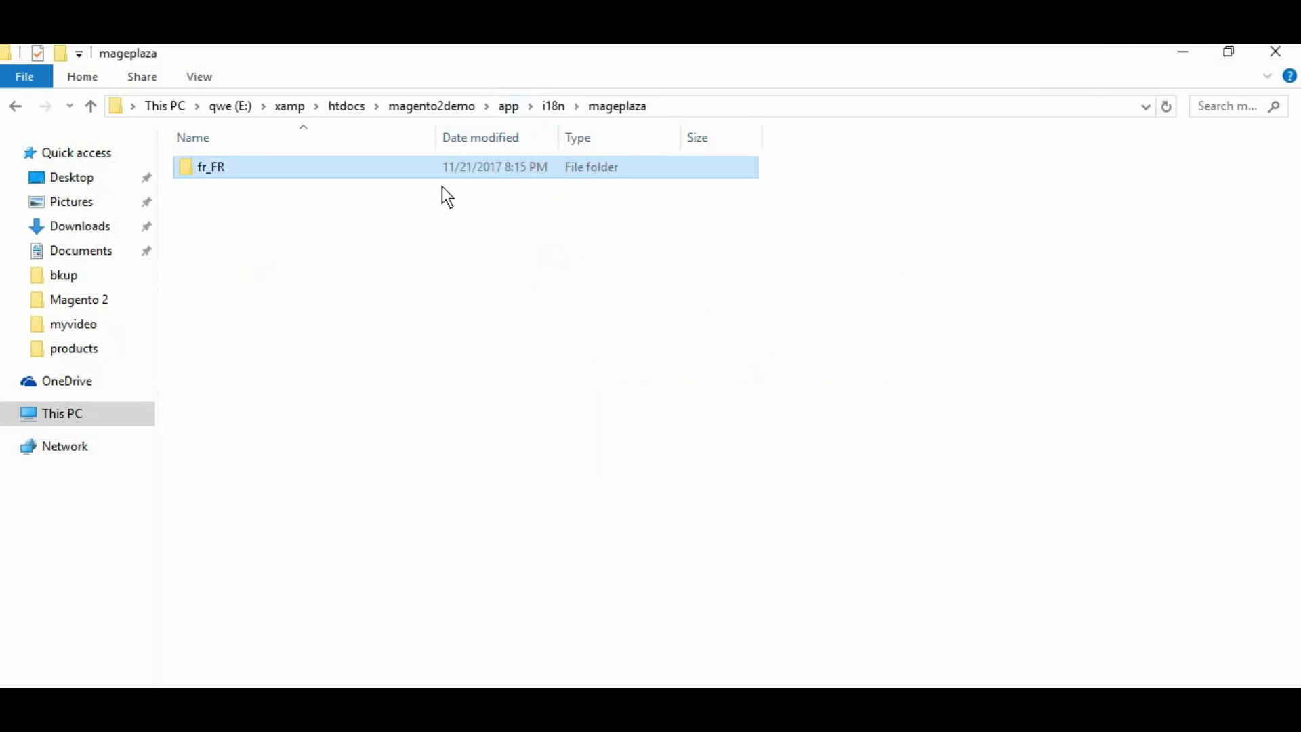
key("alt+Tab")
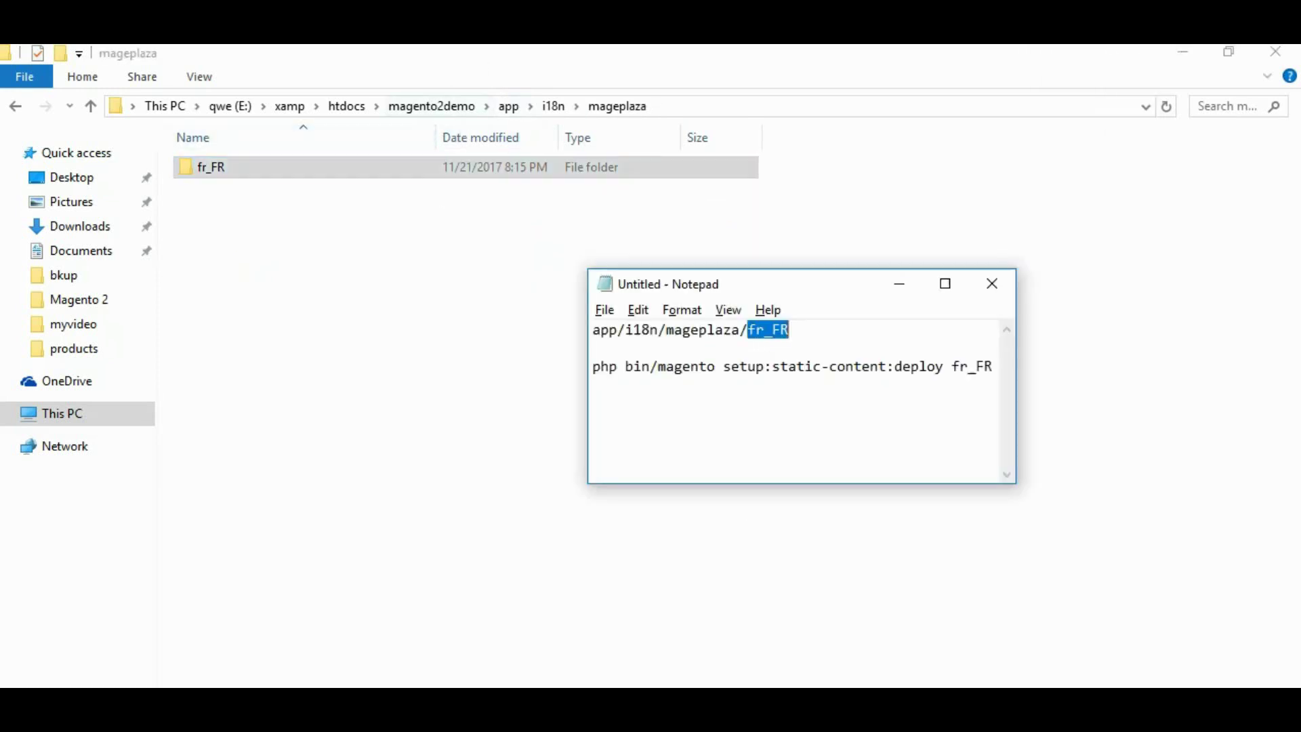
- Copy all files from the magento-2-french-language-pack-master folder into the fr_FR folder
double_click(519, 170)
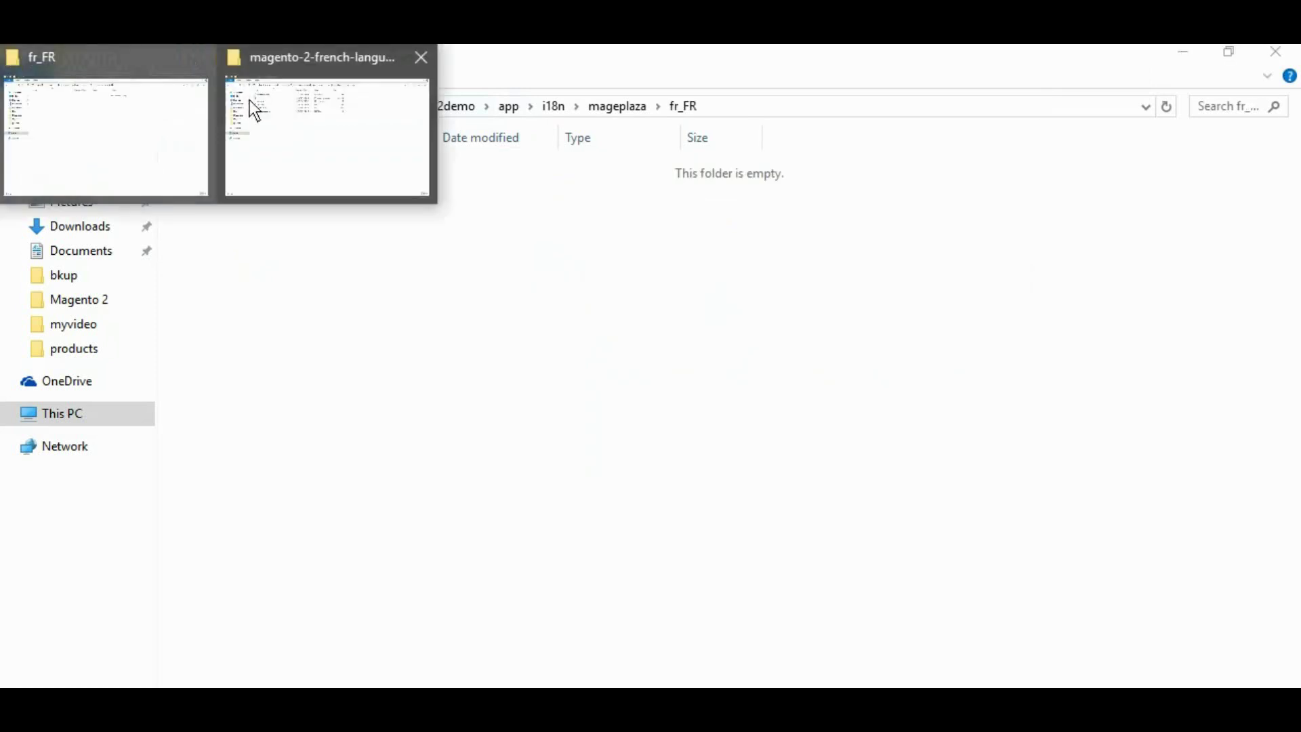
left_click(270, 105)
key("ctrl+a")
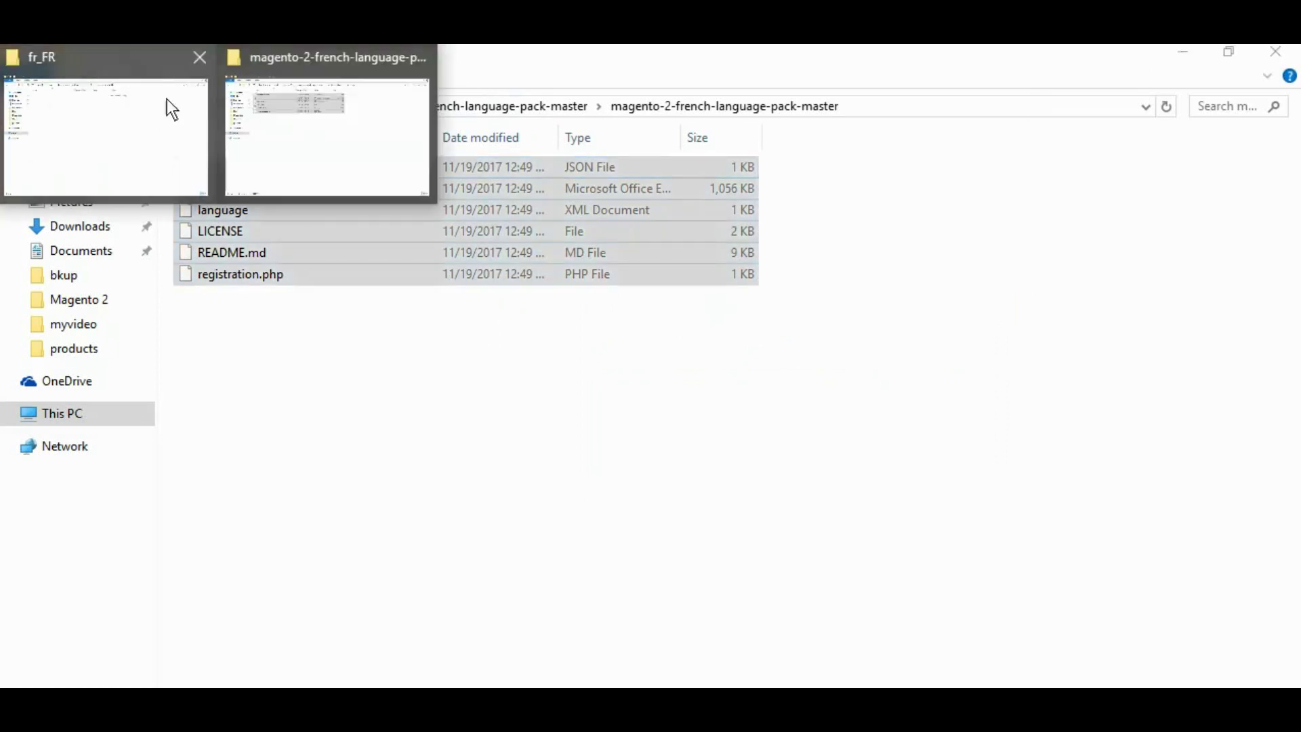
left_click(141, 99)
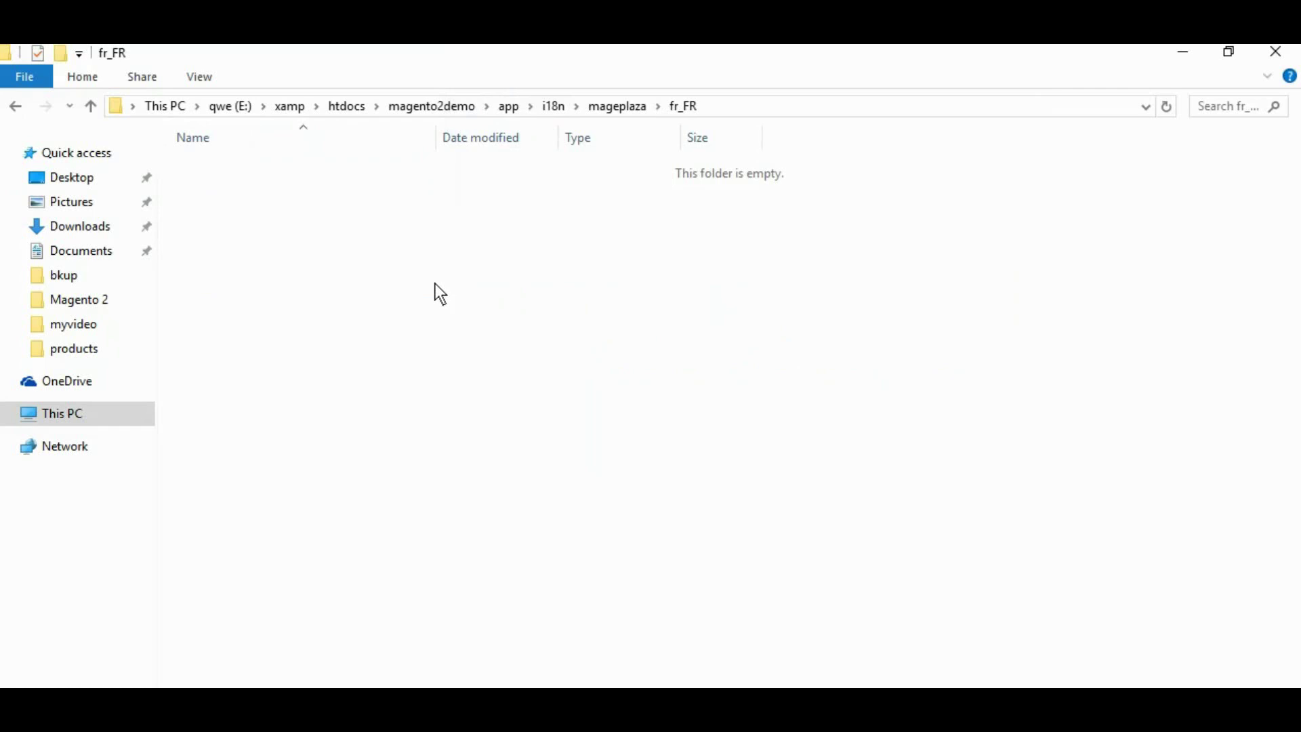
key("ctrl+v")
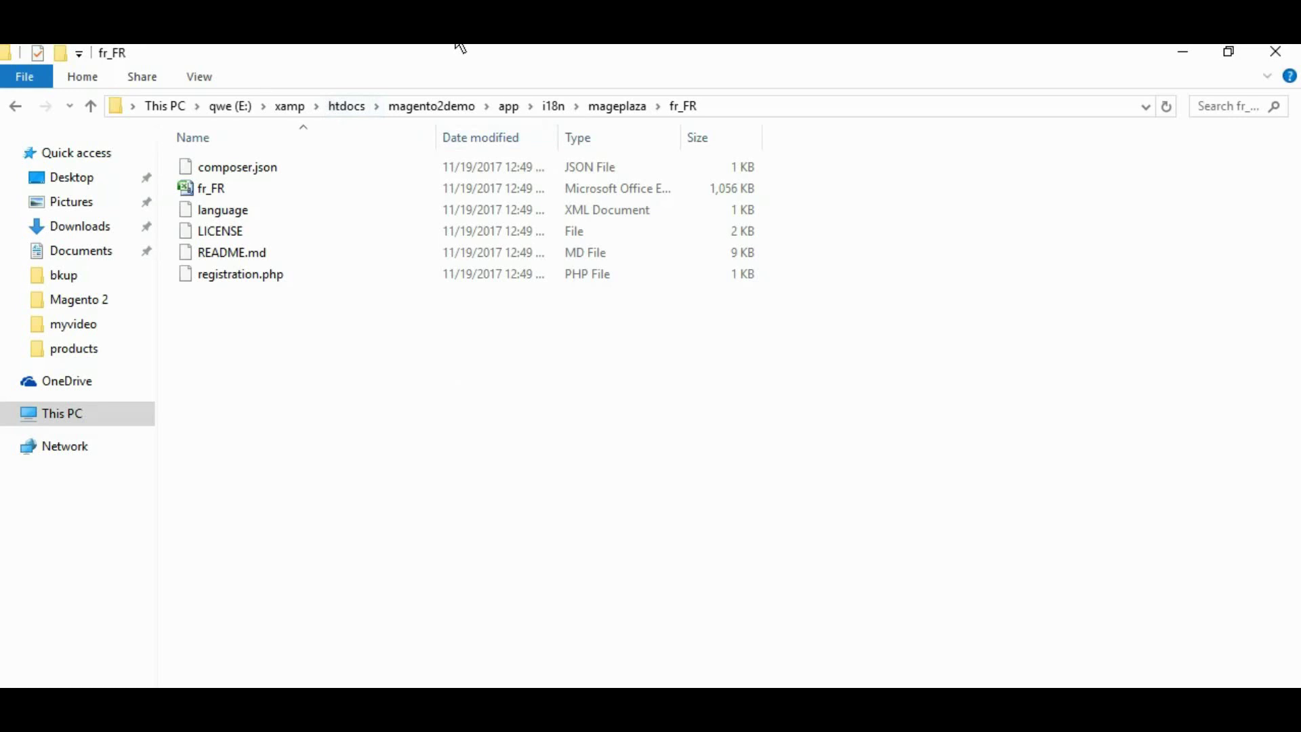
- Switch to Notepad and copy the whole command php bin/magento setup:static-content:deploy fr_FR
mouse_move(475, 45)
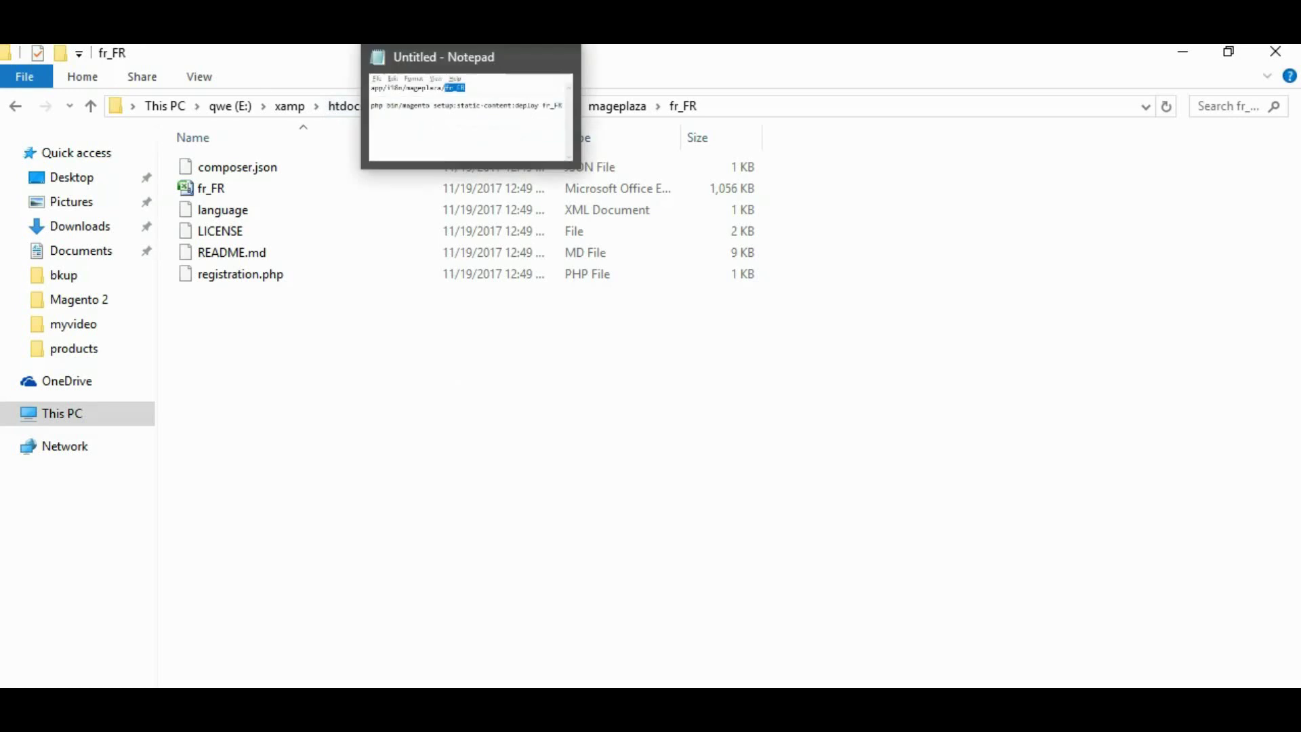
left_click(475, 47)
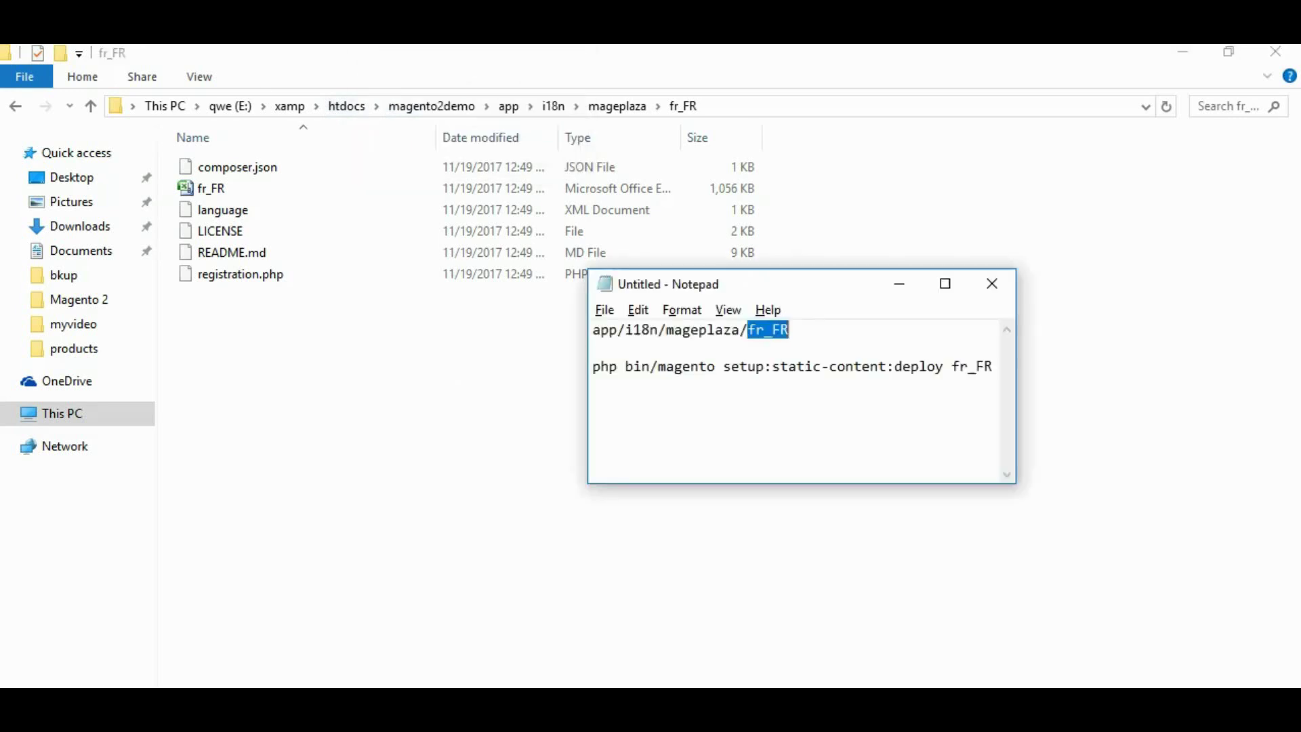
double_click(643, 370)
key("Left")
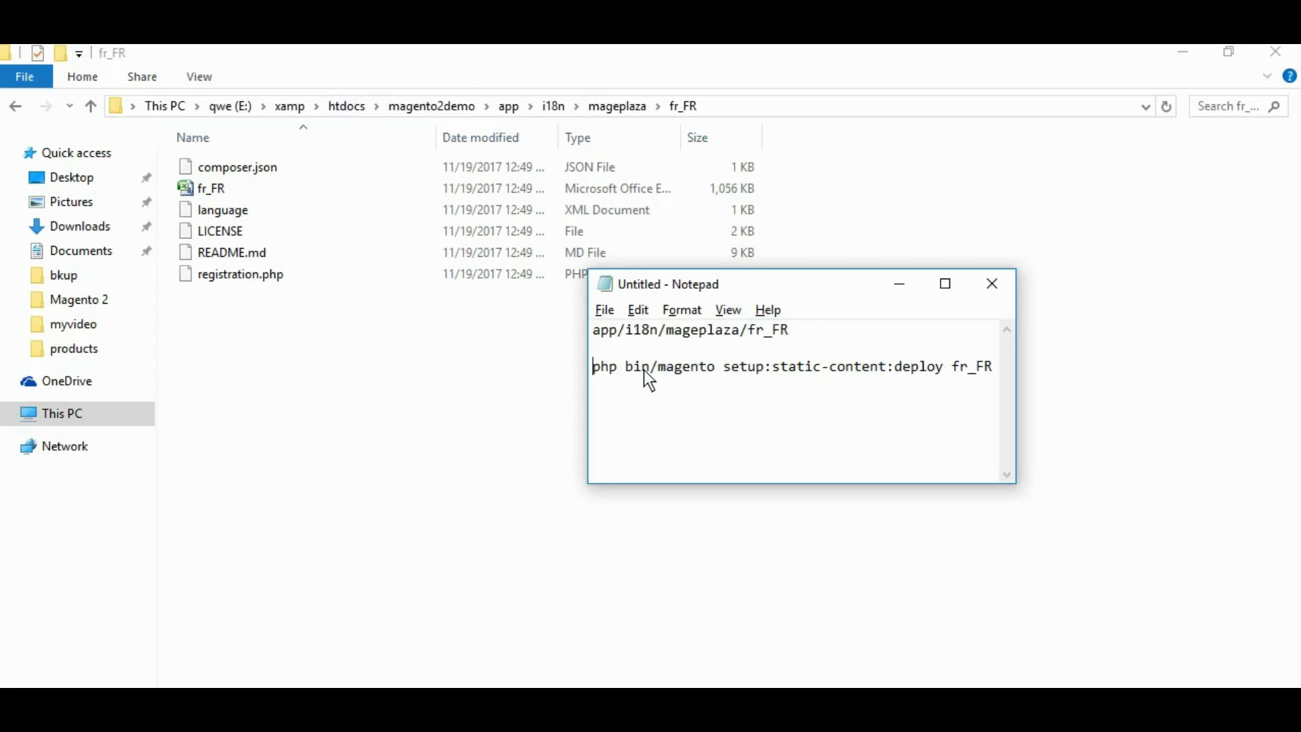
key("shift+Right")
key("shift+Right")
key("shift+Right")
key("shift+Right")
key("shift+Right")
key("shift+Right")
key("shift+Right")
key("shift+Right")
key("shift+Right")
key("shift+Right")
key("shift+Right")
key("shift+Right")
key("shift+Right")
key("shift+Right")
key("shift+Right")
key("shift+Right")
key("shift+Right")
key("shift+Right")
key("shift+Right")
key("shift+Right")
key("ctrl+c")
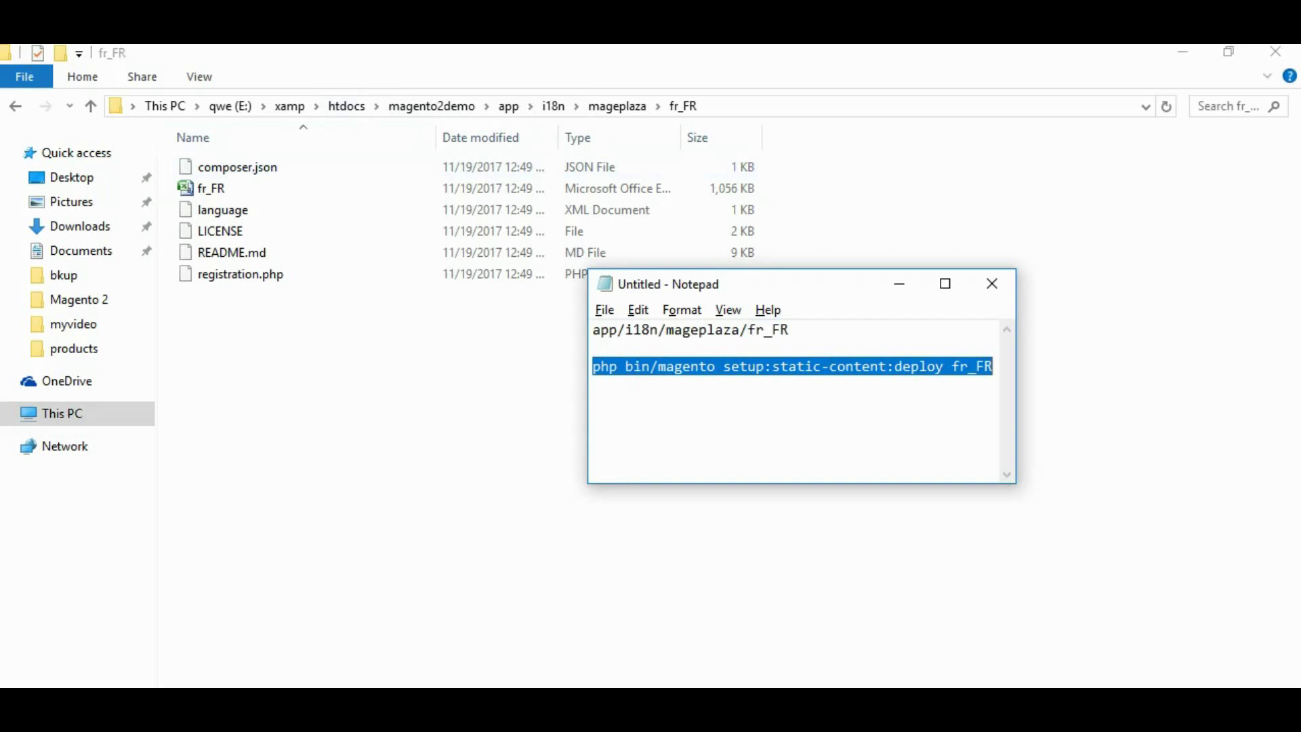
- Switch to the Command Prompt and run php bin/magento setup:static-content:deploy fr_FR in the magento2demo directory
key("alt+Tab")
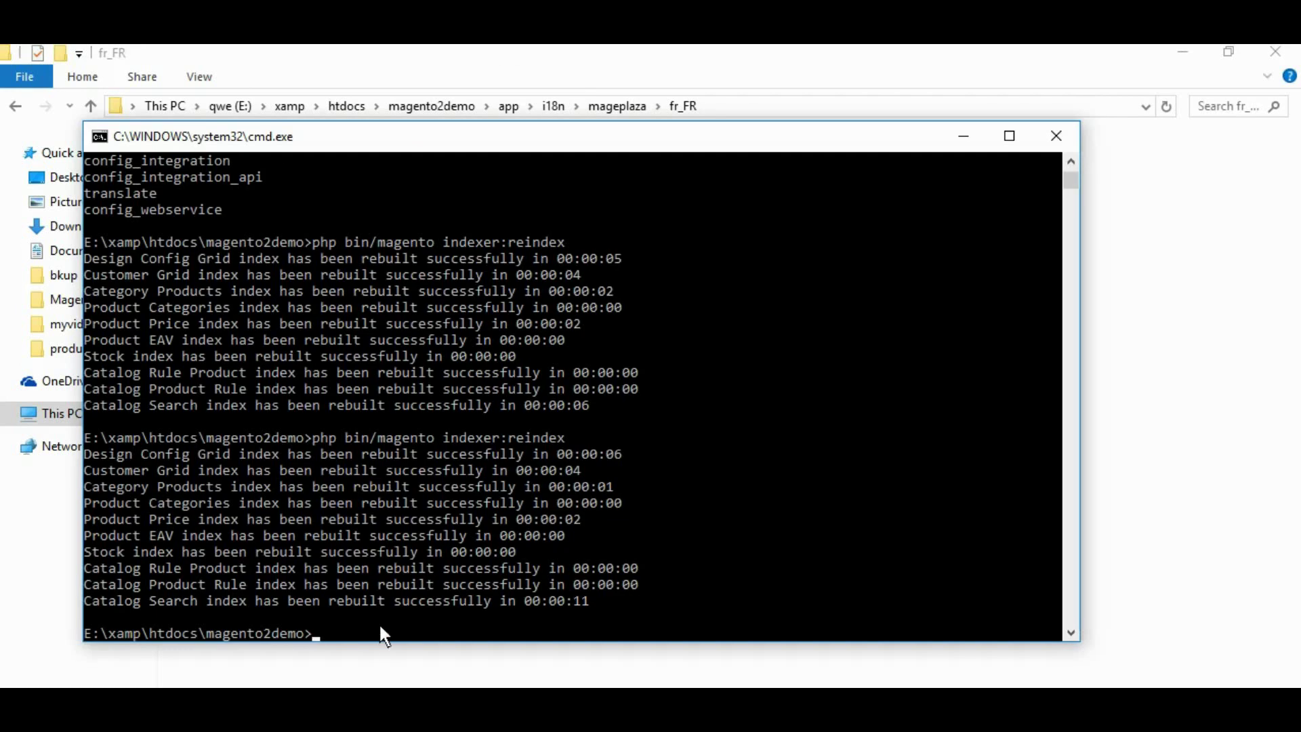
key("ctrl+v")
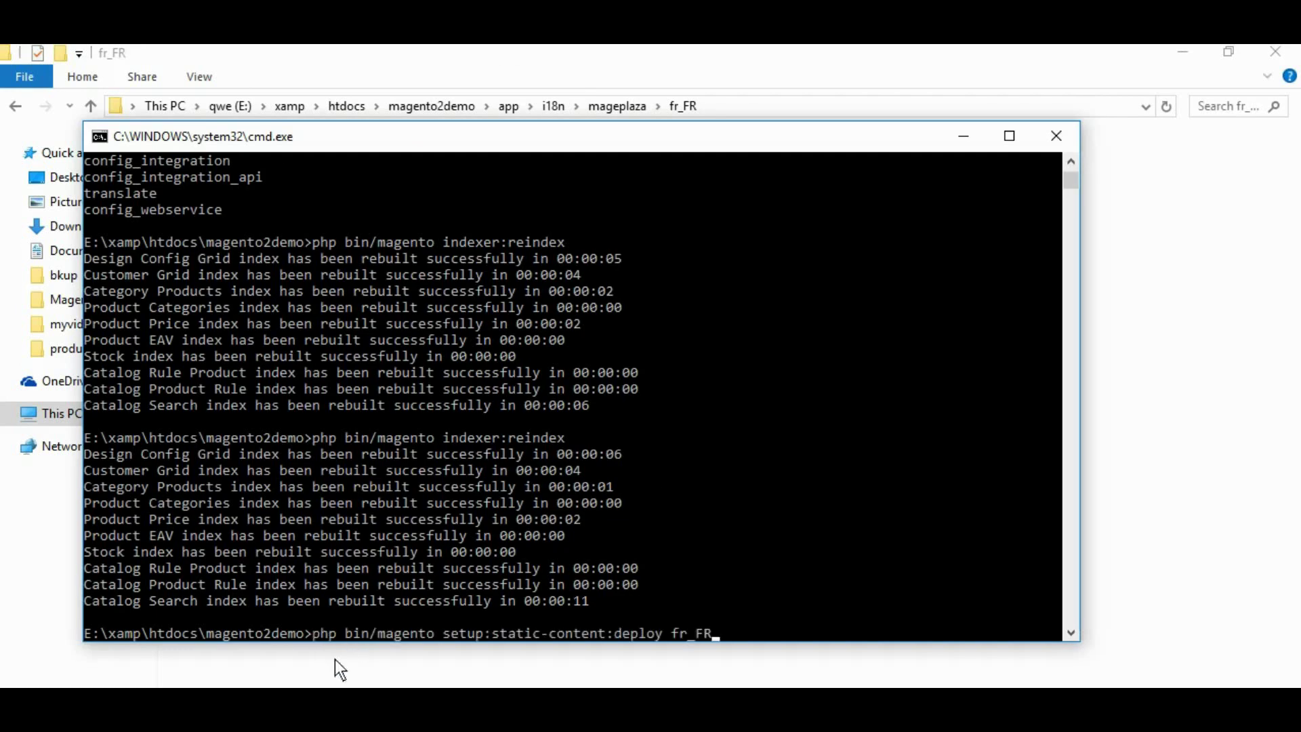
key("Return")
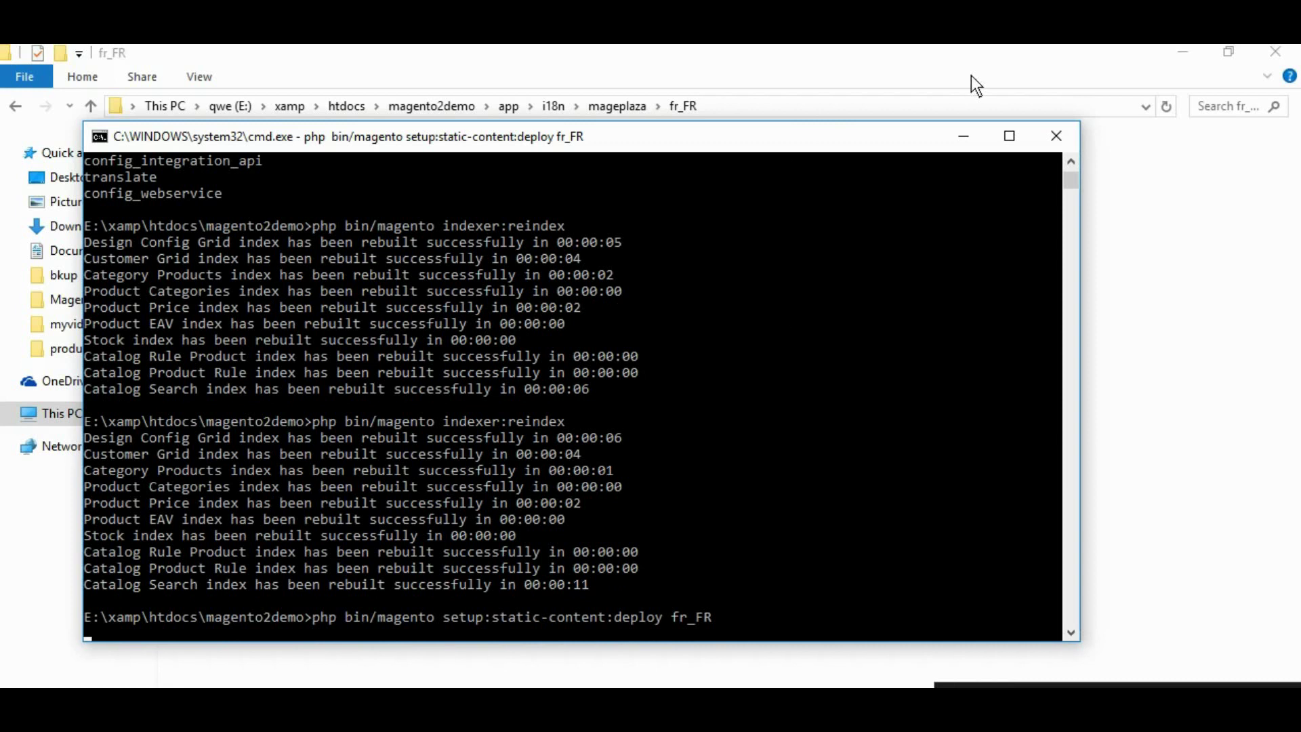
left_click(1095, 24)
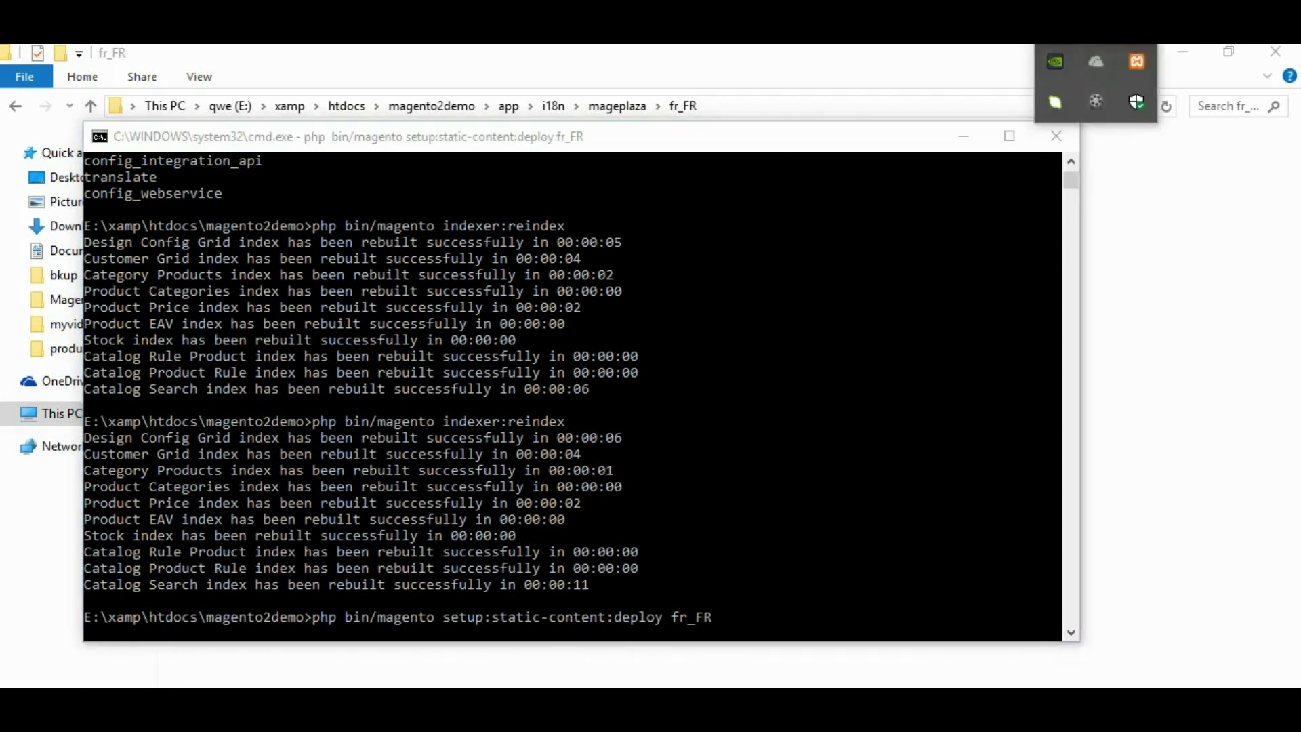
key("Escape")
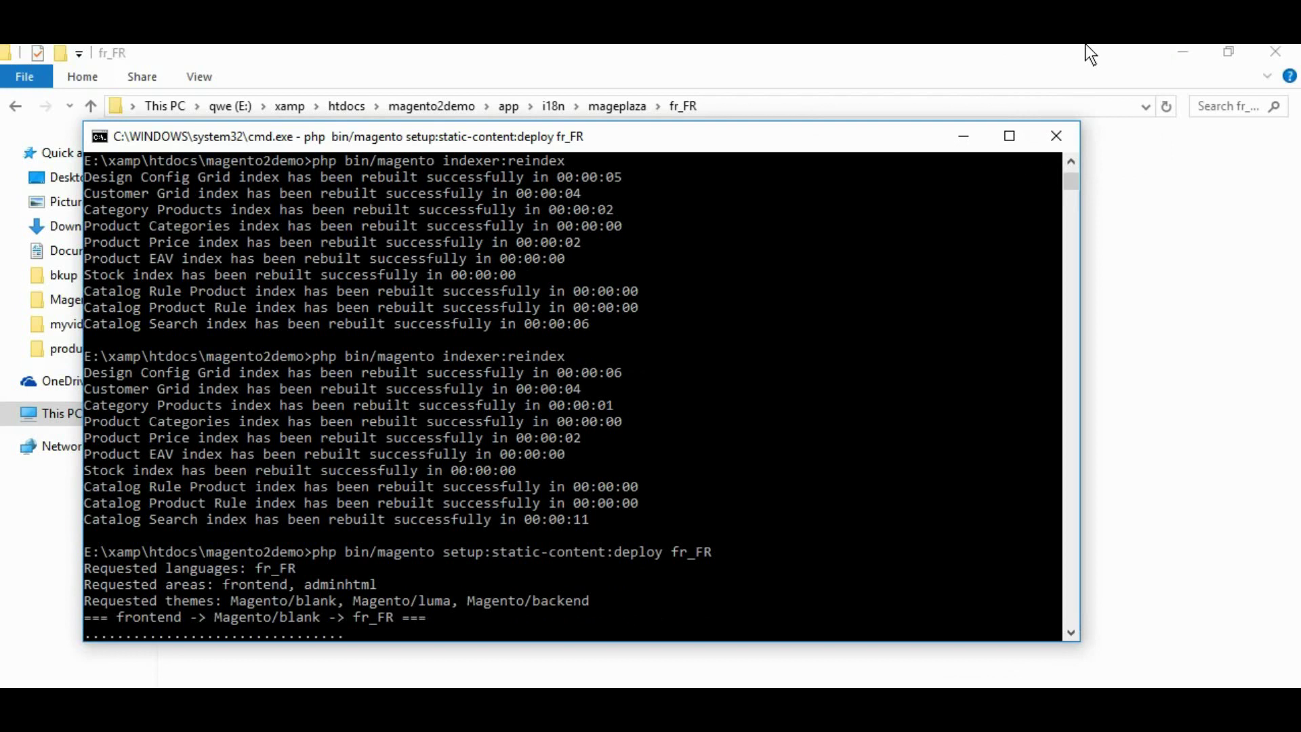
left_click(1096, 24)
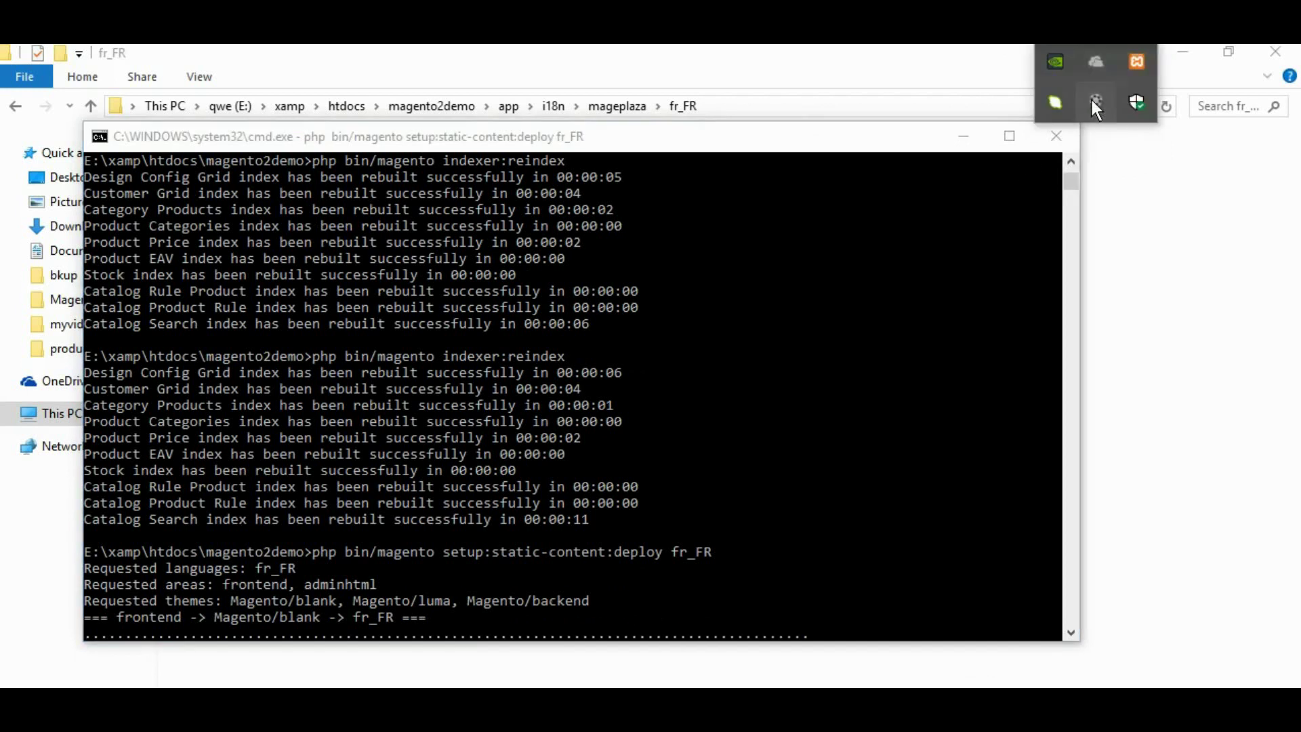
key("Escape")
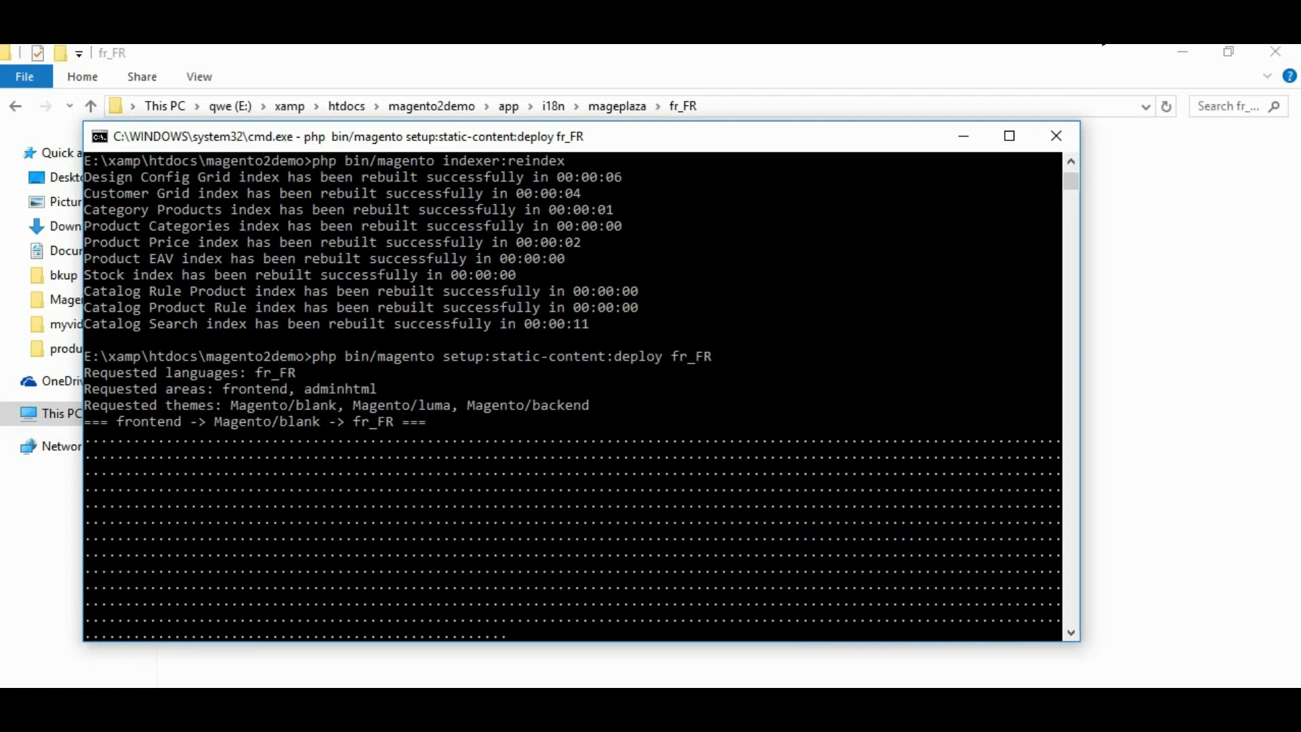
left_click(1095, 27)
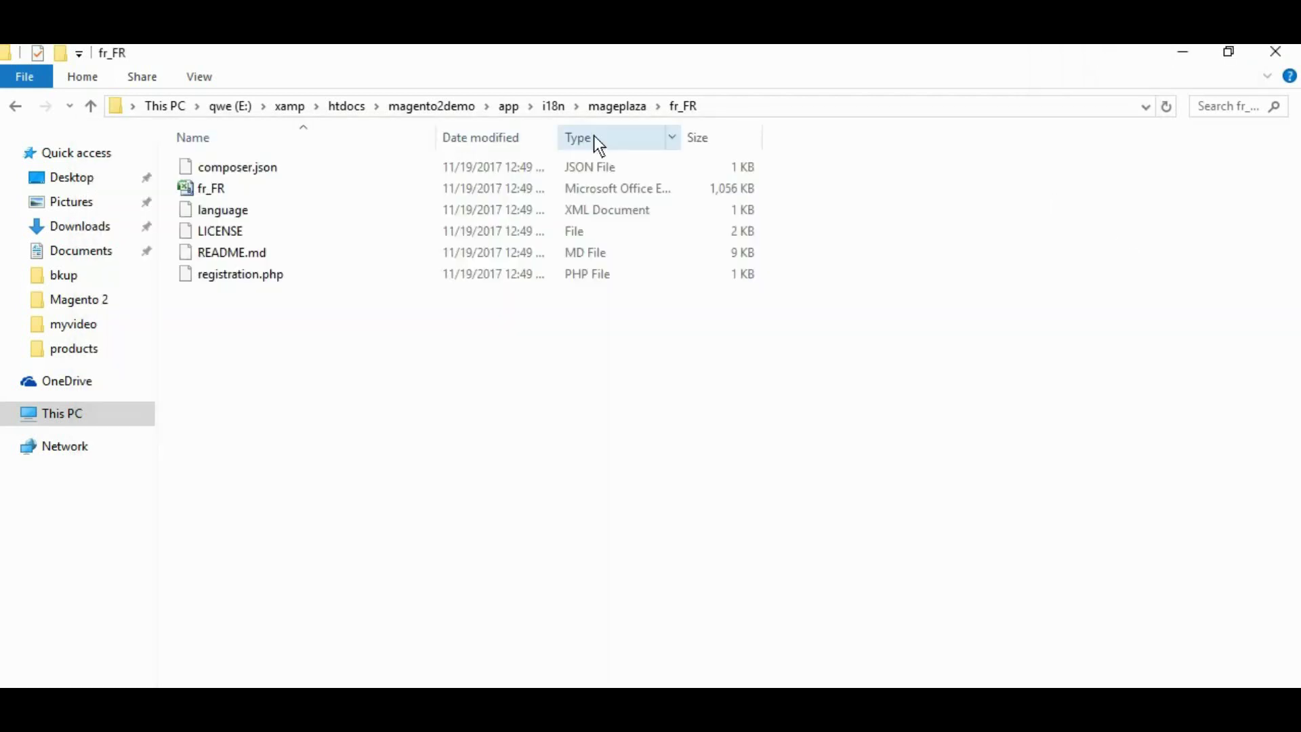
key("alt+Tab")
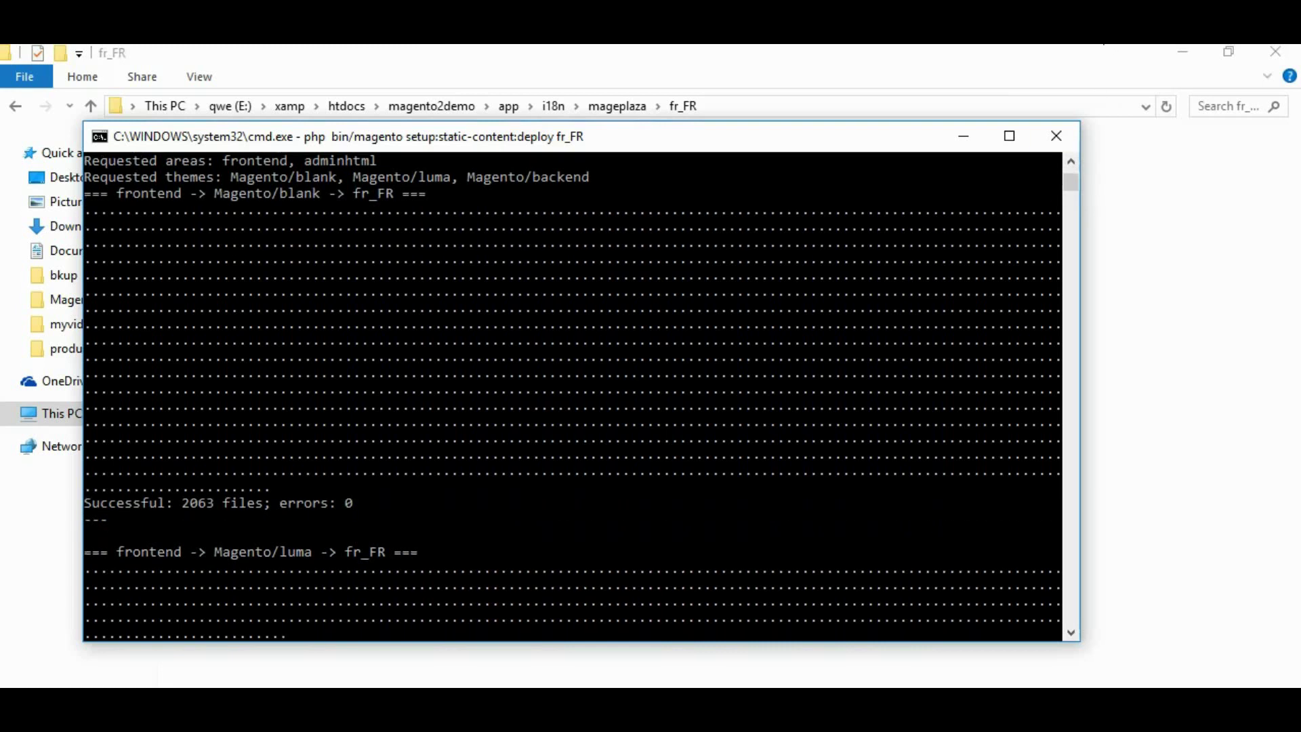
left_click(1096, 27)
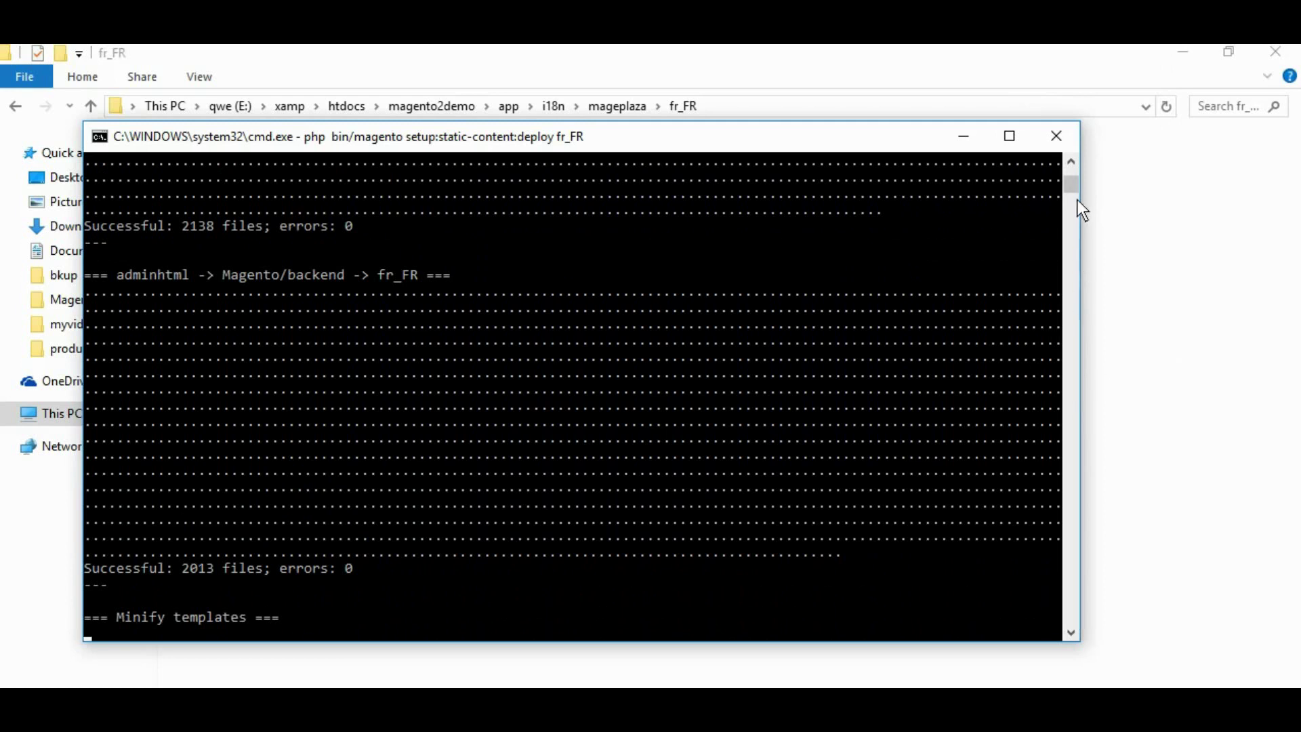
- Switch to the browser, reload the Luma storefront home page and check its language switcher
left_click(1123, 216)
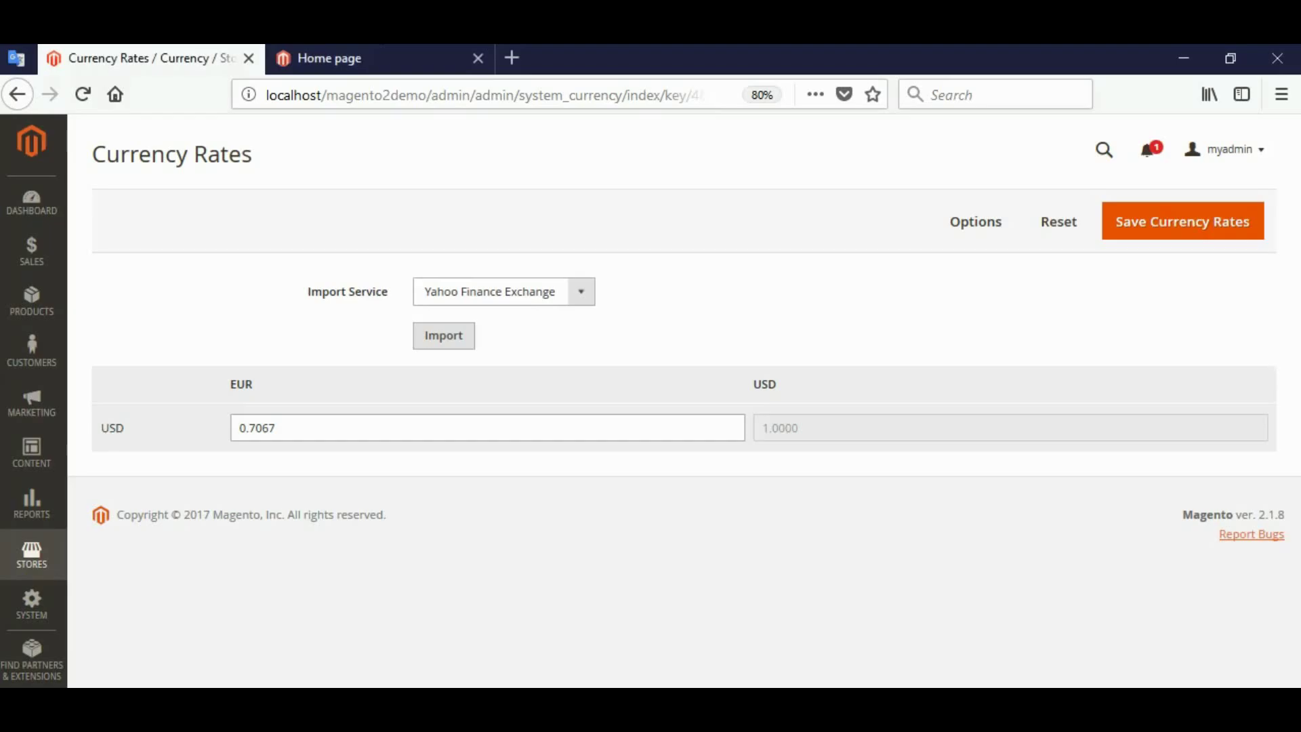
left_click(357, 69)
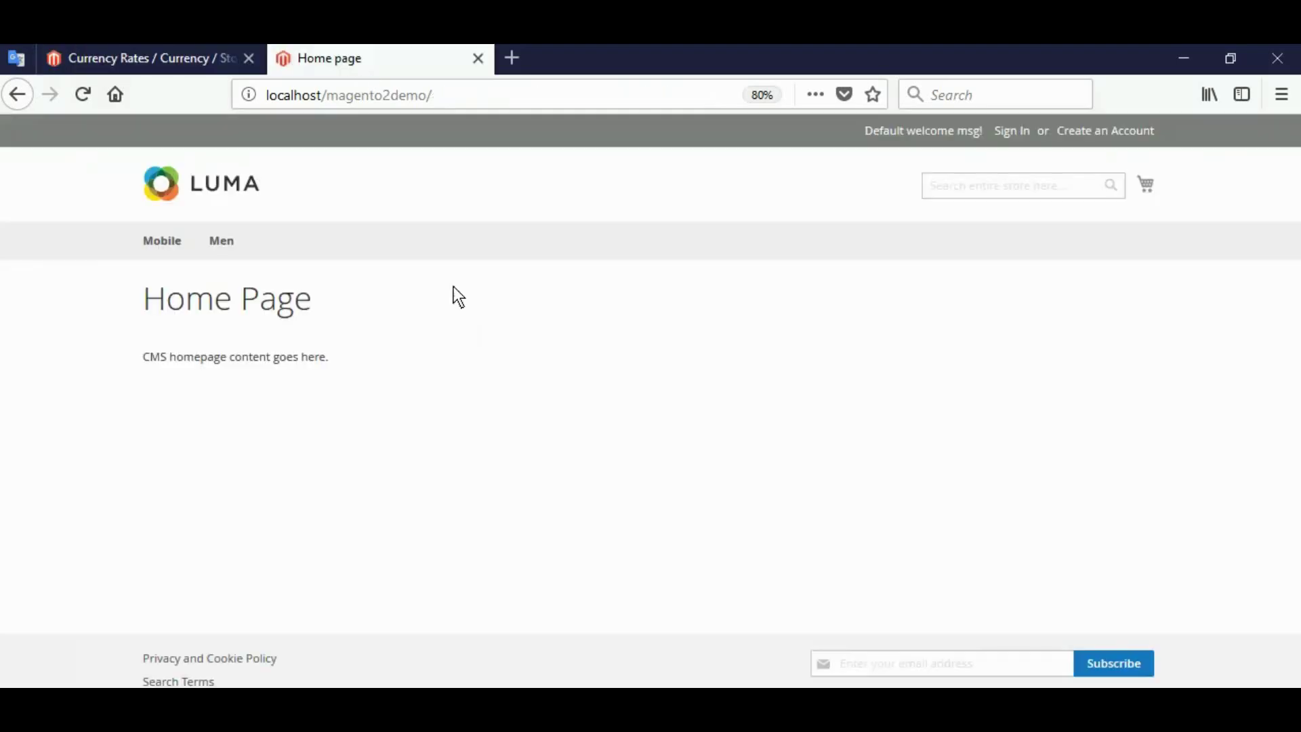
key("F5")
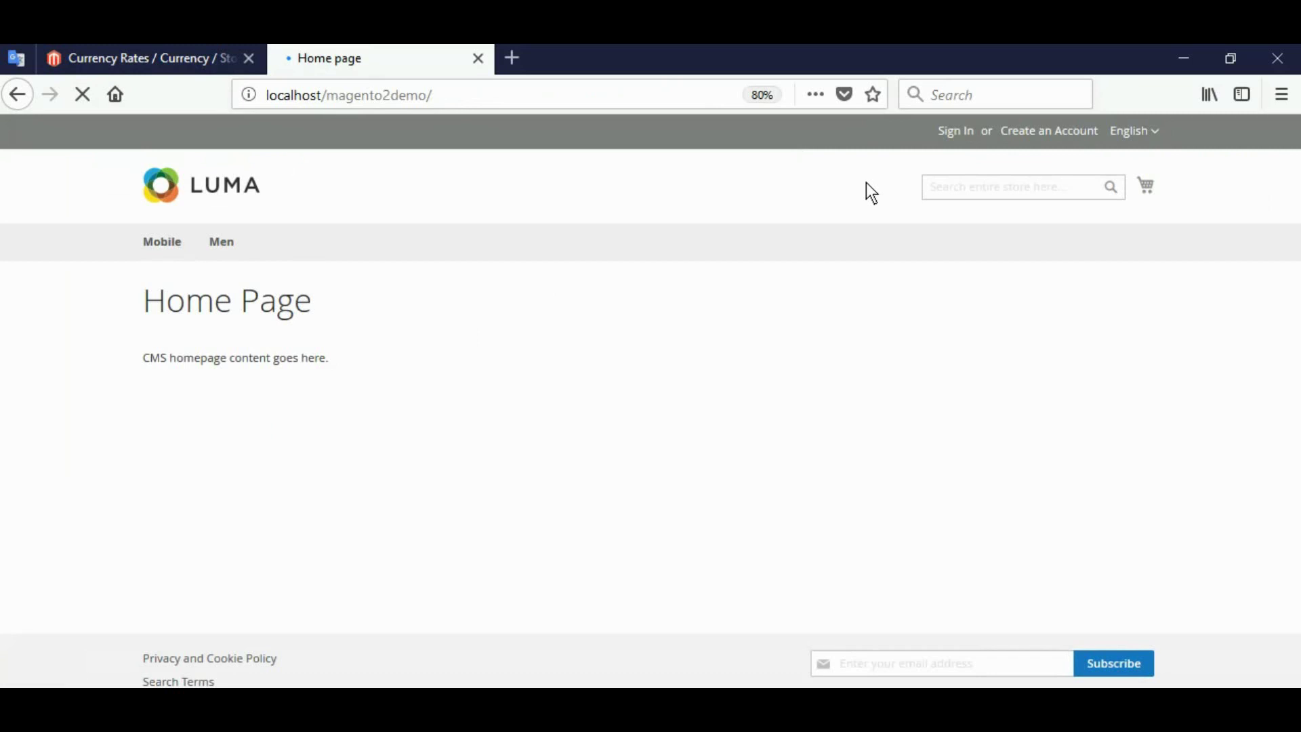
left_click(1161, 128)
left_click(1154, 129)
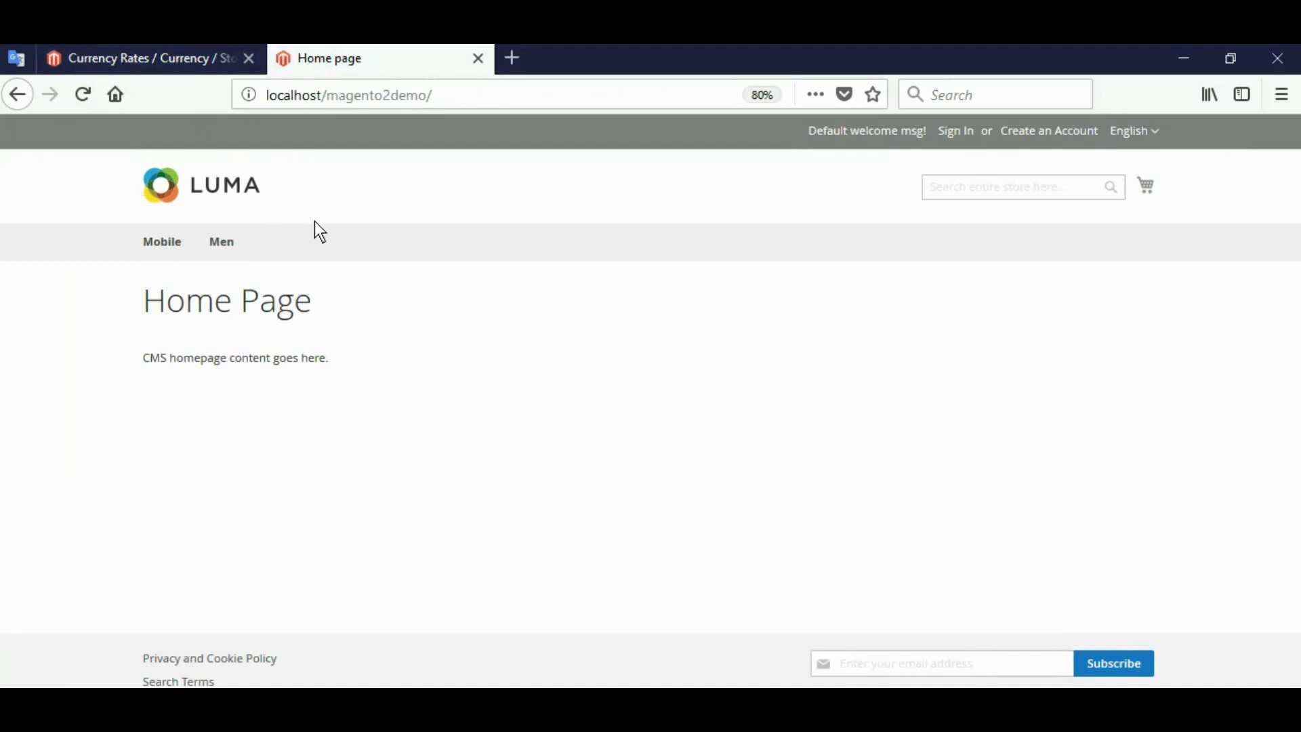
- Return to the Magento admin and open the product categories page
left_click(194, 59)
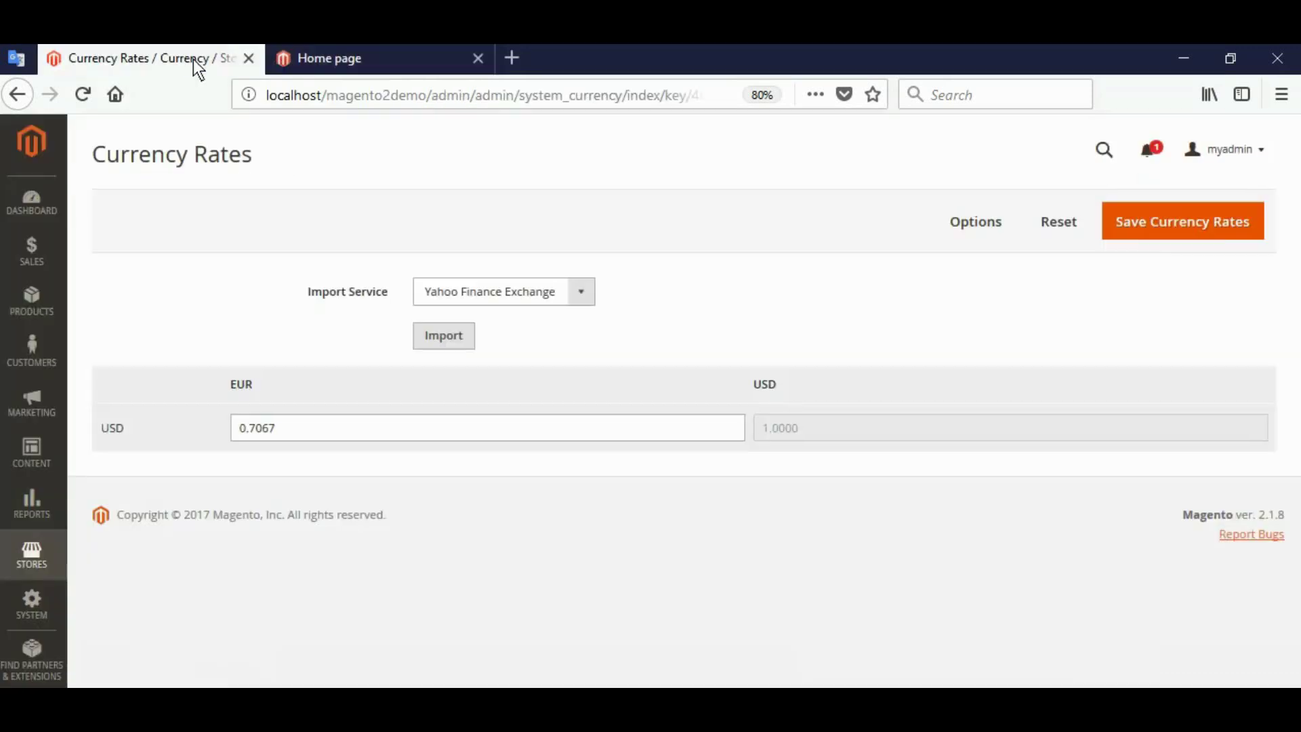
left_click(26, 308)
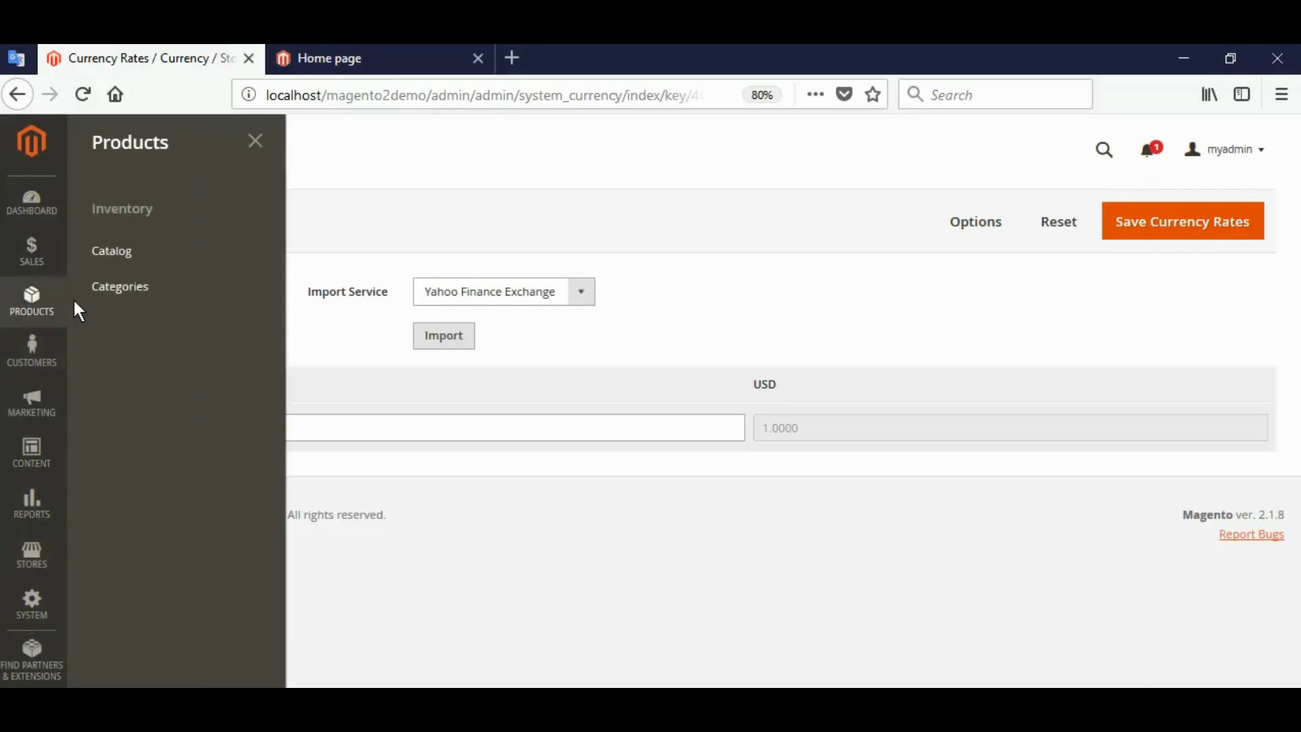
left_click(117, 285)
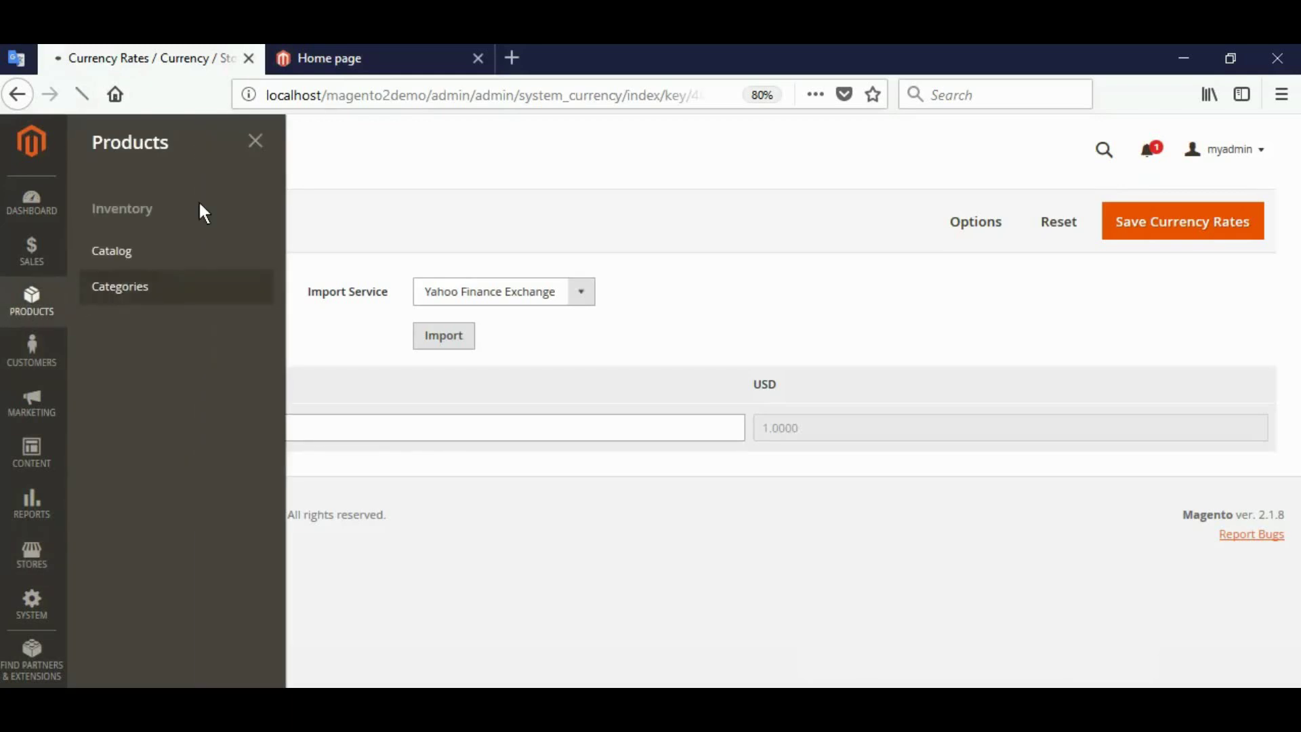
- Check the storefront's category names and translate "Mobile" from English to French in Google Translate
left_click(330, 58)
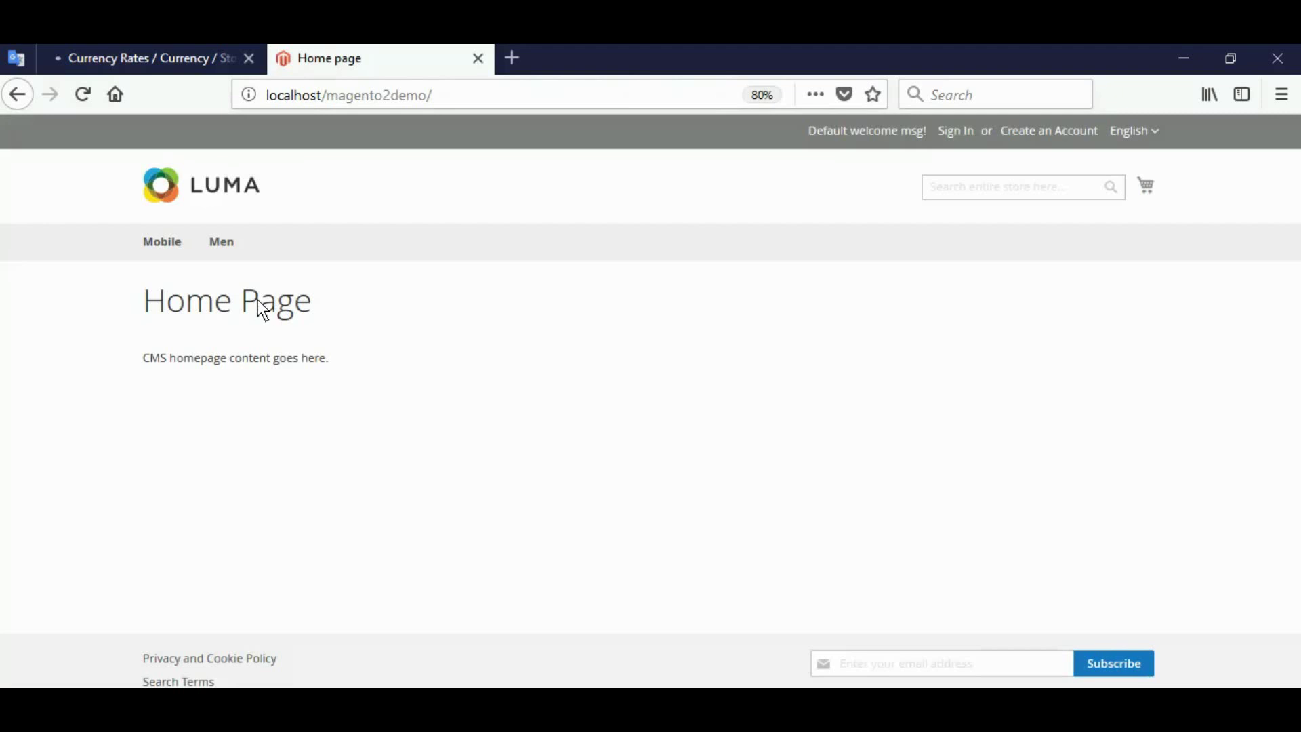
left_click(15, 58)
type("Mobile")
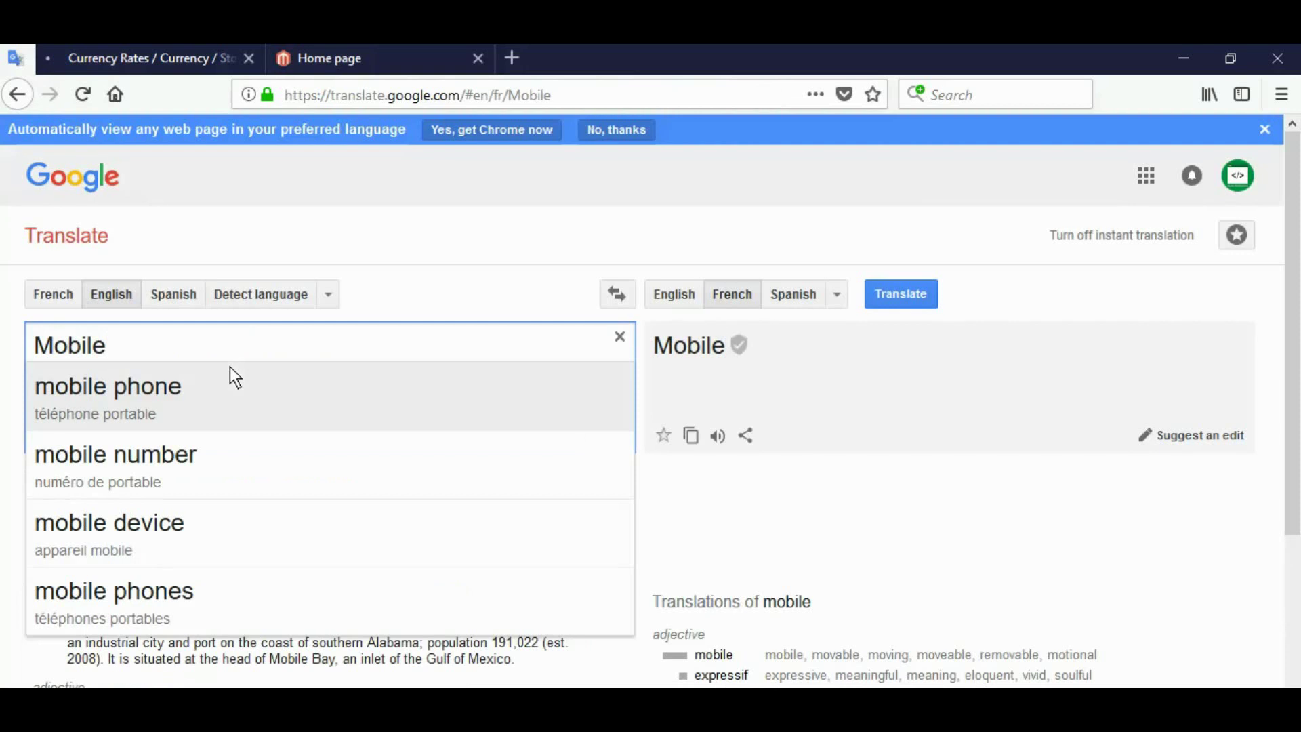
- Replace the source text with "Men" and translate it from English to French in Google Translate
left_click(761, 513)
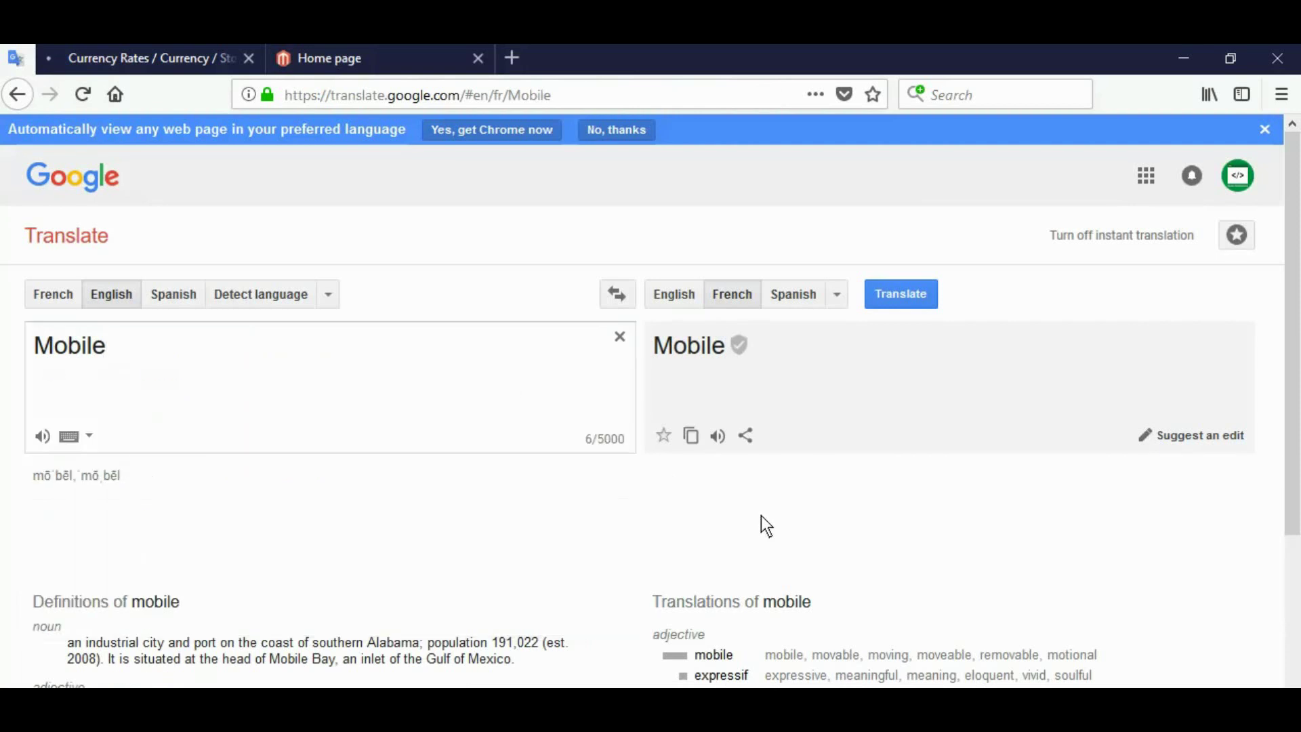
left_click(367, 370)
key("ctrl+a")
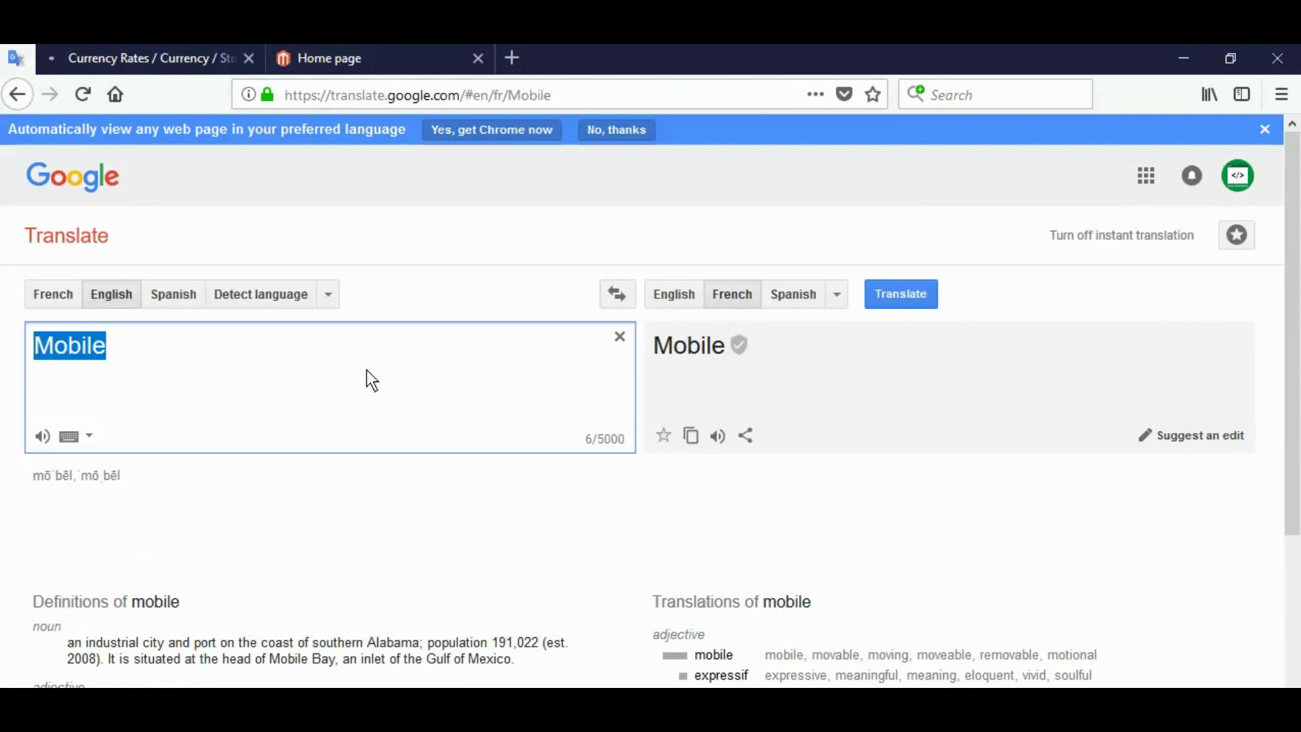
type("Mn")
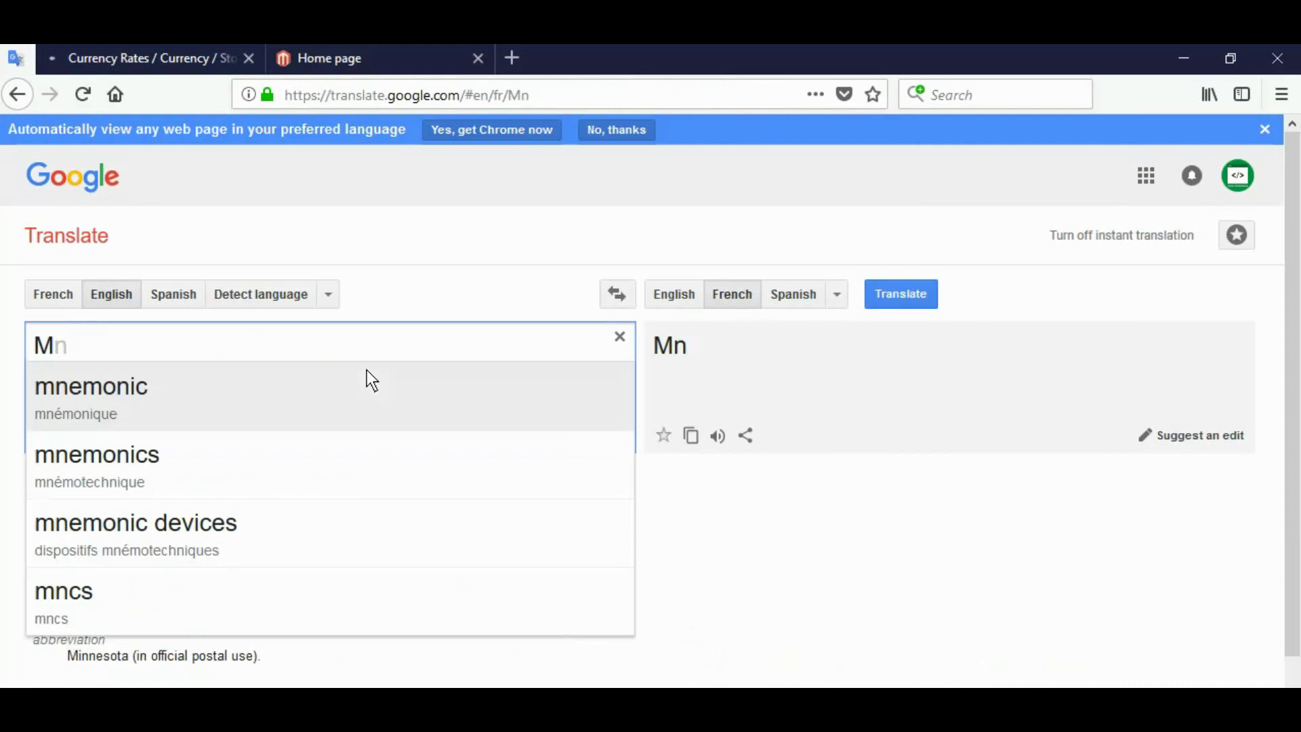
key("BackSpace")
type("en")
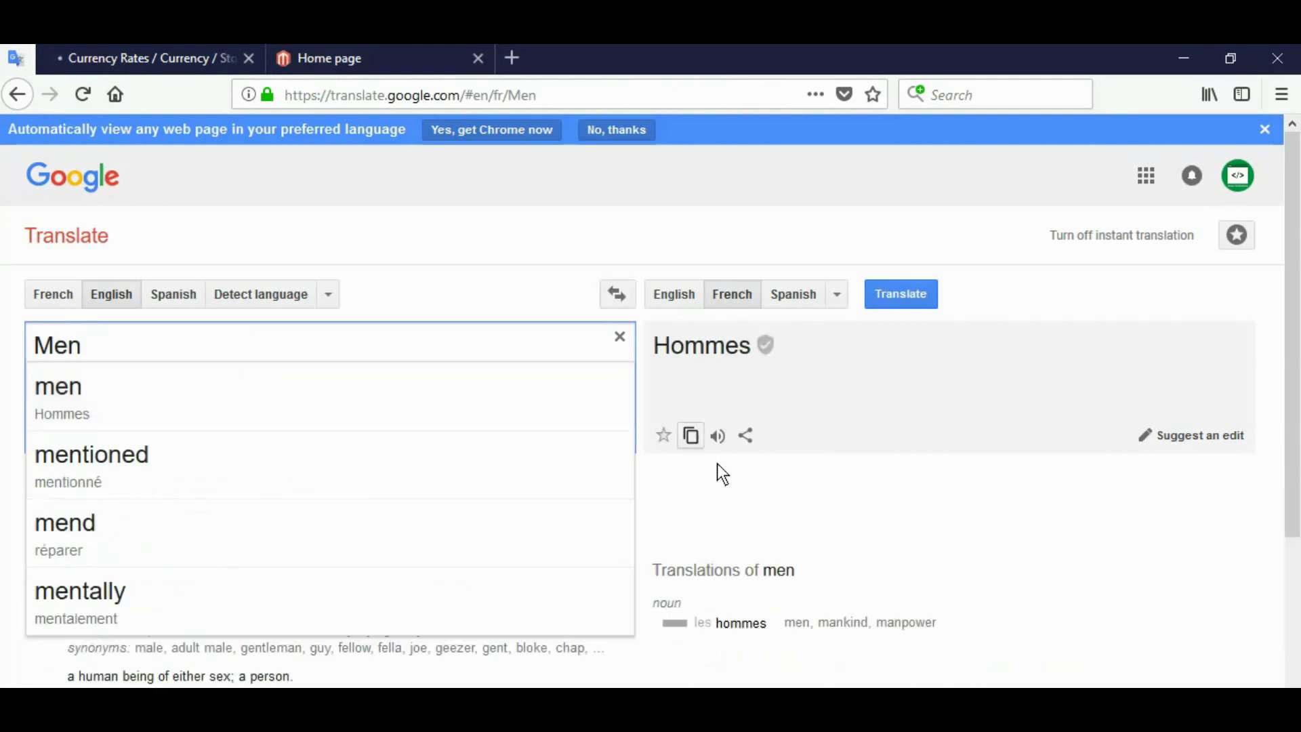
left_click_drag(716, 467, 404, 308)
left_click(405, 308)
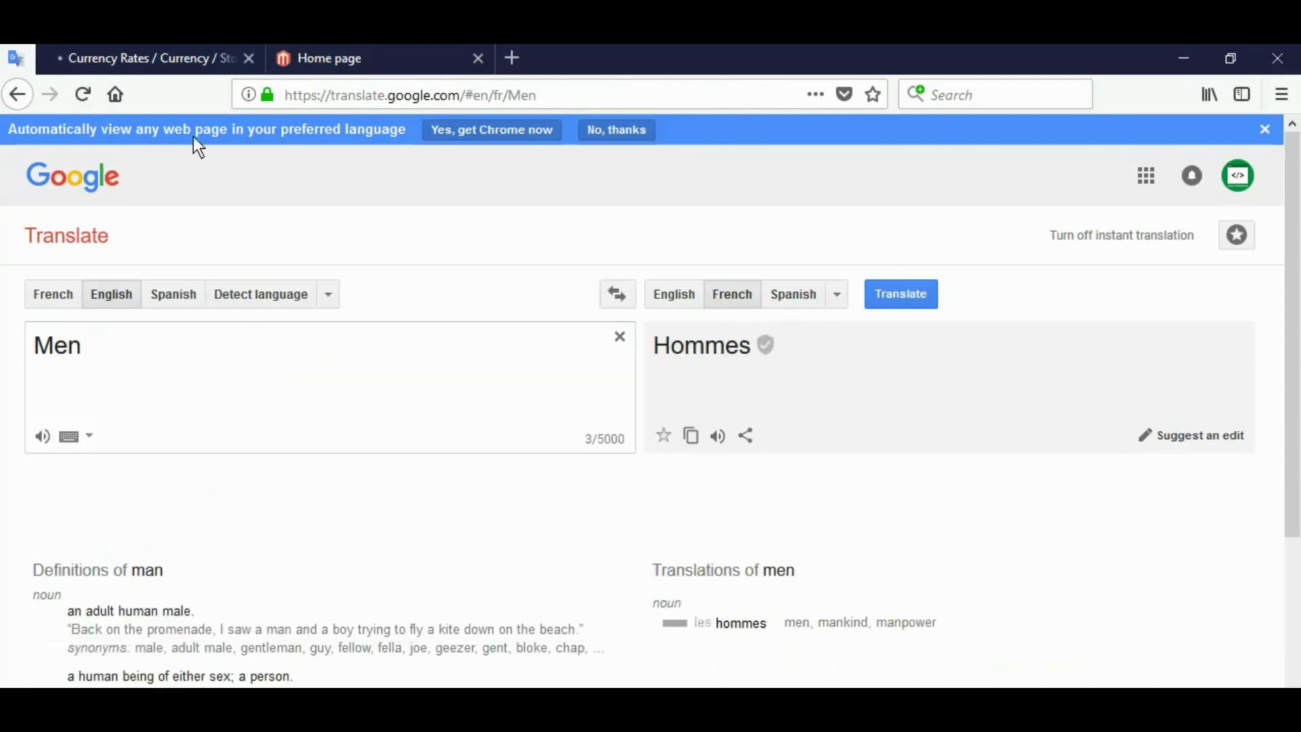
- Check the Men menu on the storefront and open the Men category in the Magento admin
left_click(169, 59)
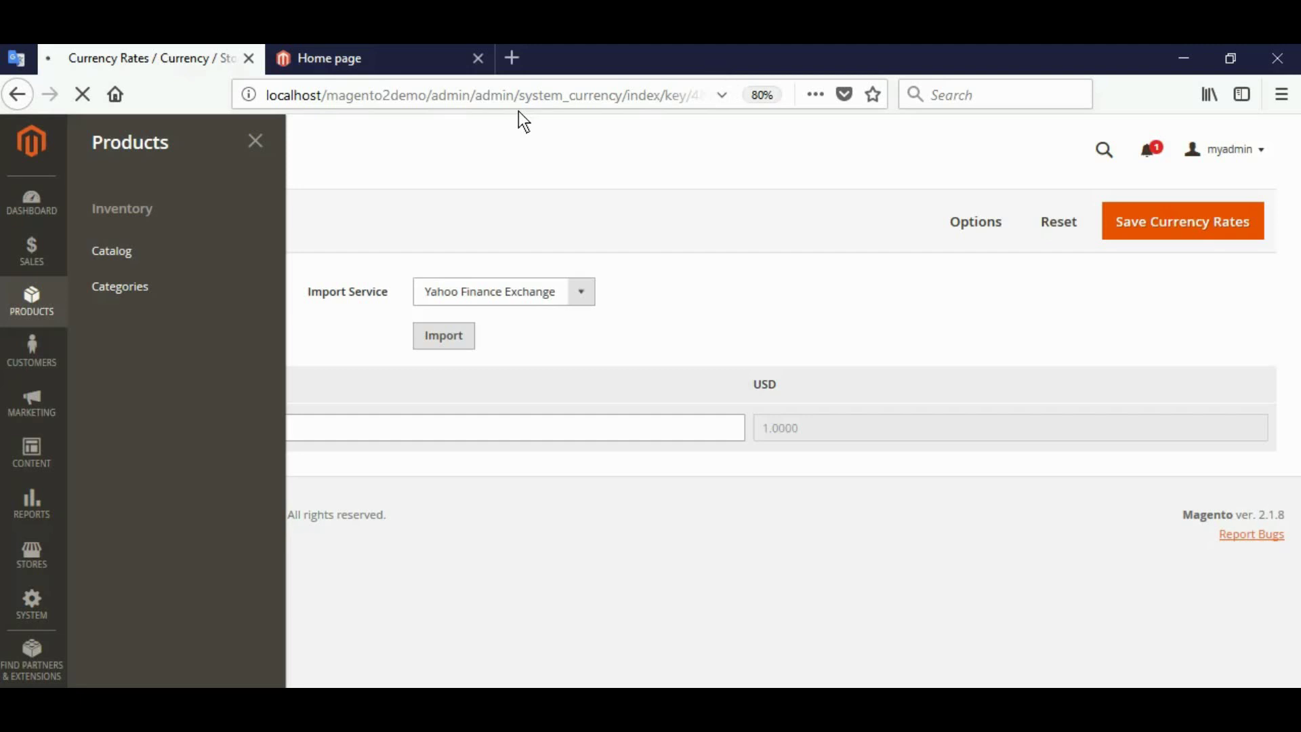
left_click(403, 63)
mouse_move(226, 250)
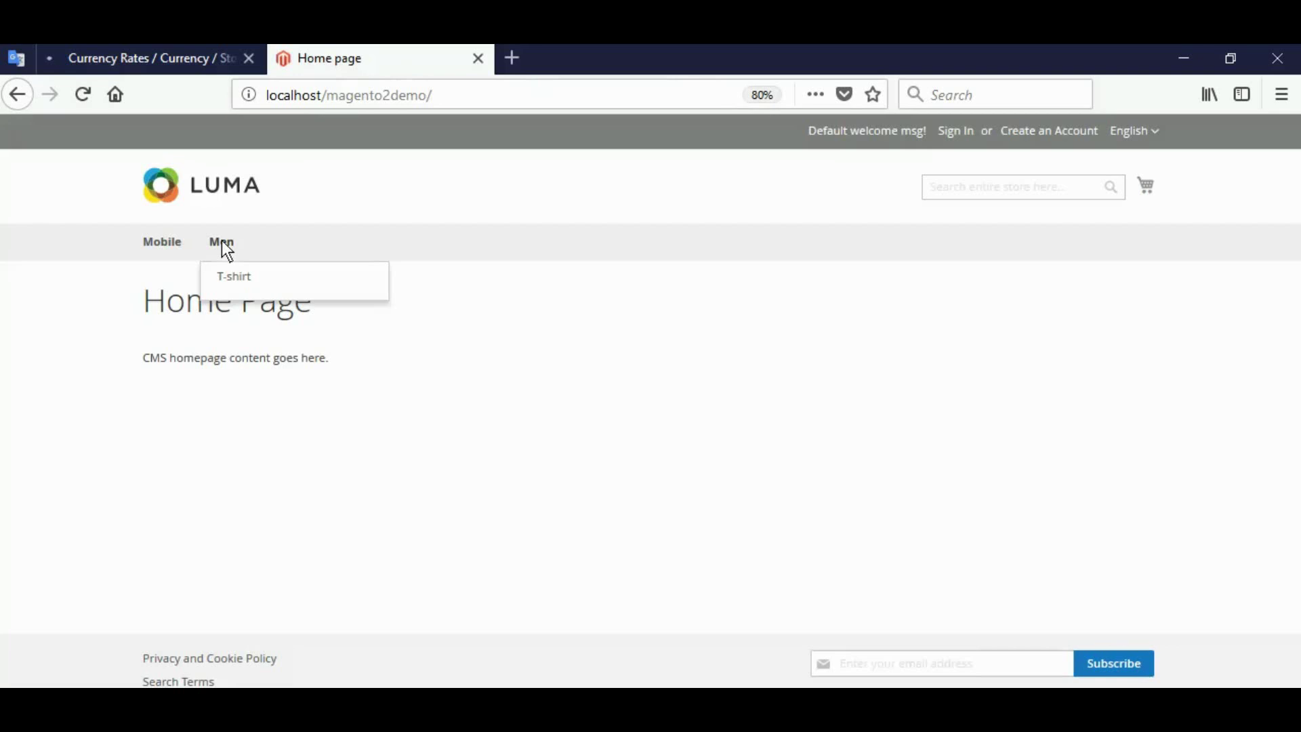
left_click(135, 58)
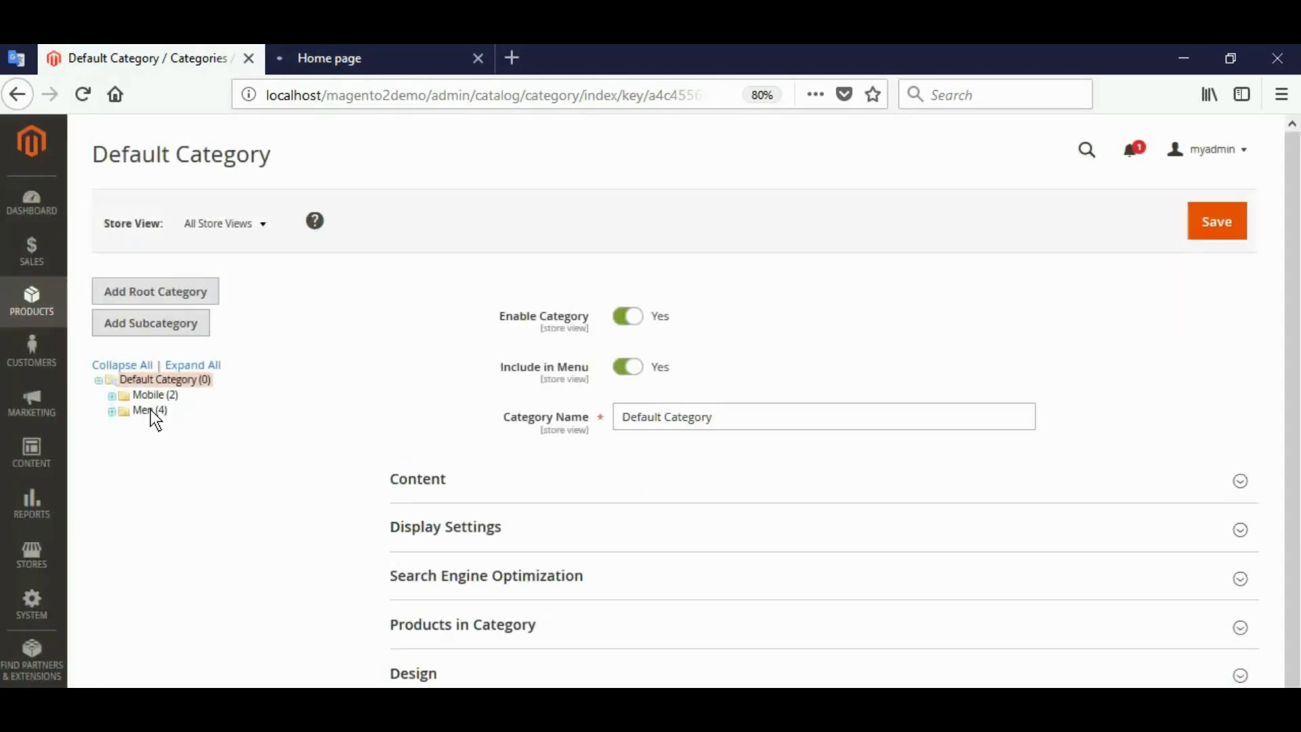
left_click(150, 409)
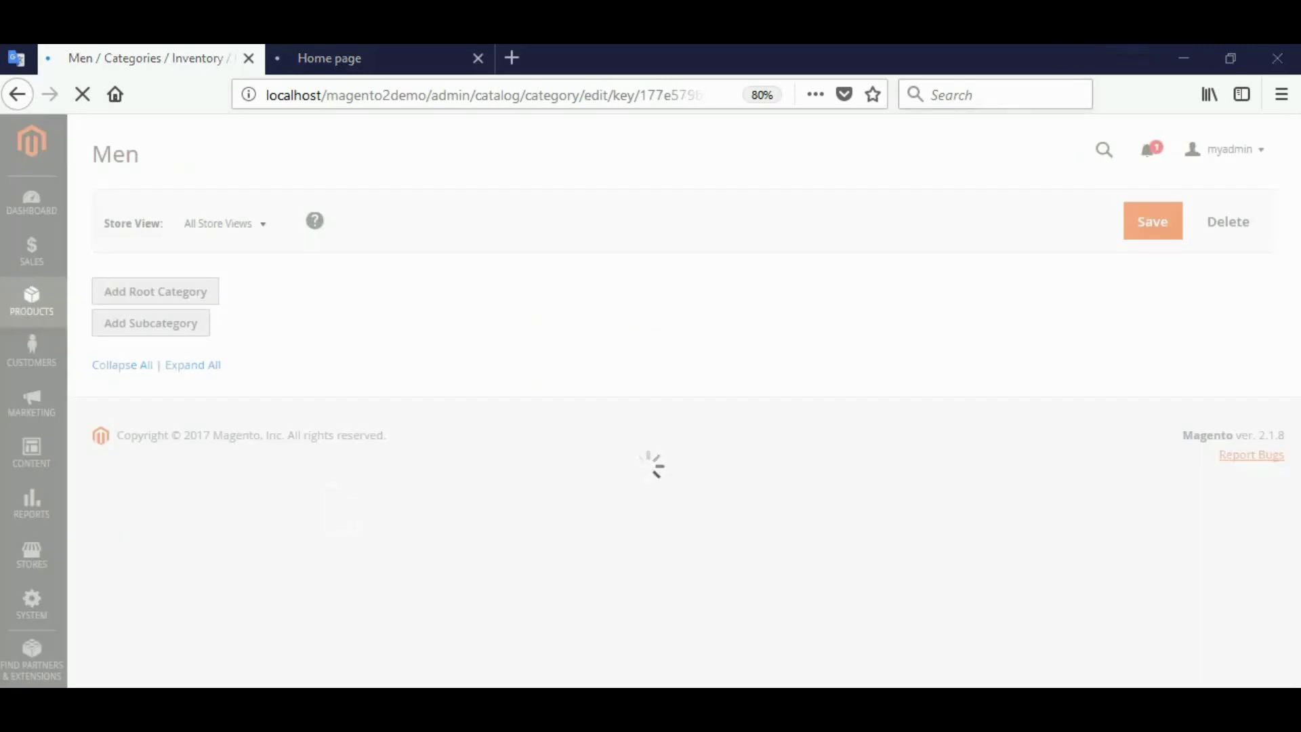
left_click(1094, 34)
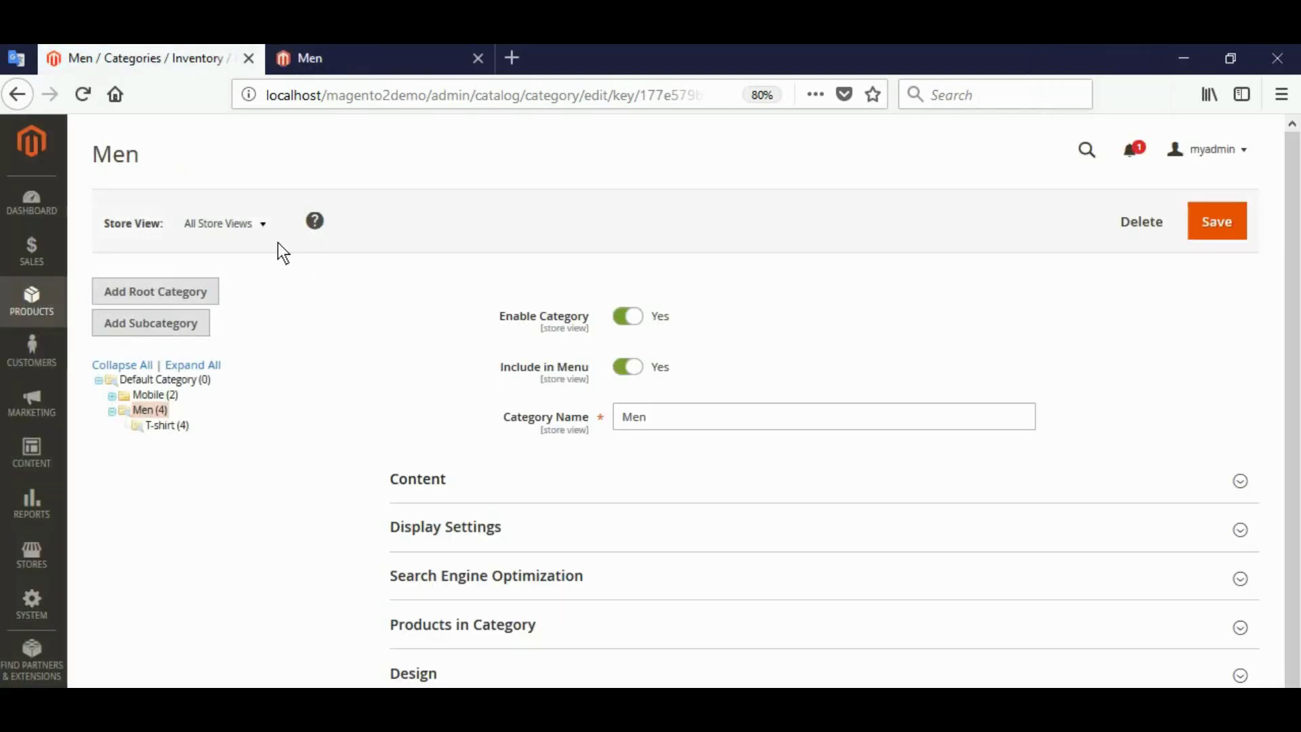
- Switch the Men category's store view to French and confirm the scope change
left_click(249, 229)
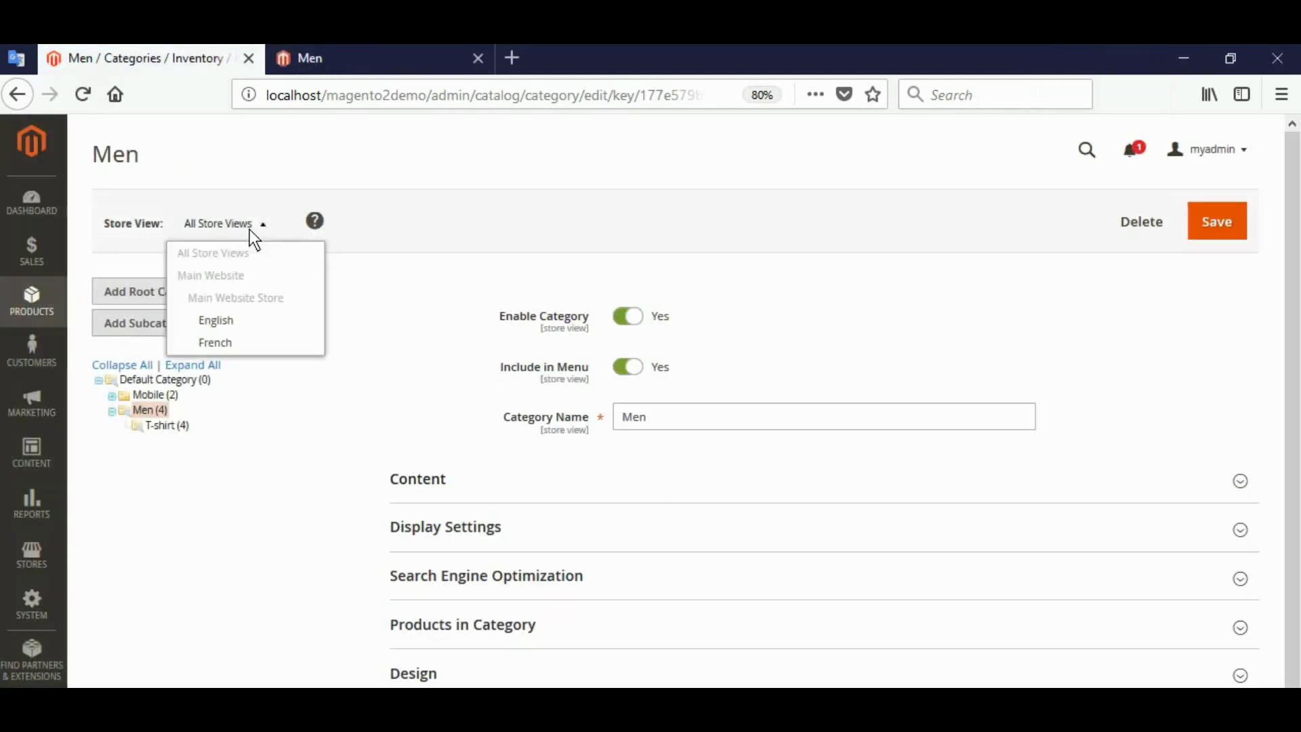
left_click(226, 339)
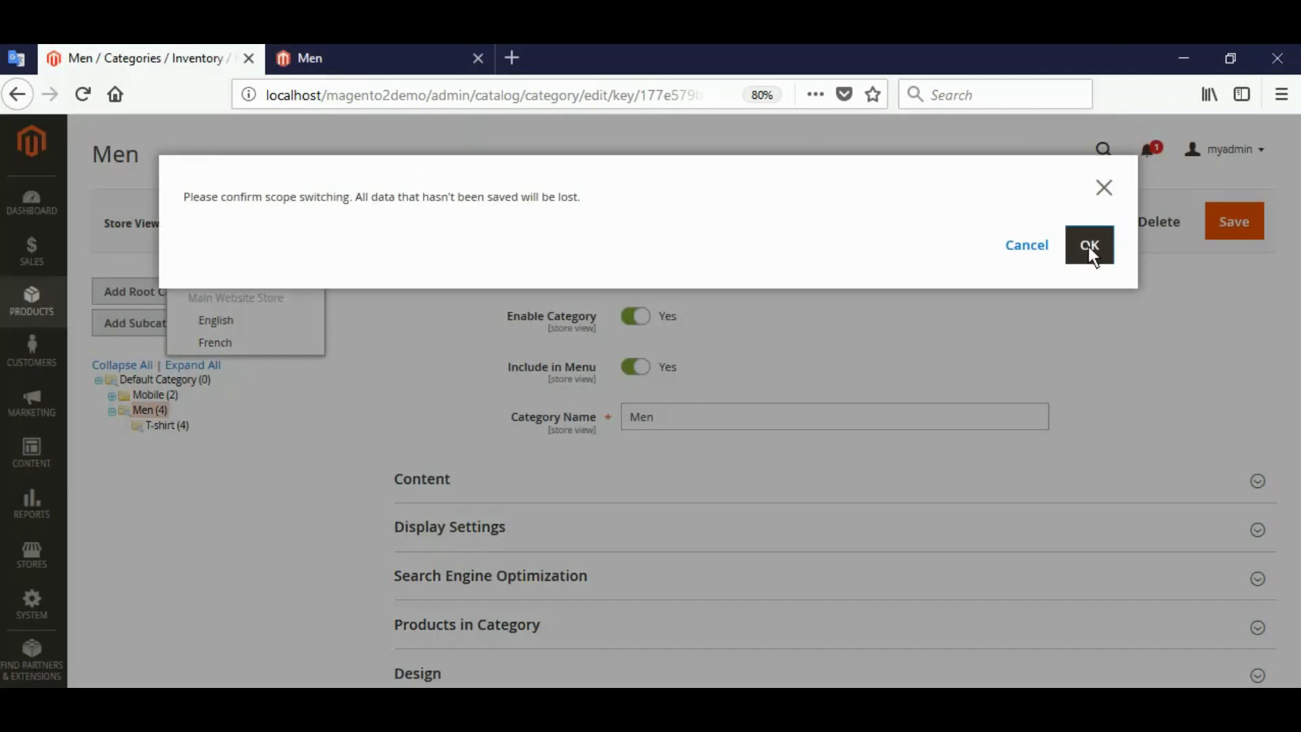
left_click(1091, 247)
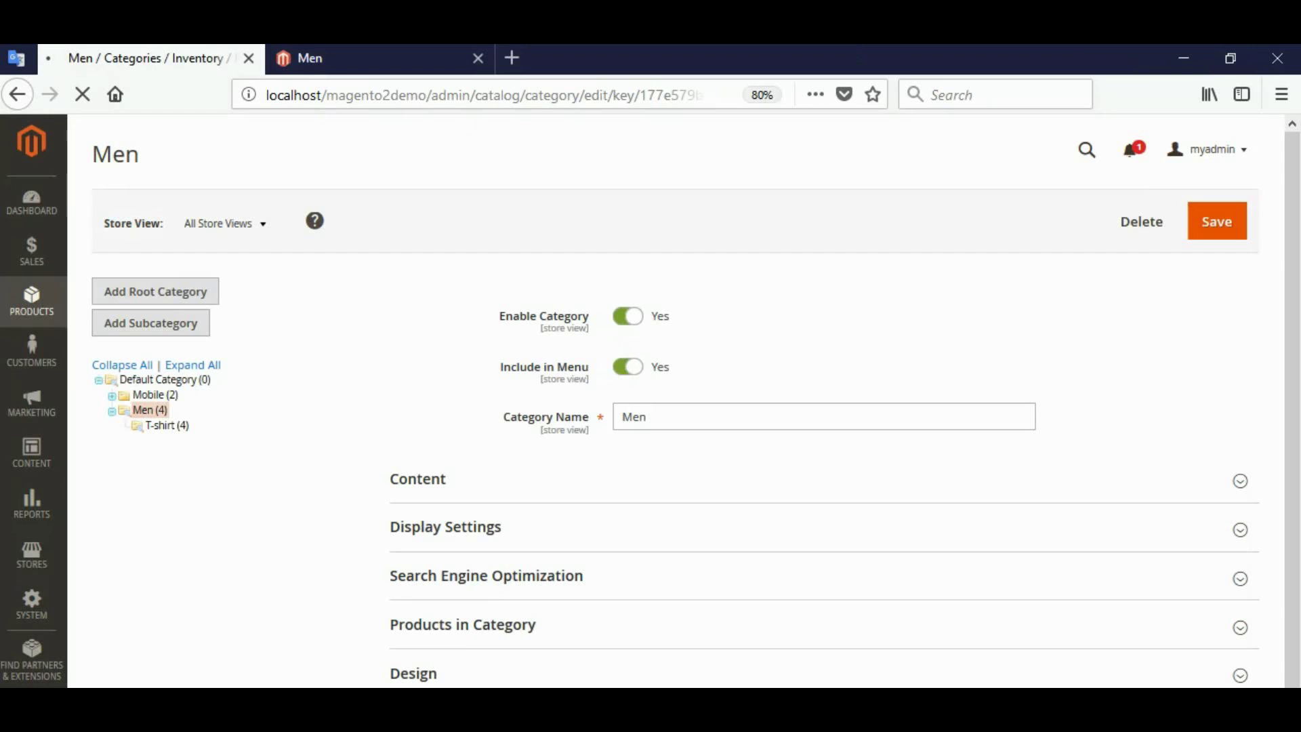
left_click(1095, 34)
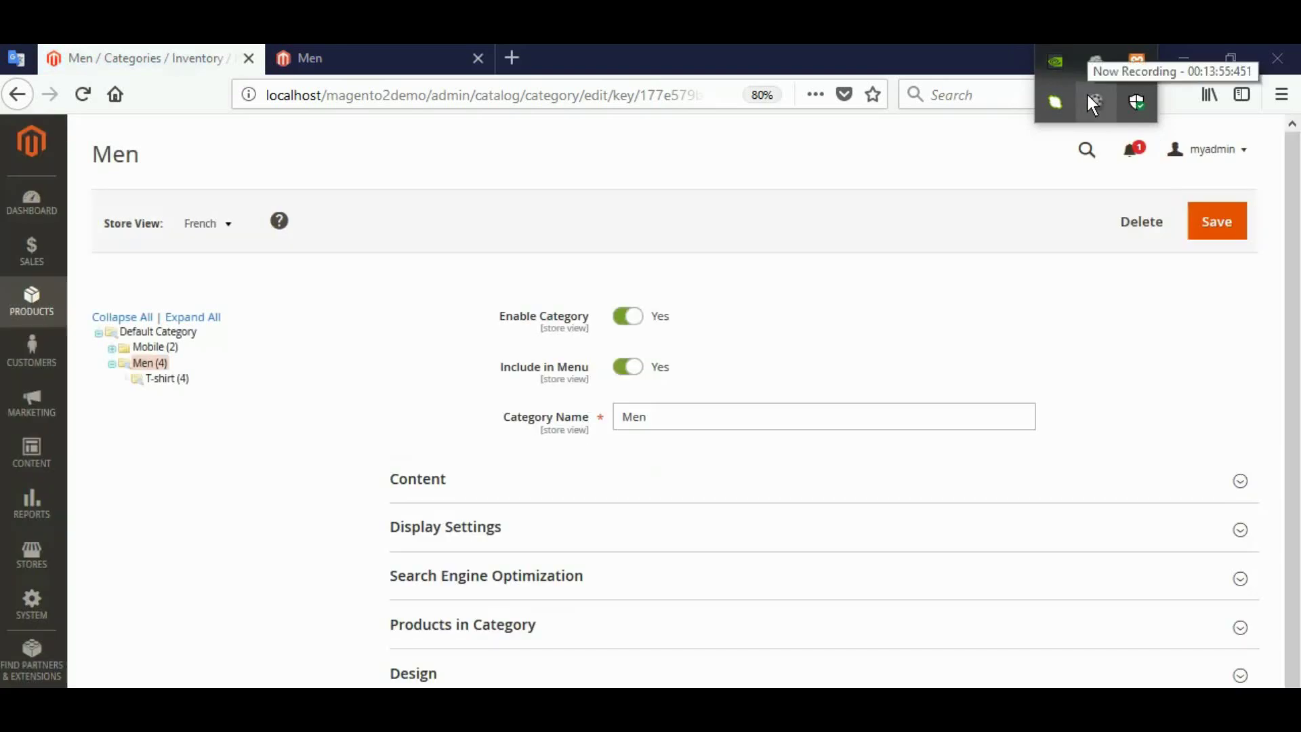
- Copy the translation "Hommes" from Google Translate, set it as the Men category's French name and save the category
double_click(704, 418)
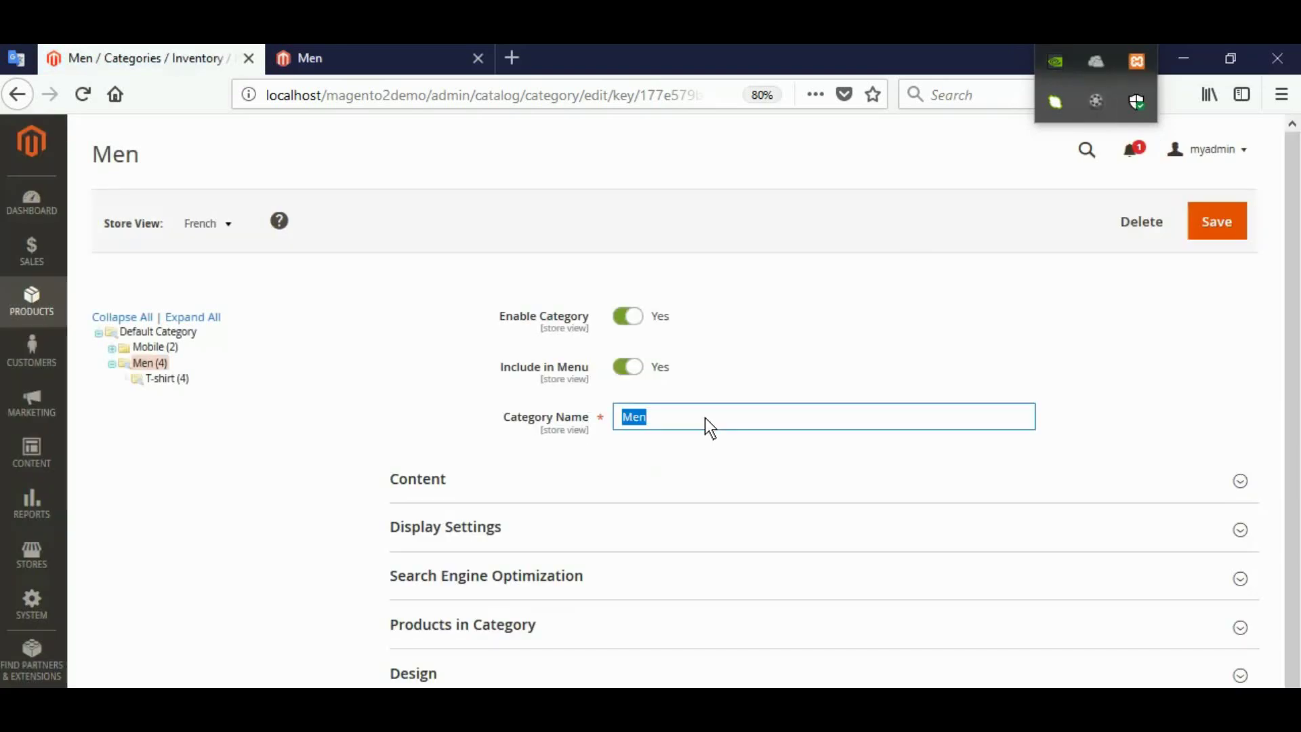
left_click(17, 62)
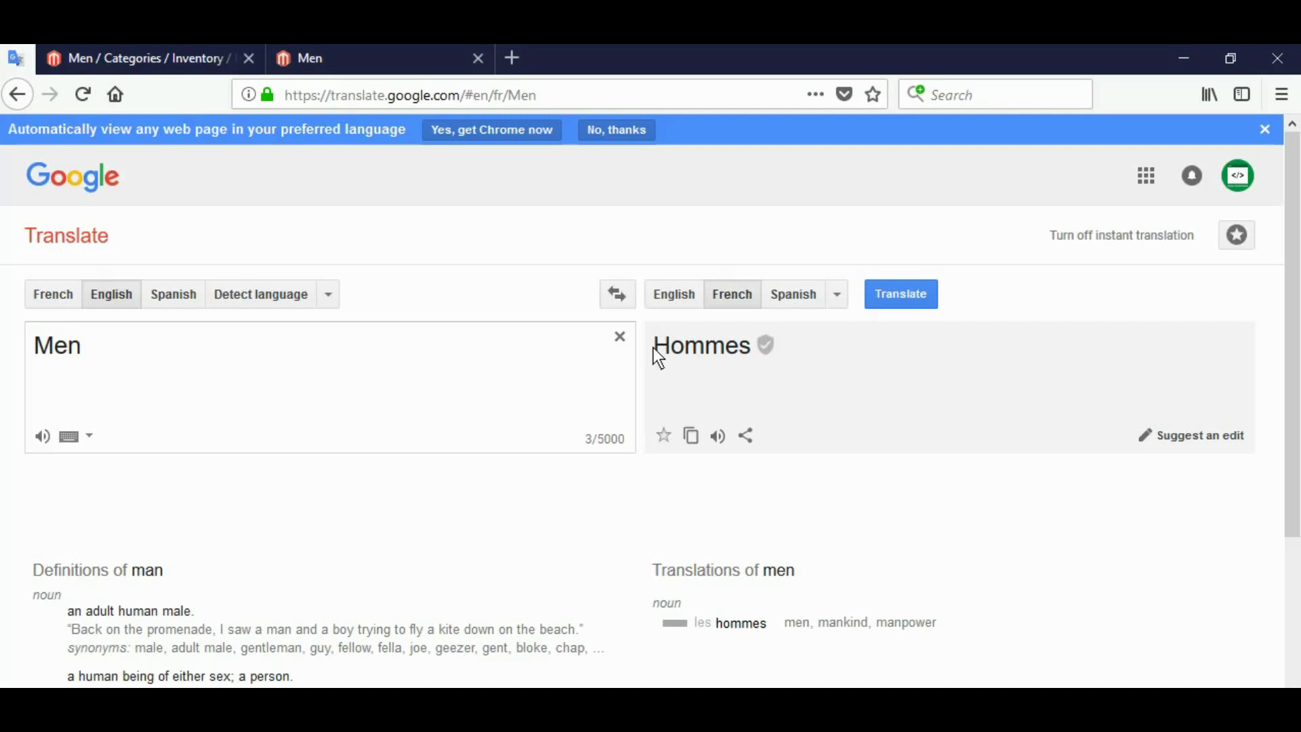
left_click_drag(653, 347, 721, 342)
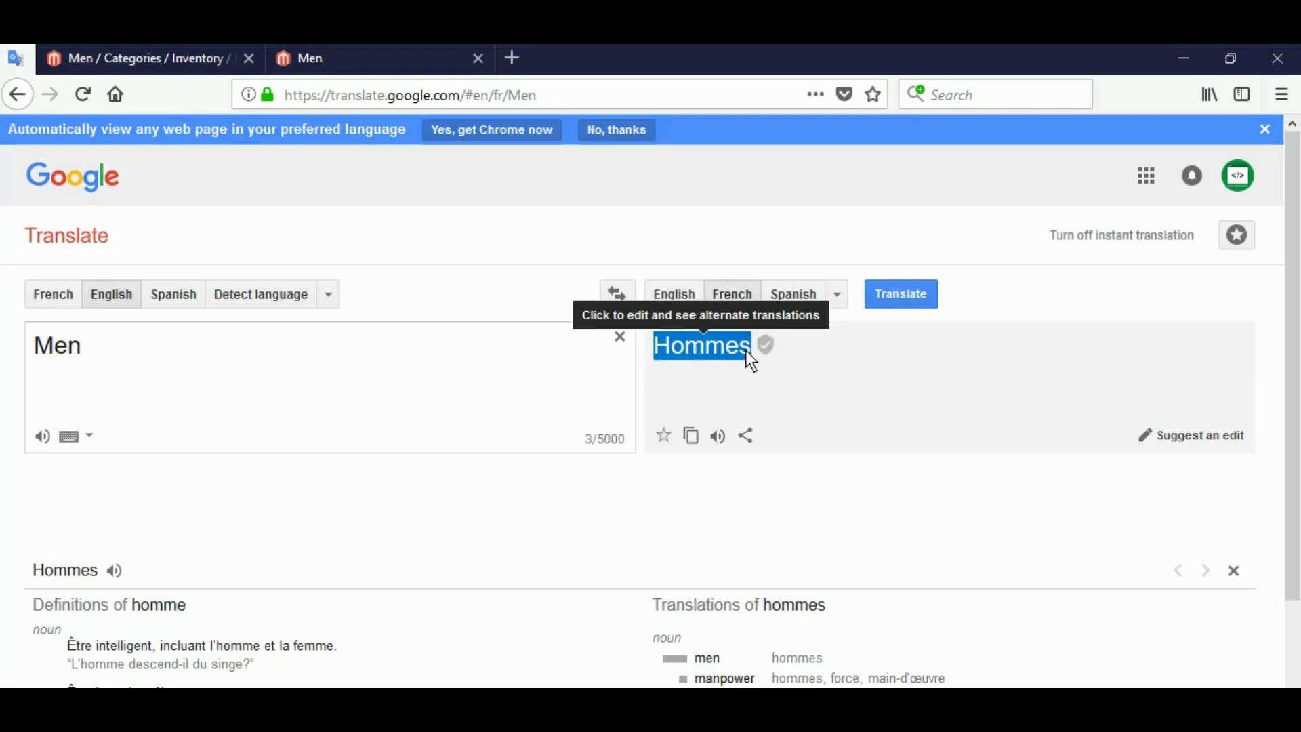
left_click(113, 59)
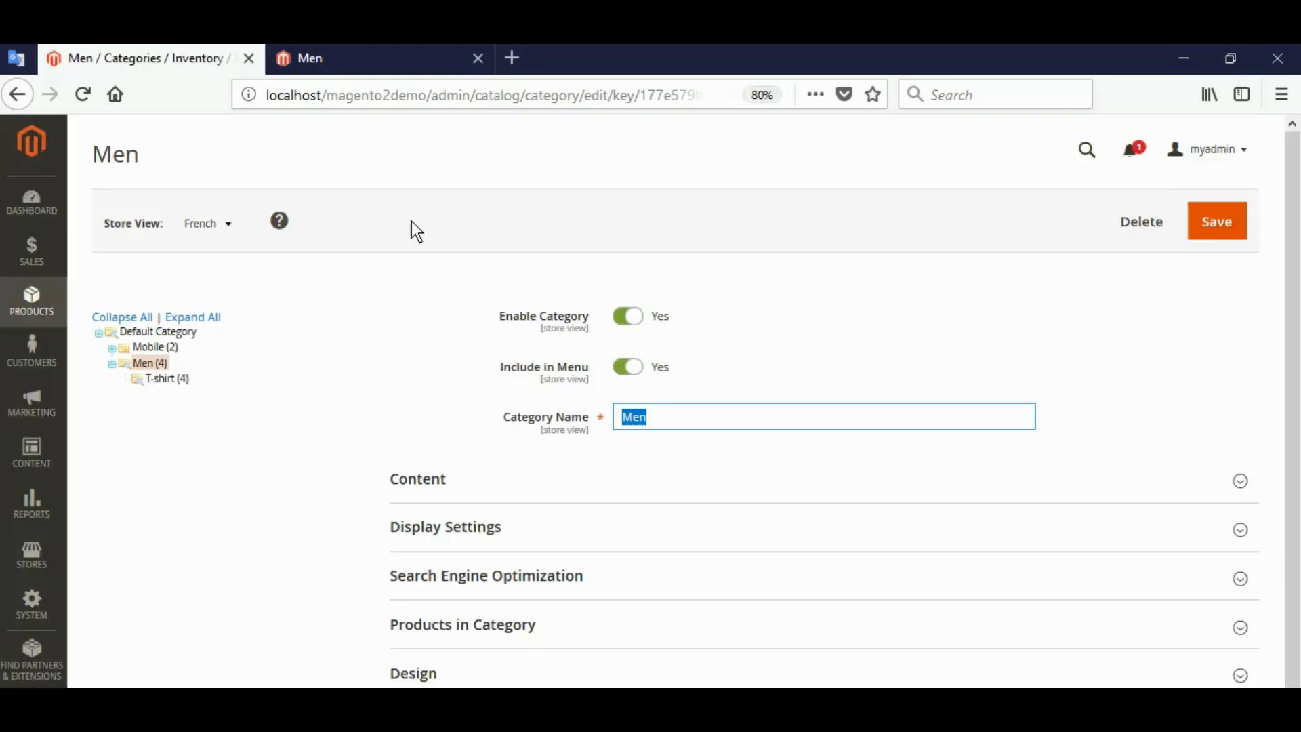
type("Hommes")
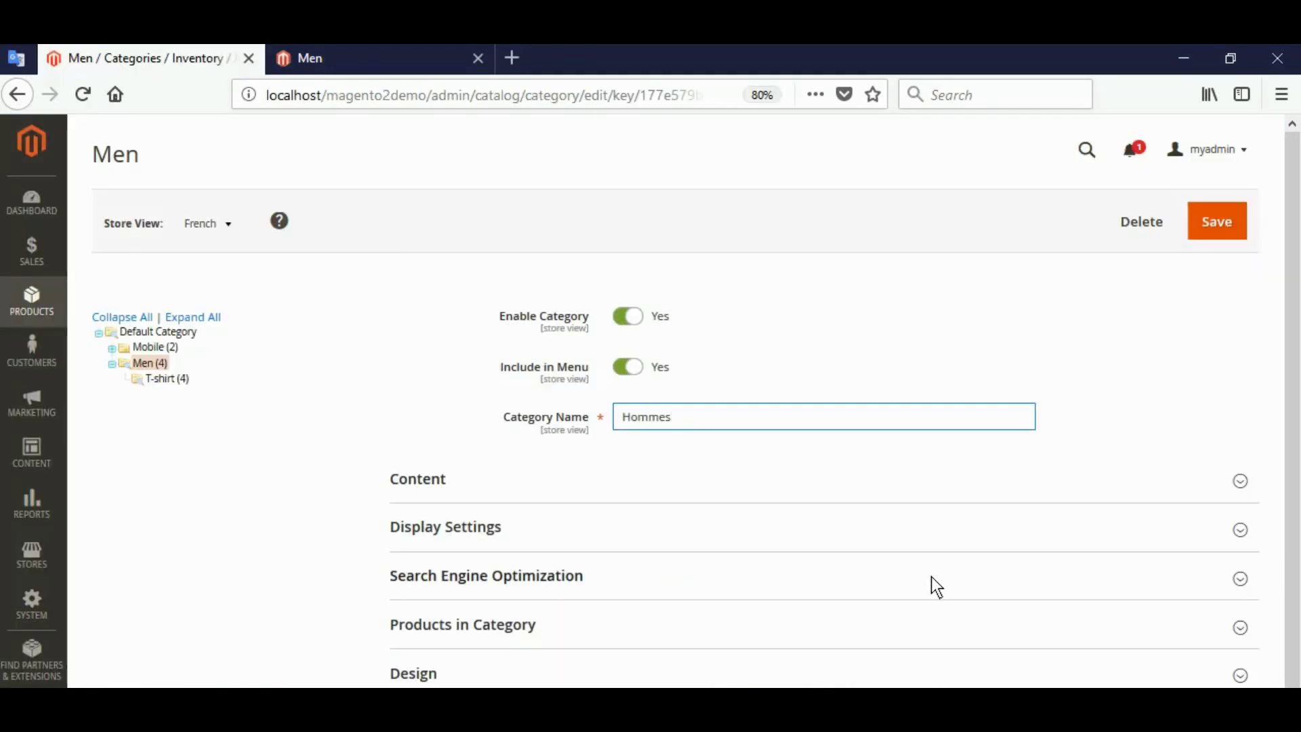
left_click(1215, 221)
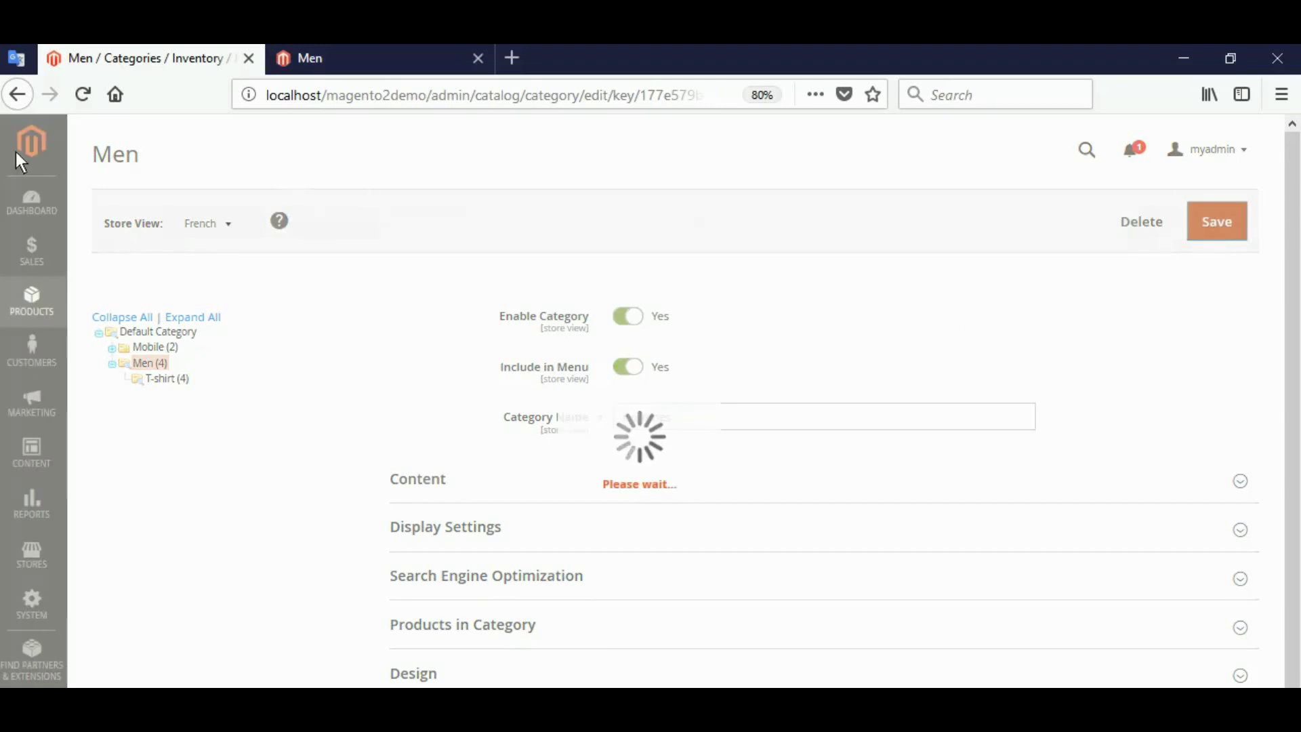
- Translate "T-shirt" from English to French in Google Translate
left_click(18, 57)
left_click(272, 375)
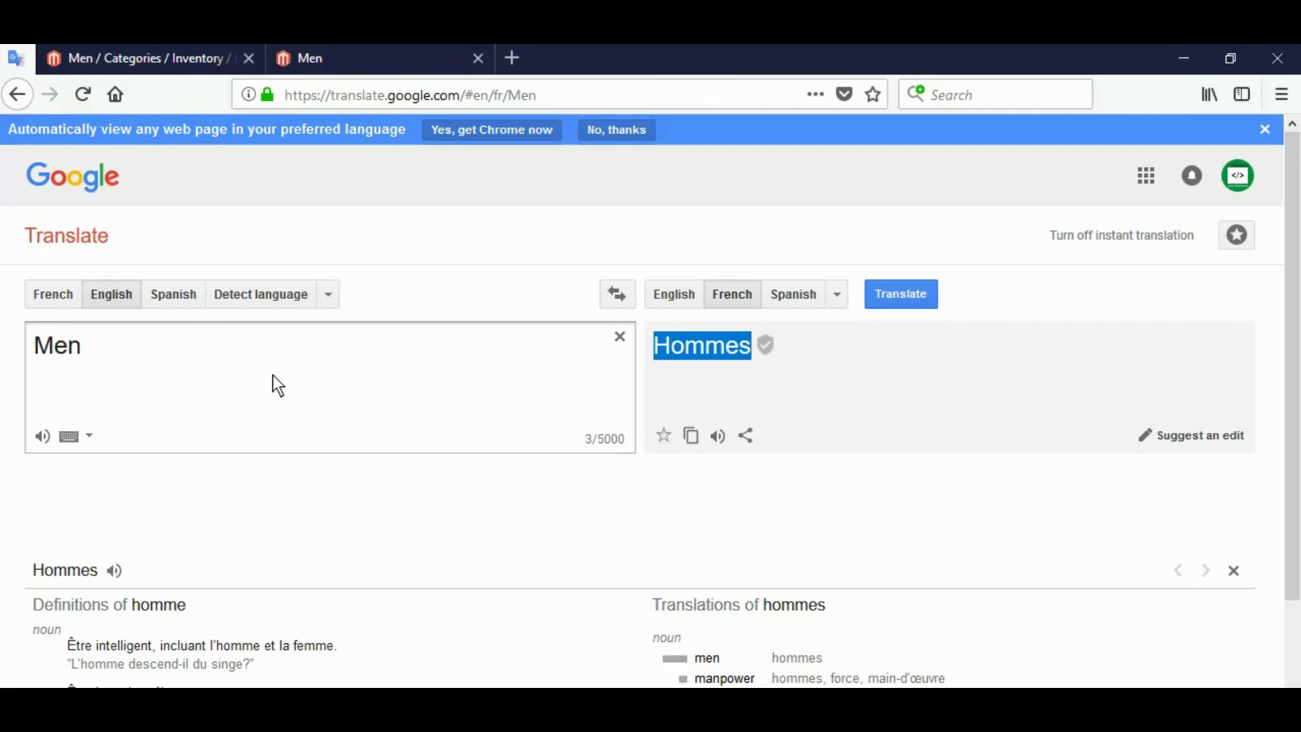
key("ctrl+a")
type("T-shirt")
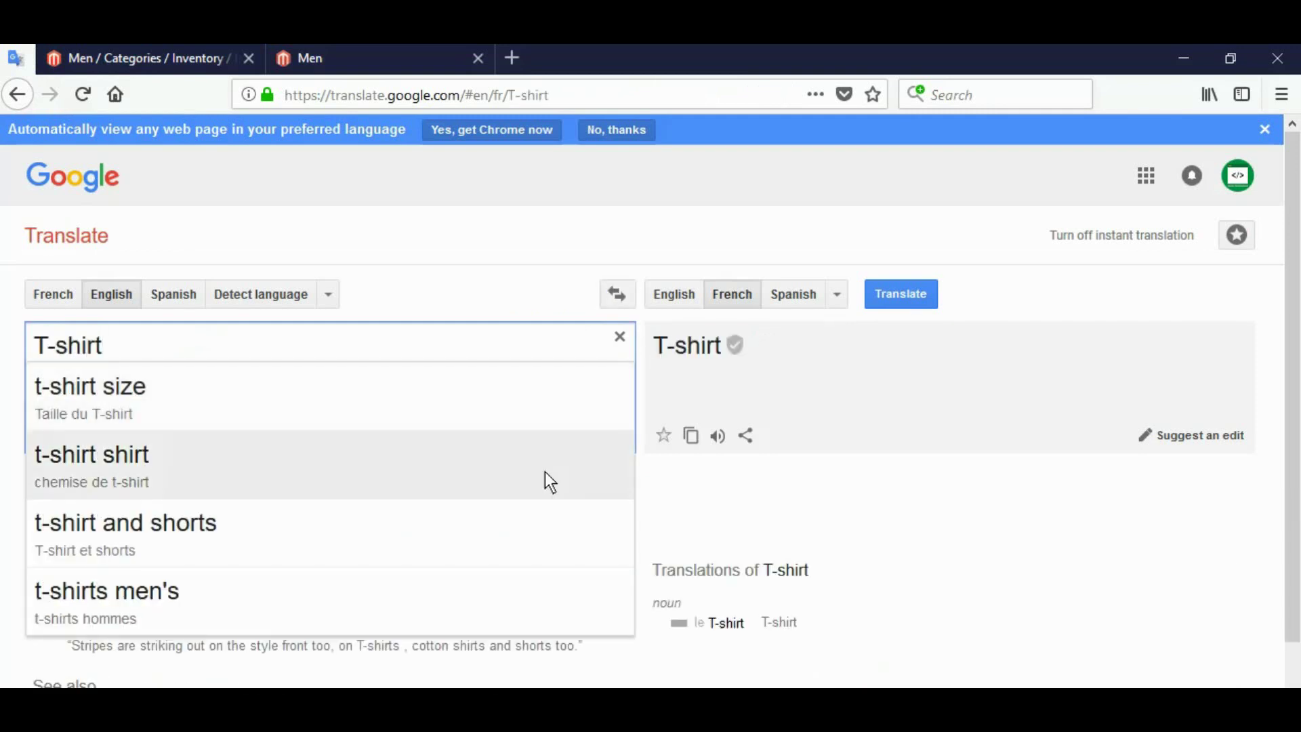
- Check the save in the admin and examine the product listed on the storefront's Men page
left_click(177, 55)
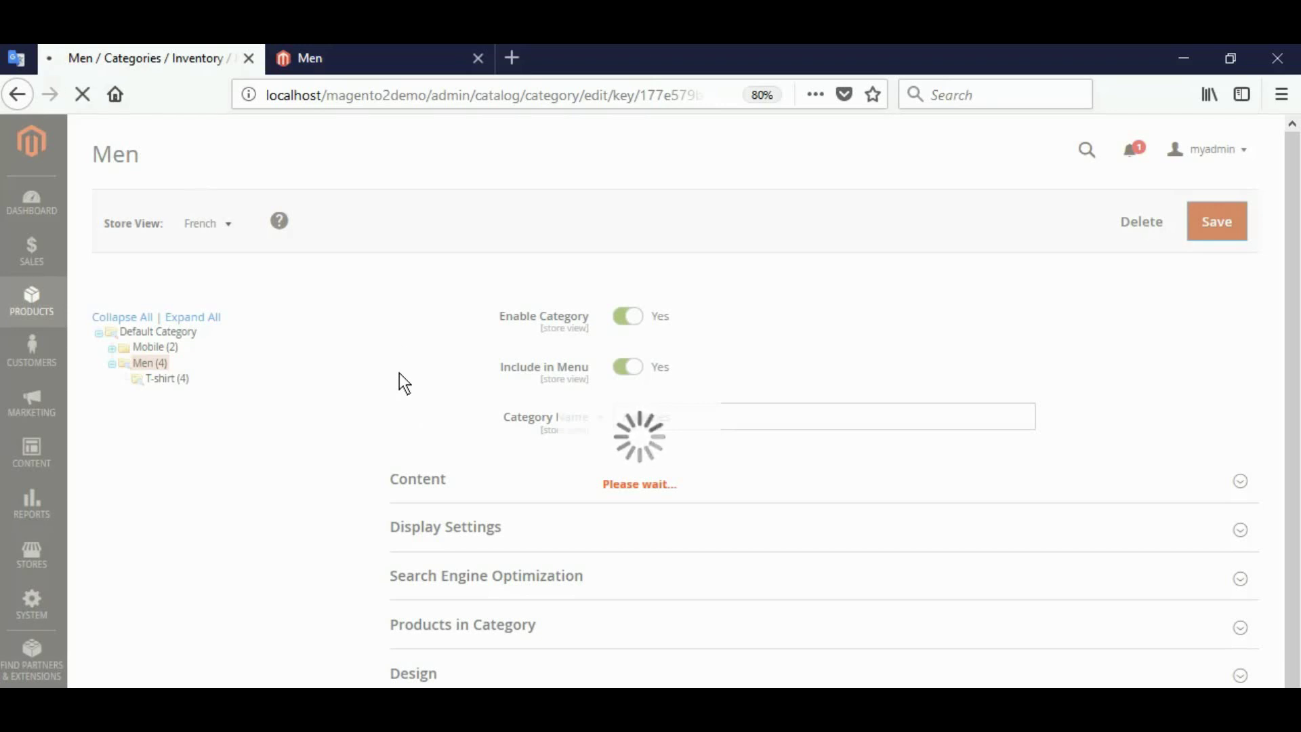
left_click(413, 64)
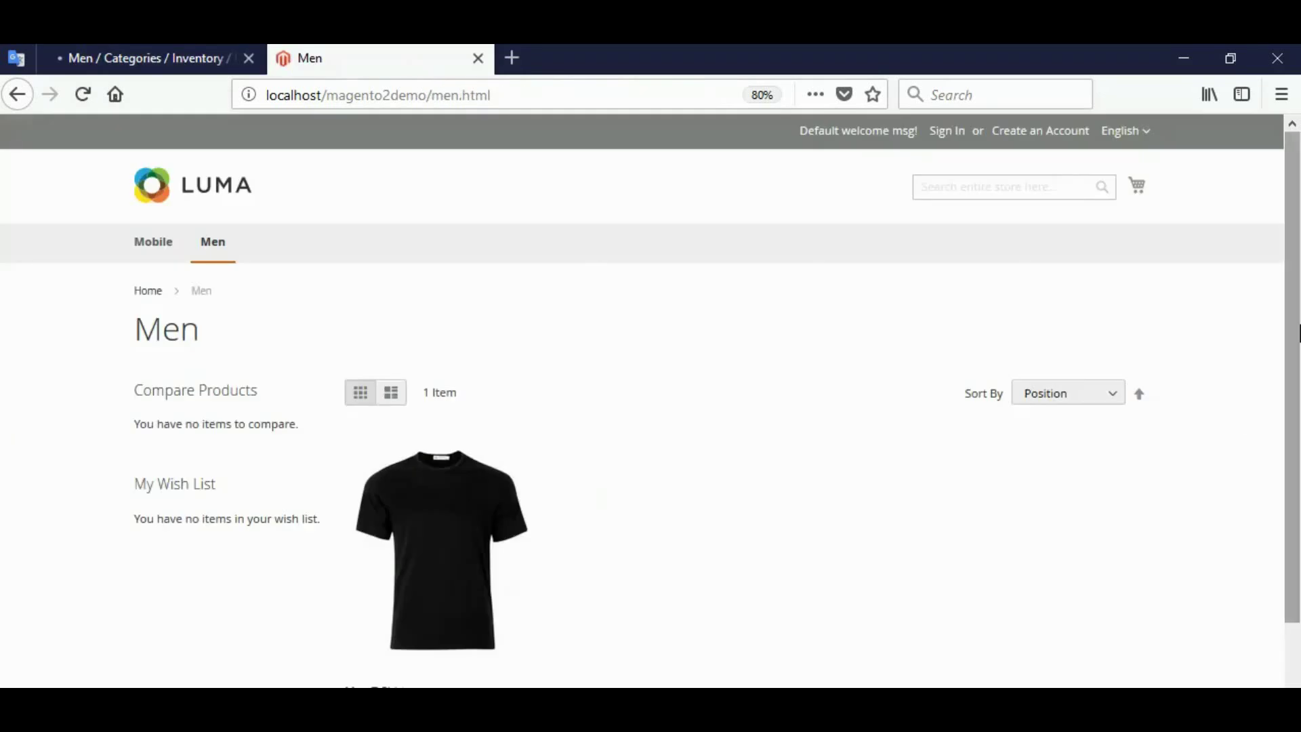
left_click_drag(1292, 311, 1292, 421)
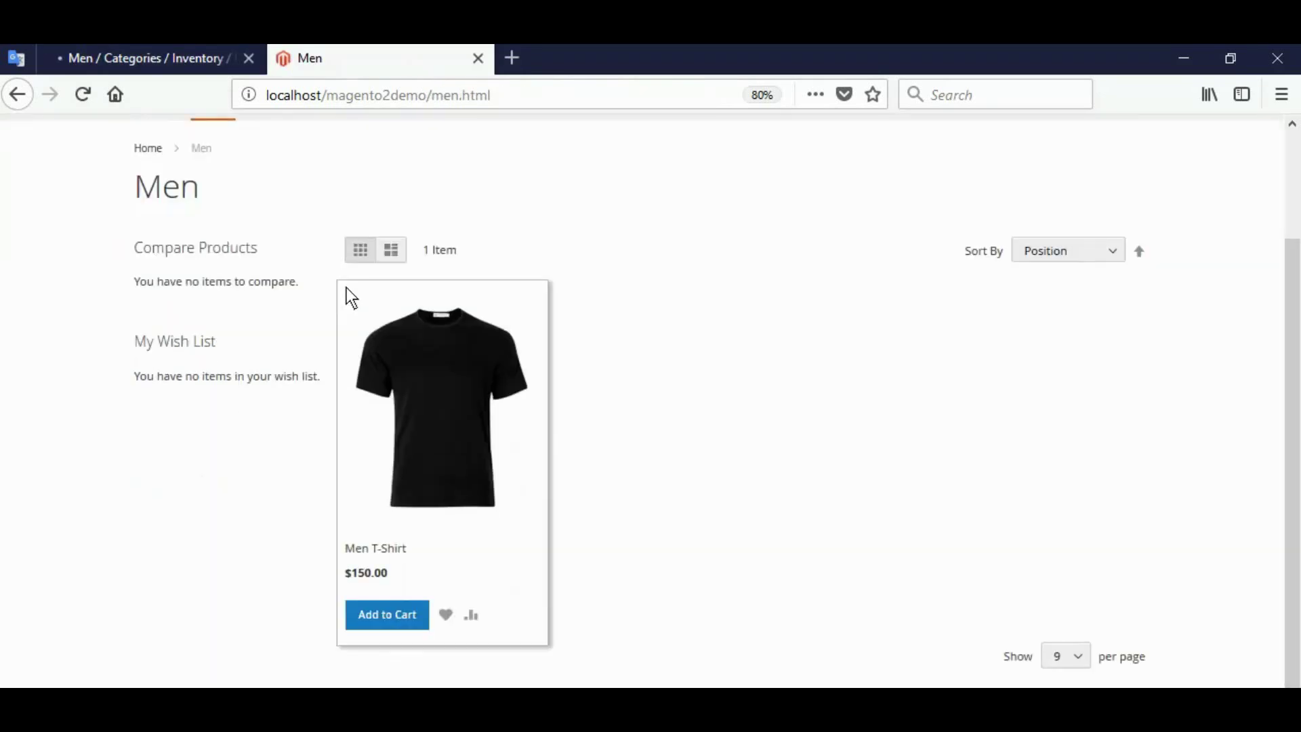
- Return to the Magento admin and open the product catalog
left_click(118, 58)
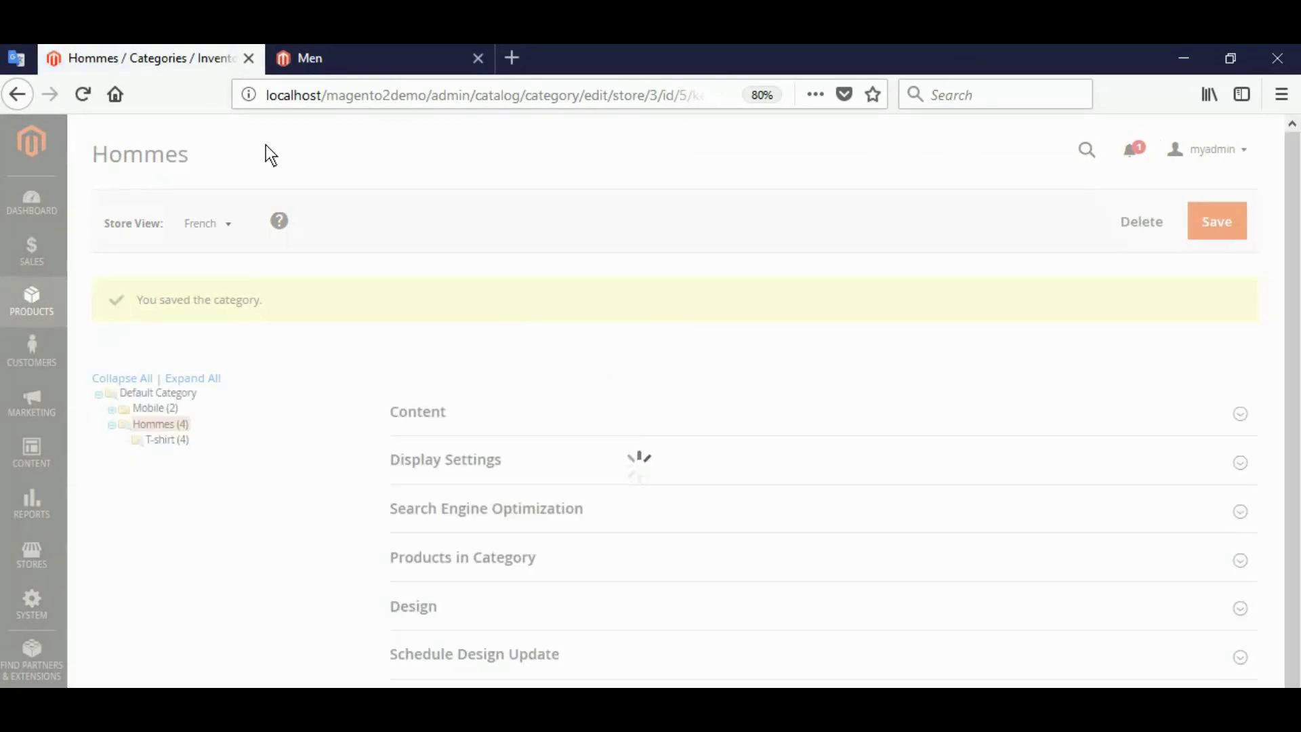
left_click(40, 303)
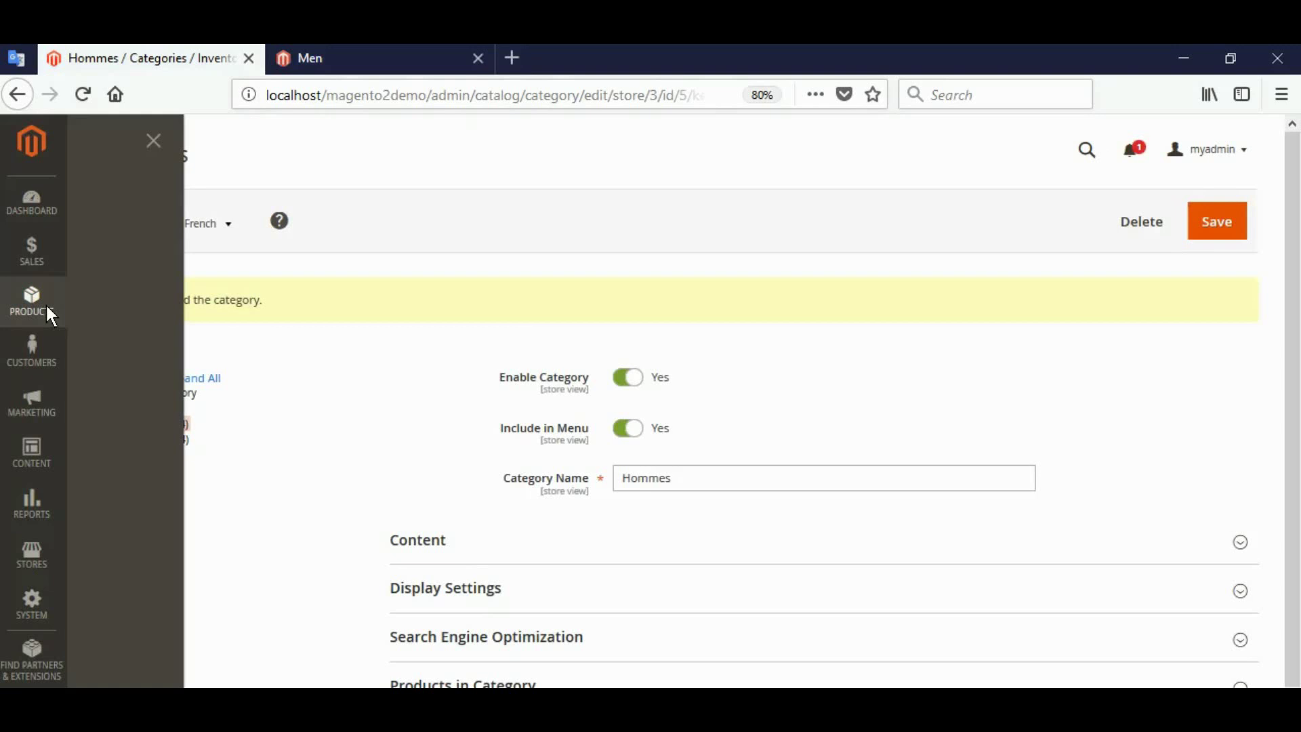
left_click(152, 252)
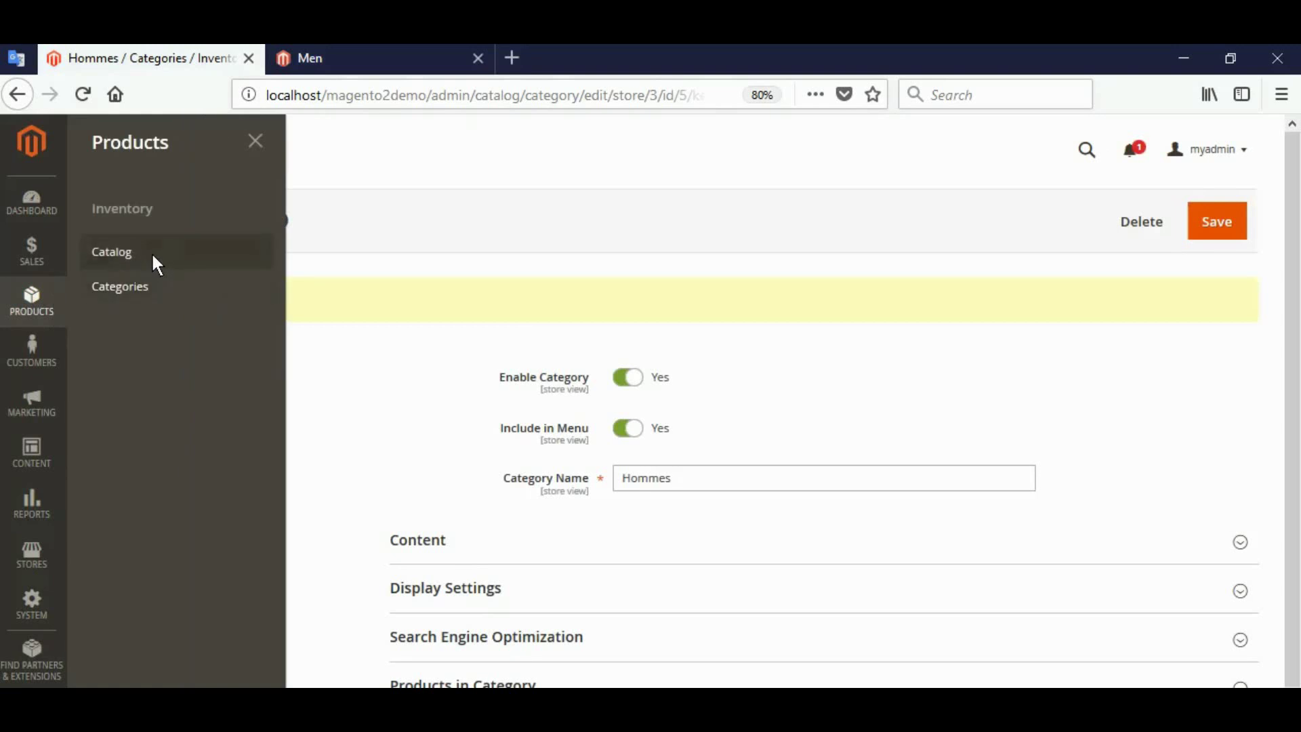
- Check the product name on the storefront's Men page and locate the Men T-Shirt configurable product in the admin catalog
left_click(407, 65)
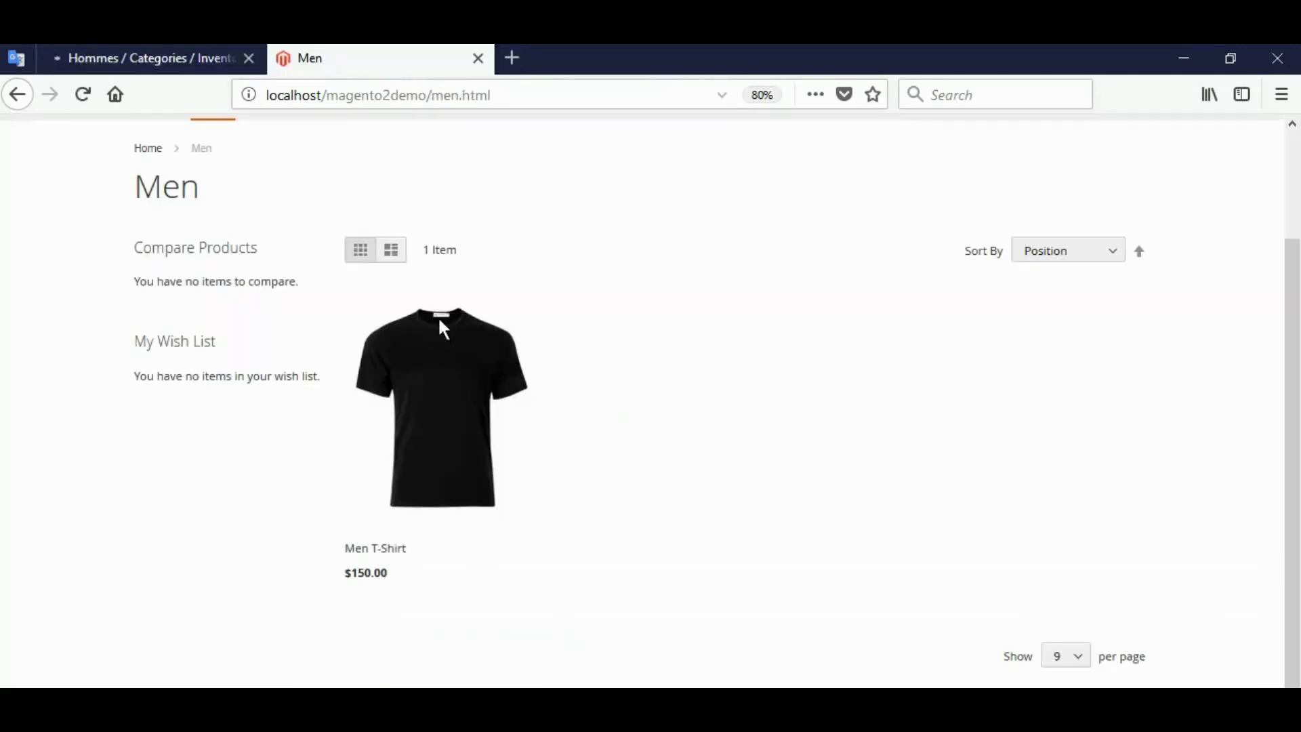
mouse_move(343, 522)
left_click(1095, 31)
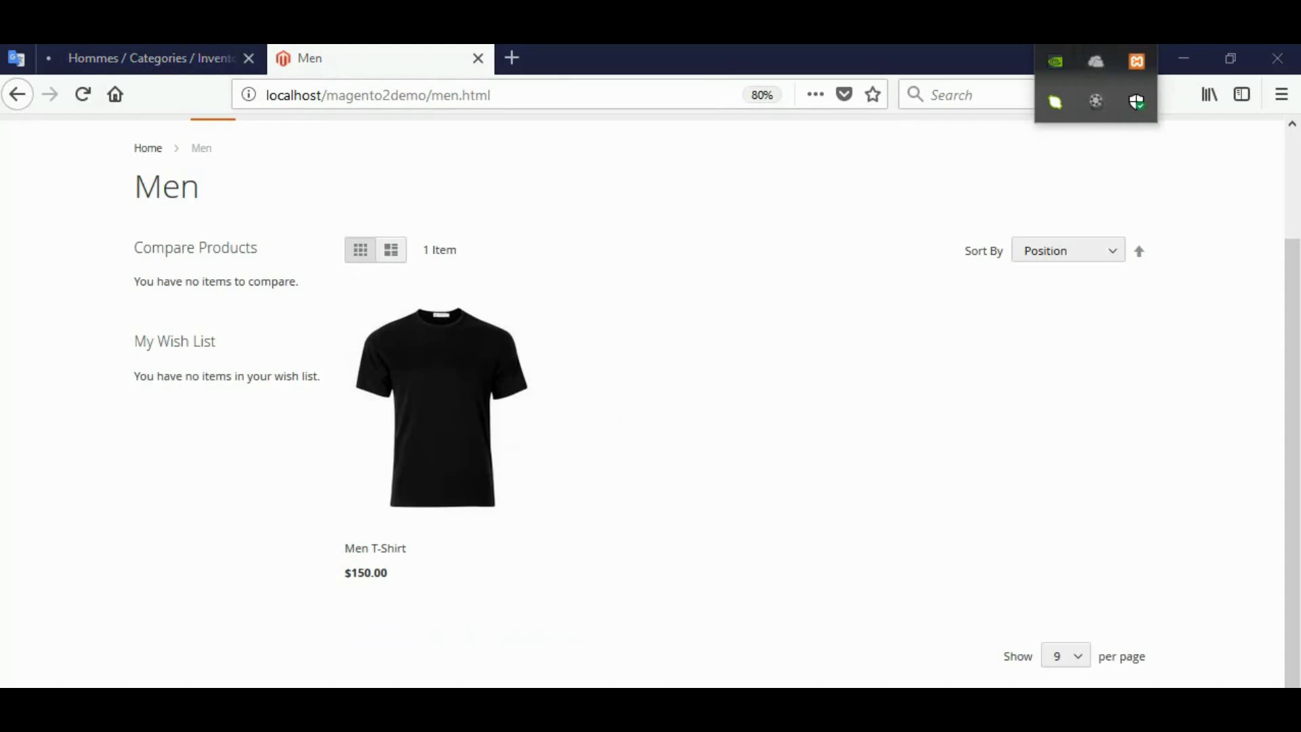
left_click(128, 58)
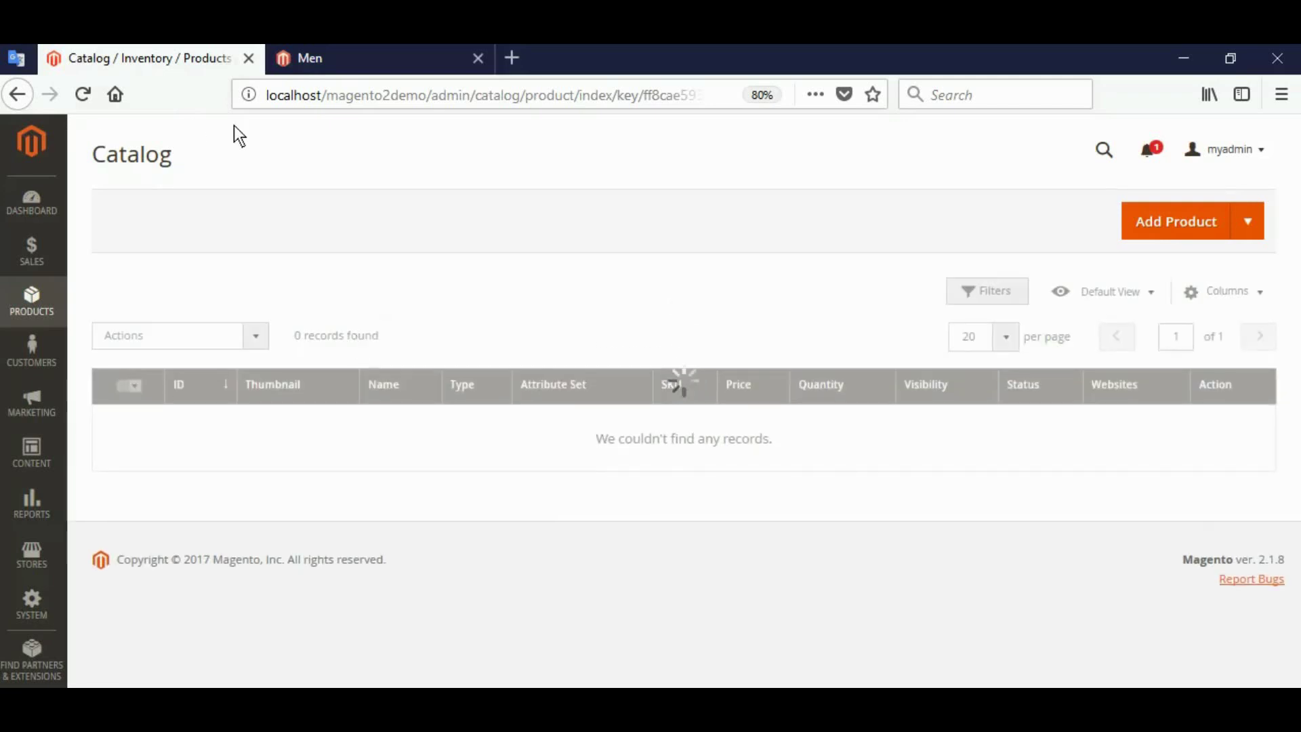
left_click(335, 70)
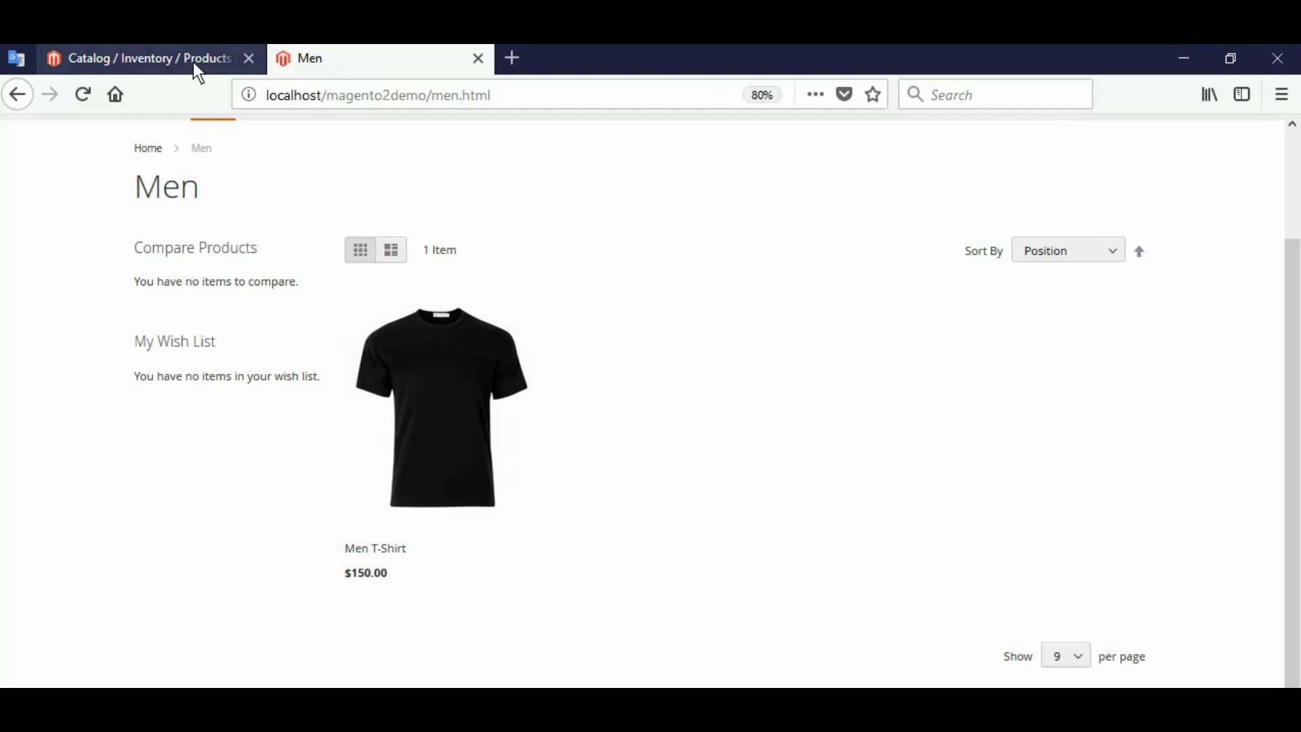
left_click(172, 62)
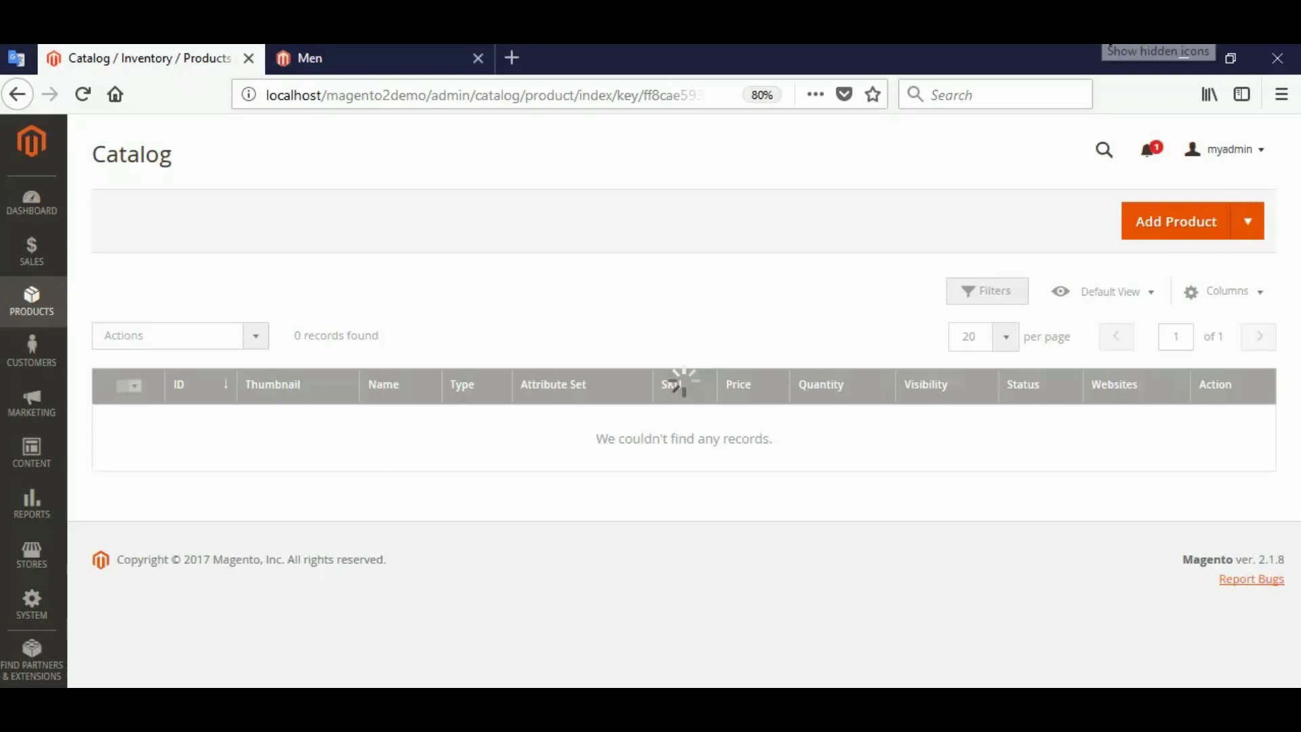
left_click(1109, 44)
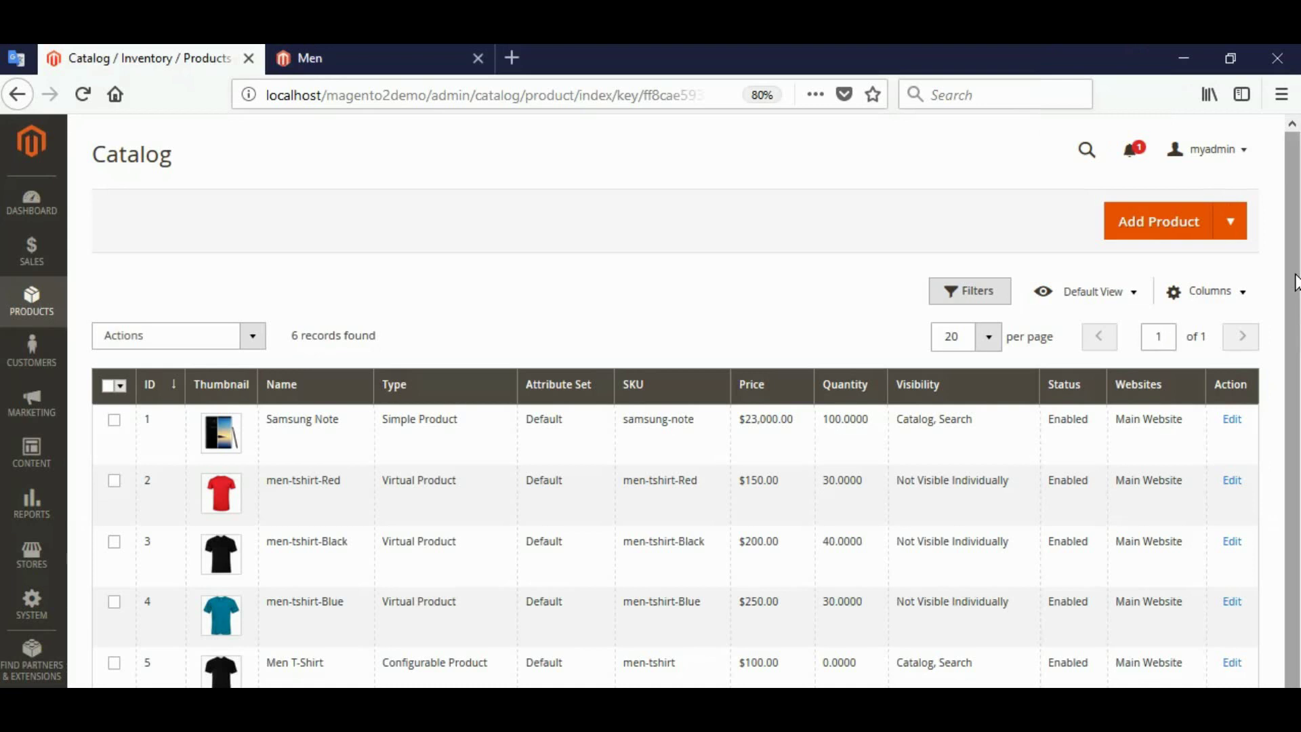
left_click_drag(1296, 283, 1297, 342)
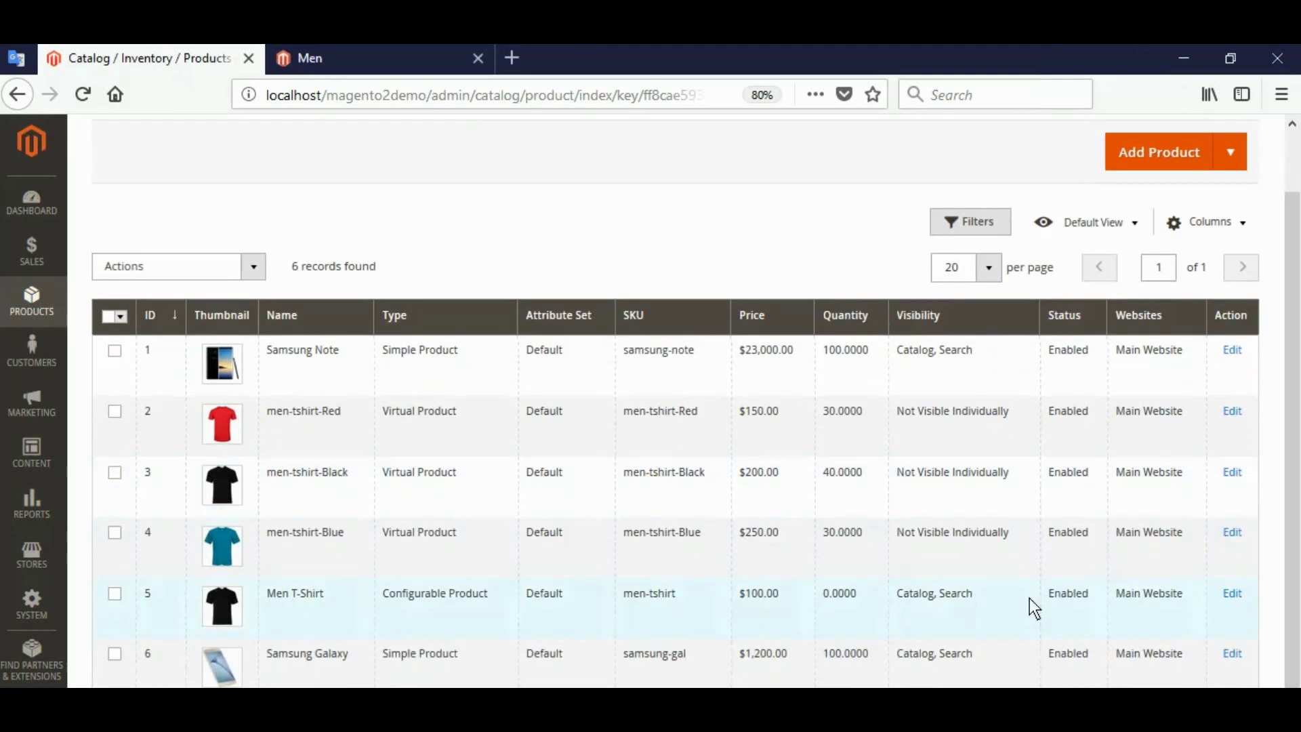
- Open the Men T-Shirt configurable product from the catalog for editing
left_click(1233, 594)
left_click(393, 57)
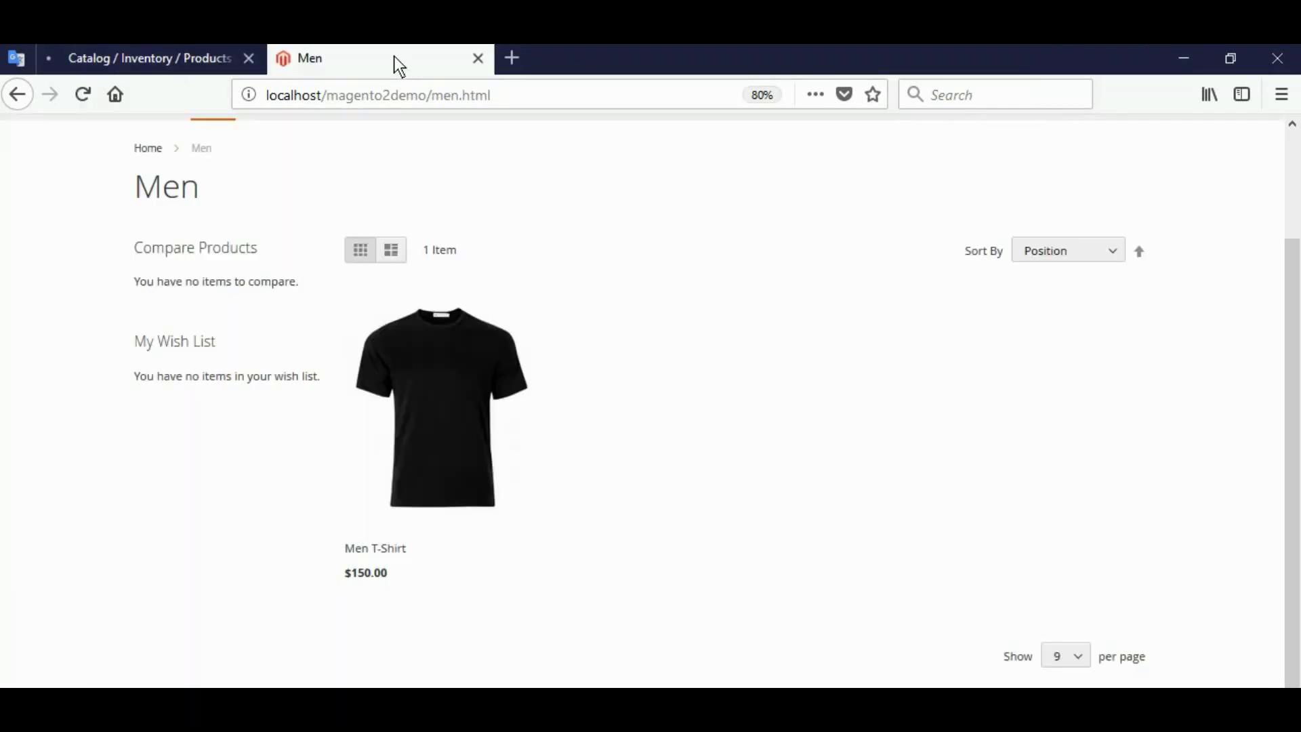
left_click(183, 64)
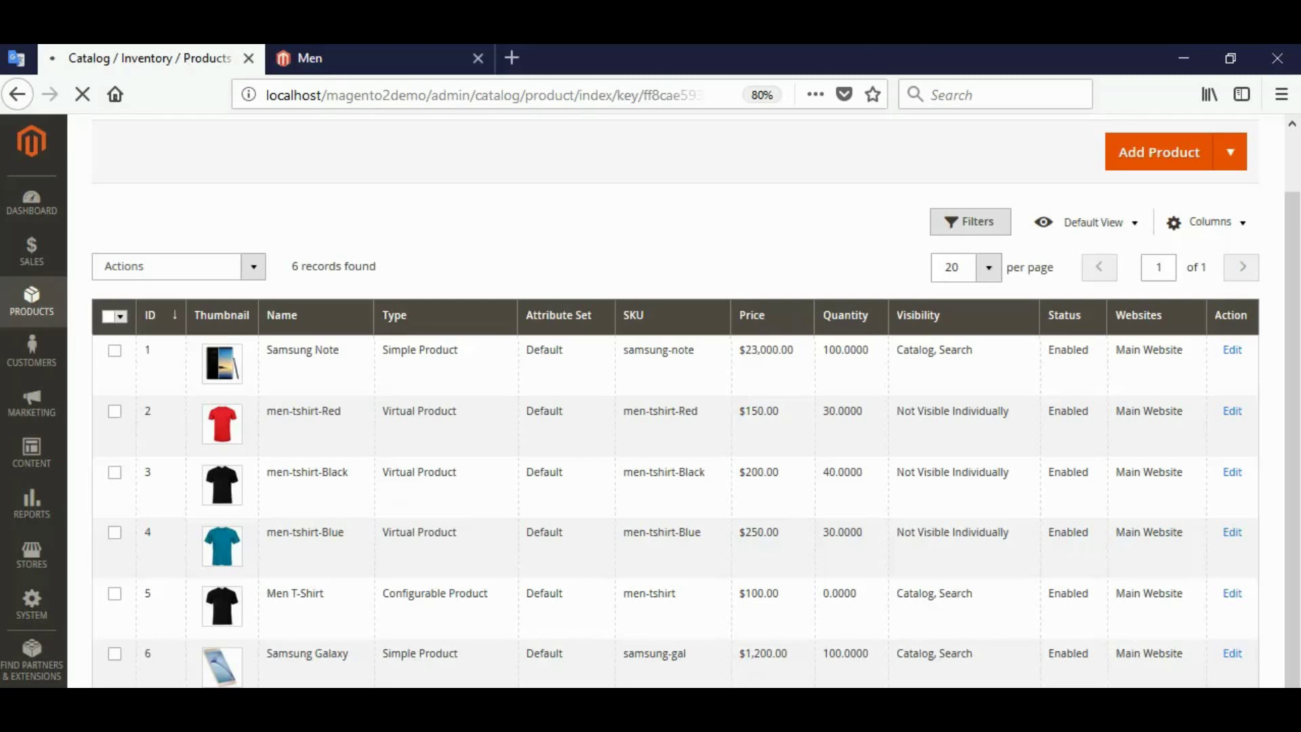
left_click(1096, 27)
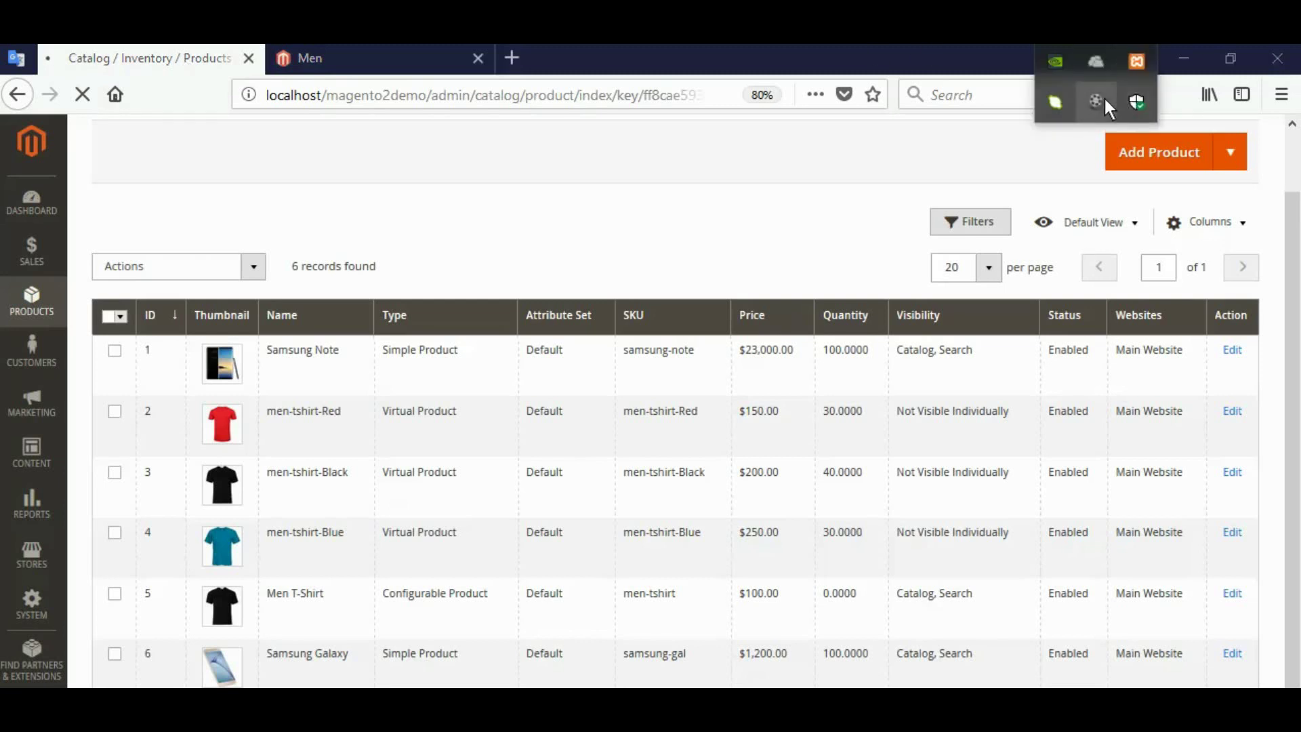
left_click(1041, 603)
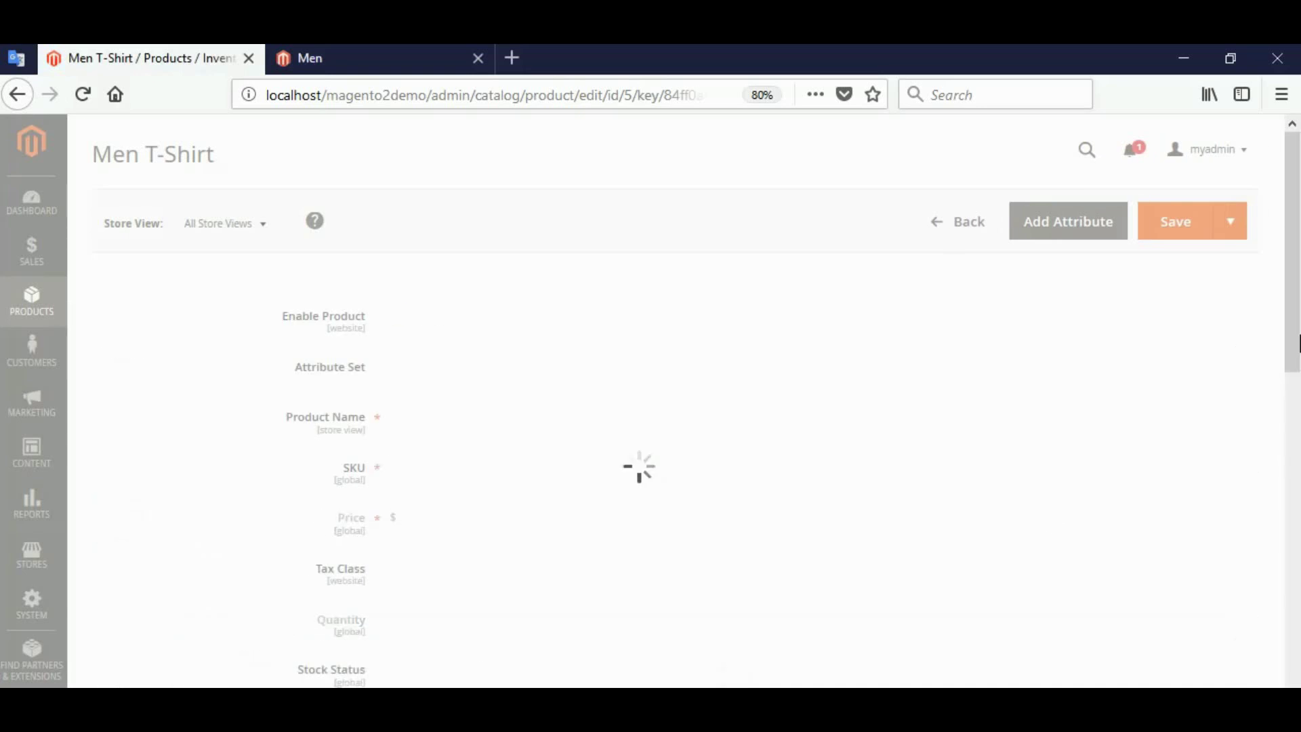
scroll(1293, 369, "down", 3)
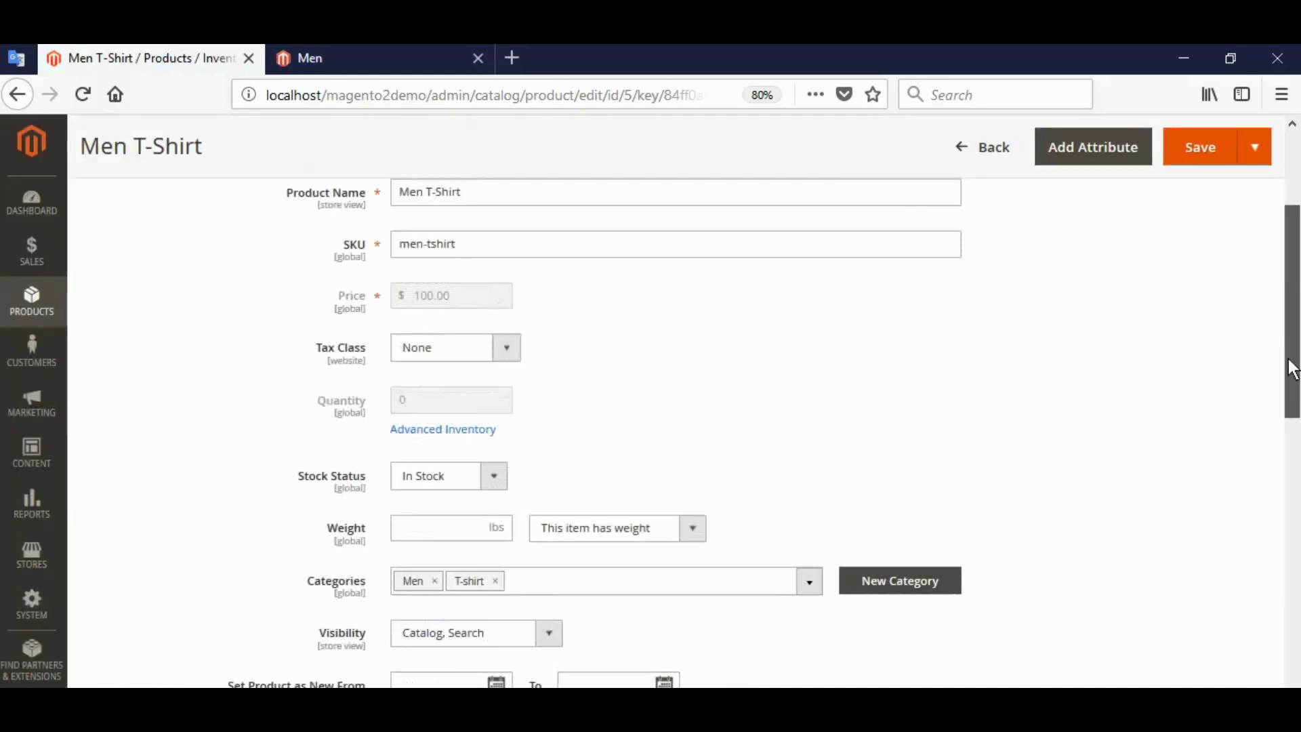
scroll(1293, 369, "down", 1)
scroll(1293, 369, "up", 6)
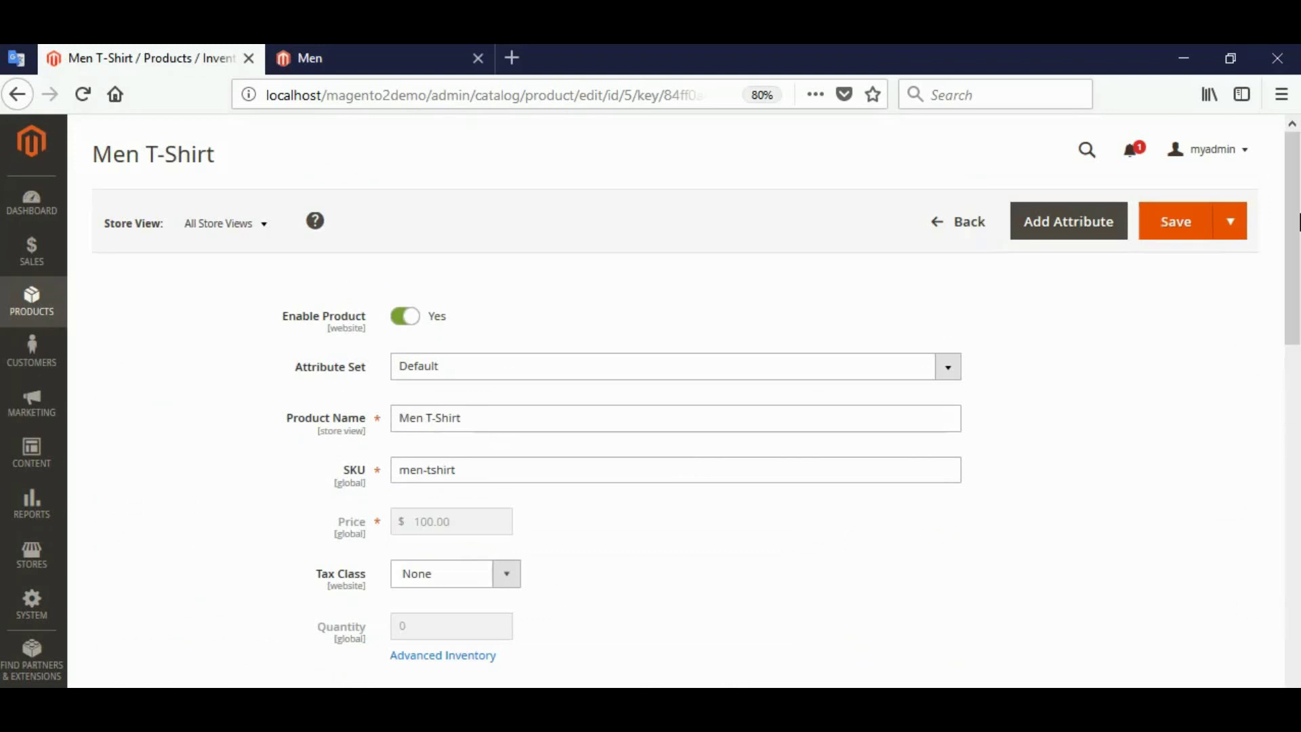
- Switch the Men T-Shirt product's editing scope to the French store view and accept the scope change
left_click(242, 223)
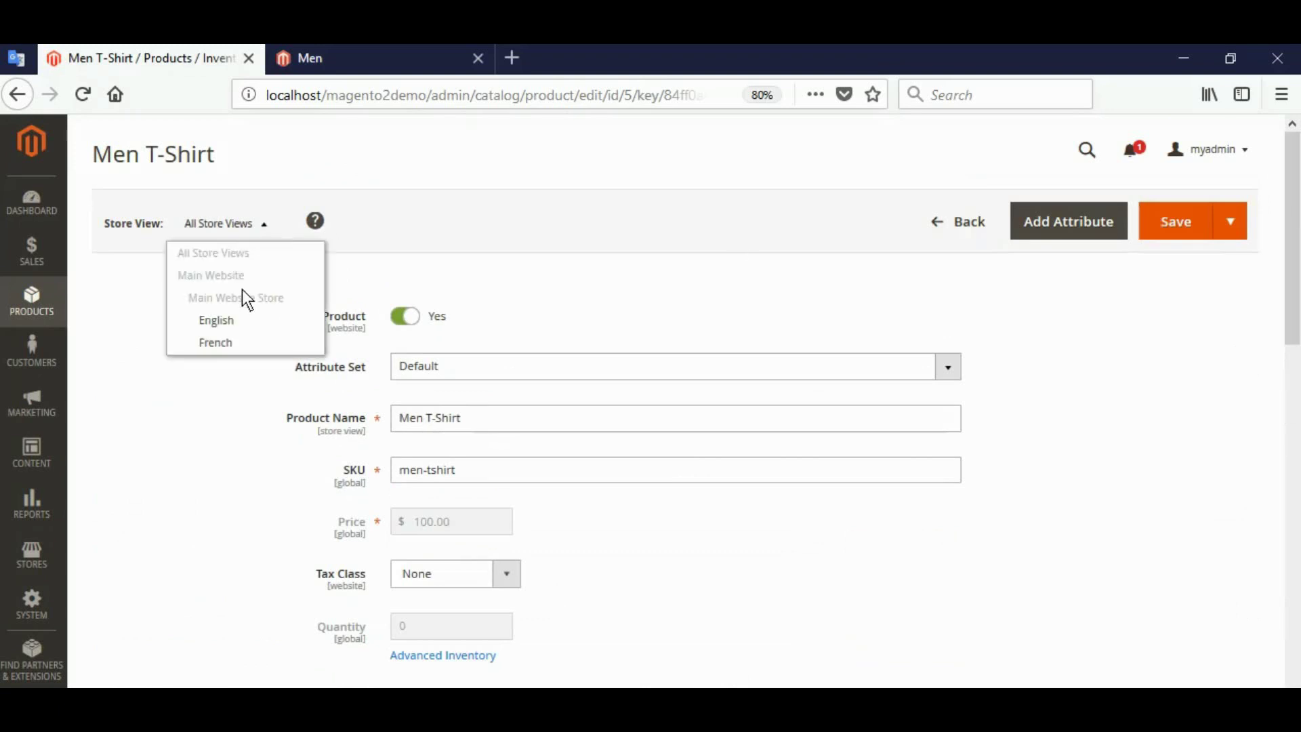
left_click(225, 344)
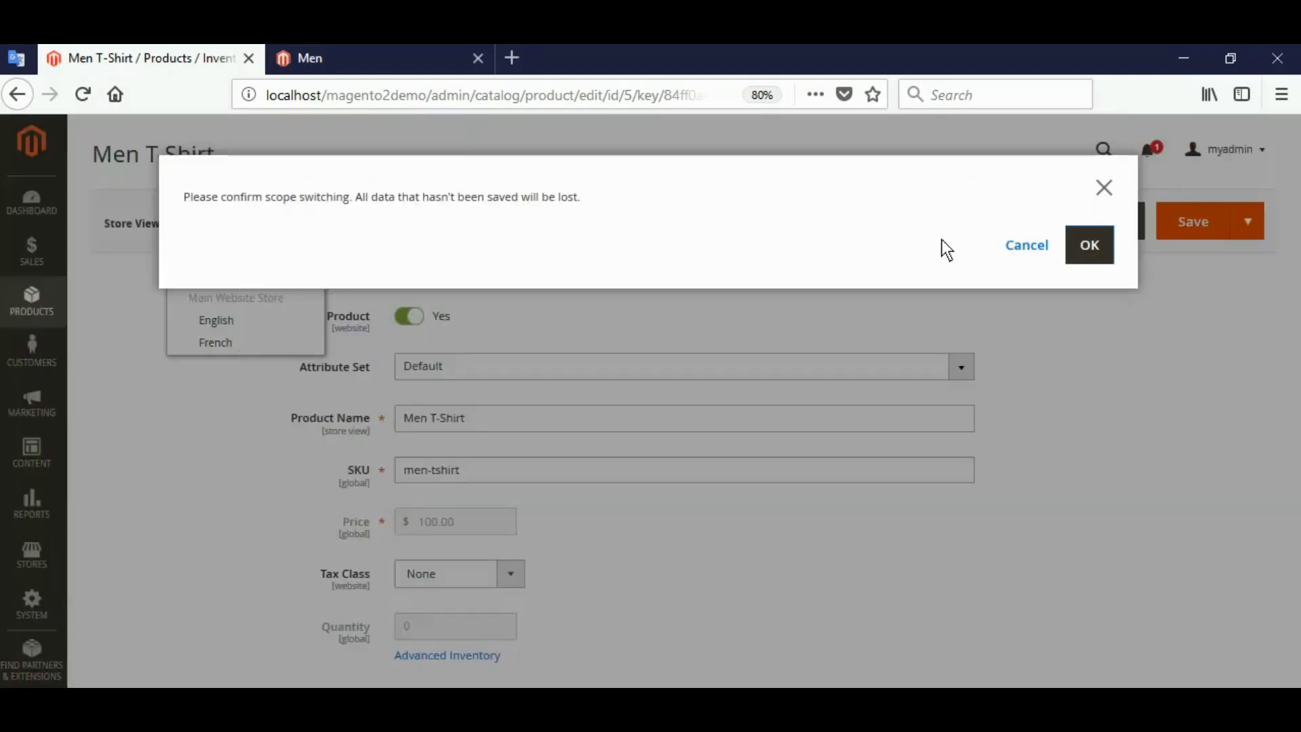
left_click(1092, 252)
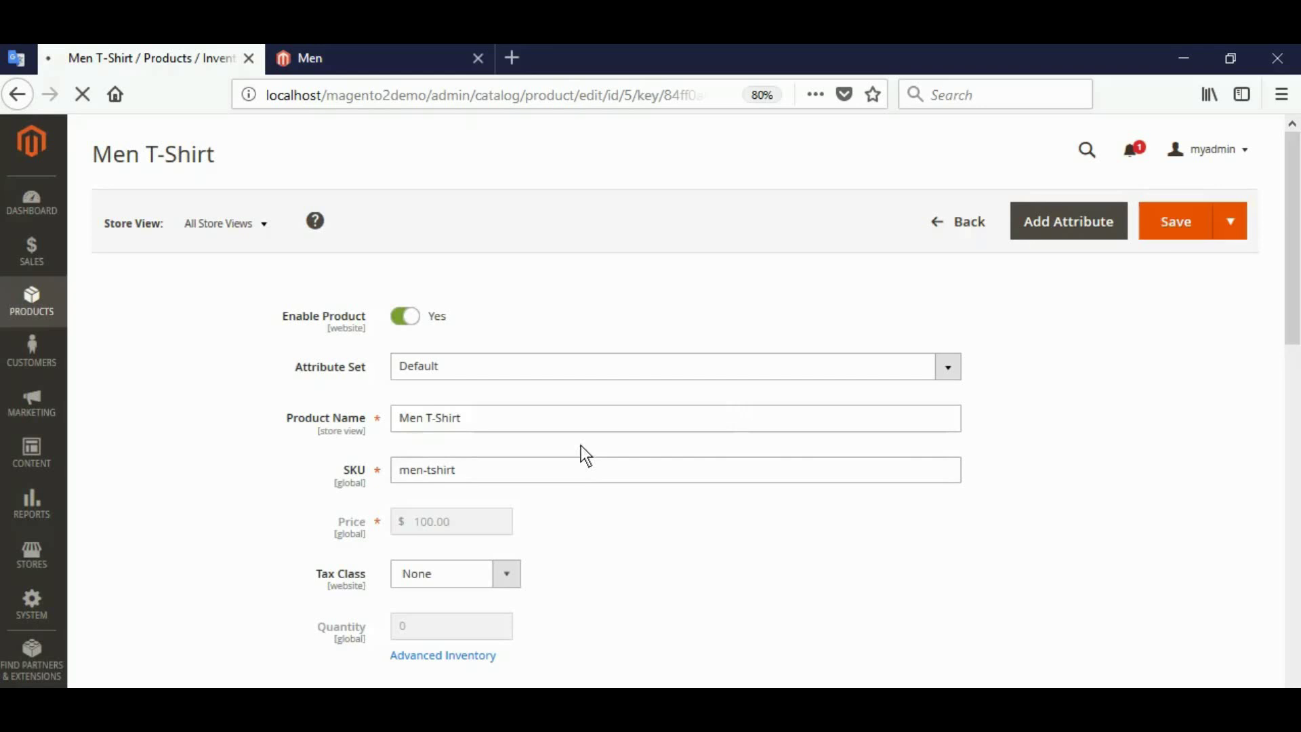
- Translate the product name "Men T-Shirt" from English to French in Google Translate and copy the translation
triple_click(574, 426)
key("ctrl+c")
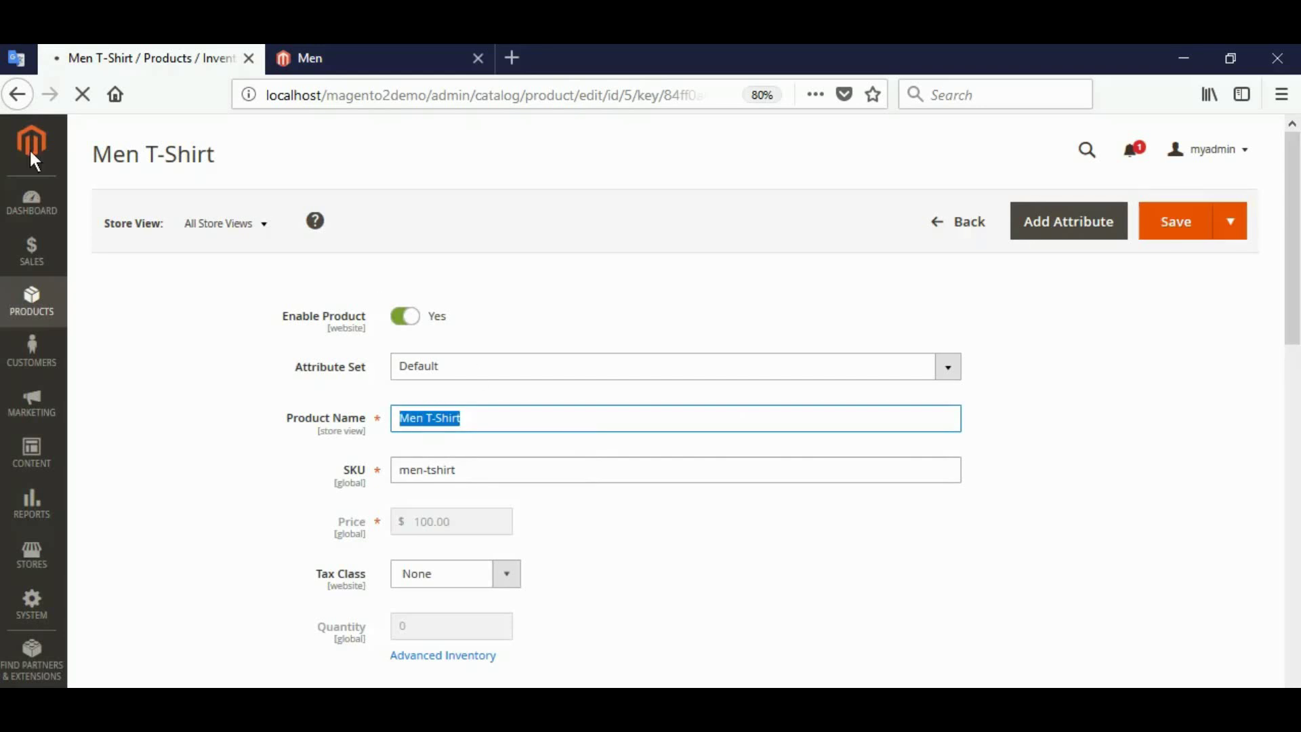
left_click(17, 59)
key("ctrl+a")
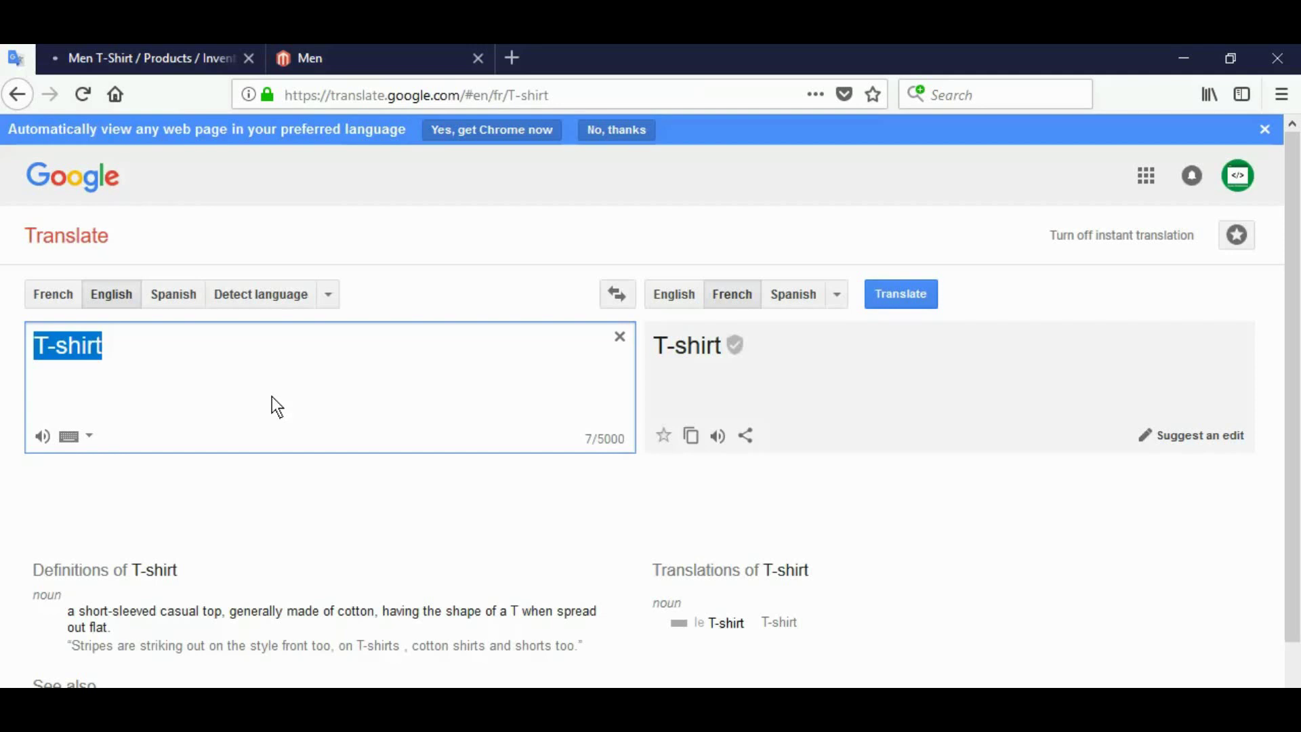
key("ctrl+v")
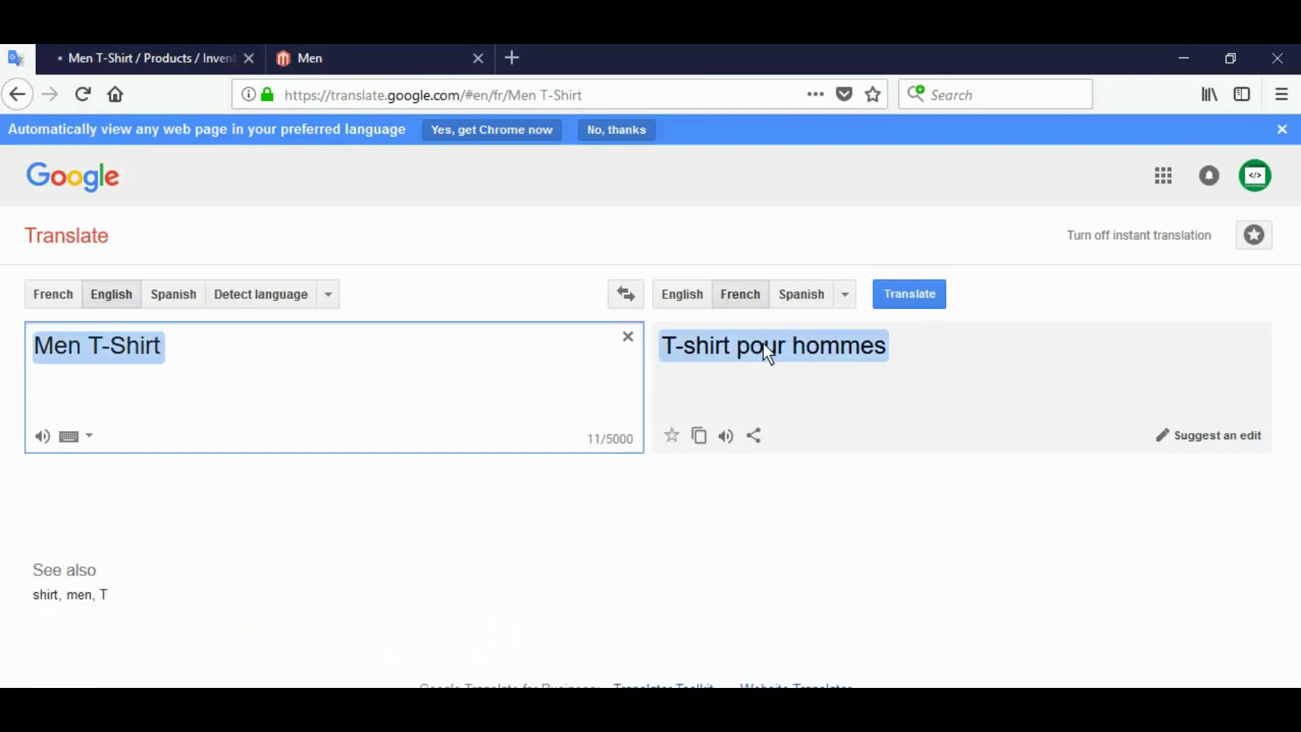
left_click(859, 348)
left_click_drag(859, 348, 678, 336)
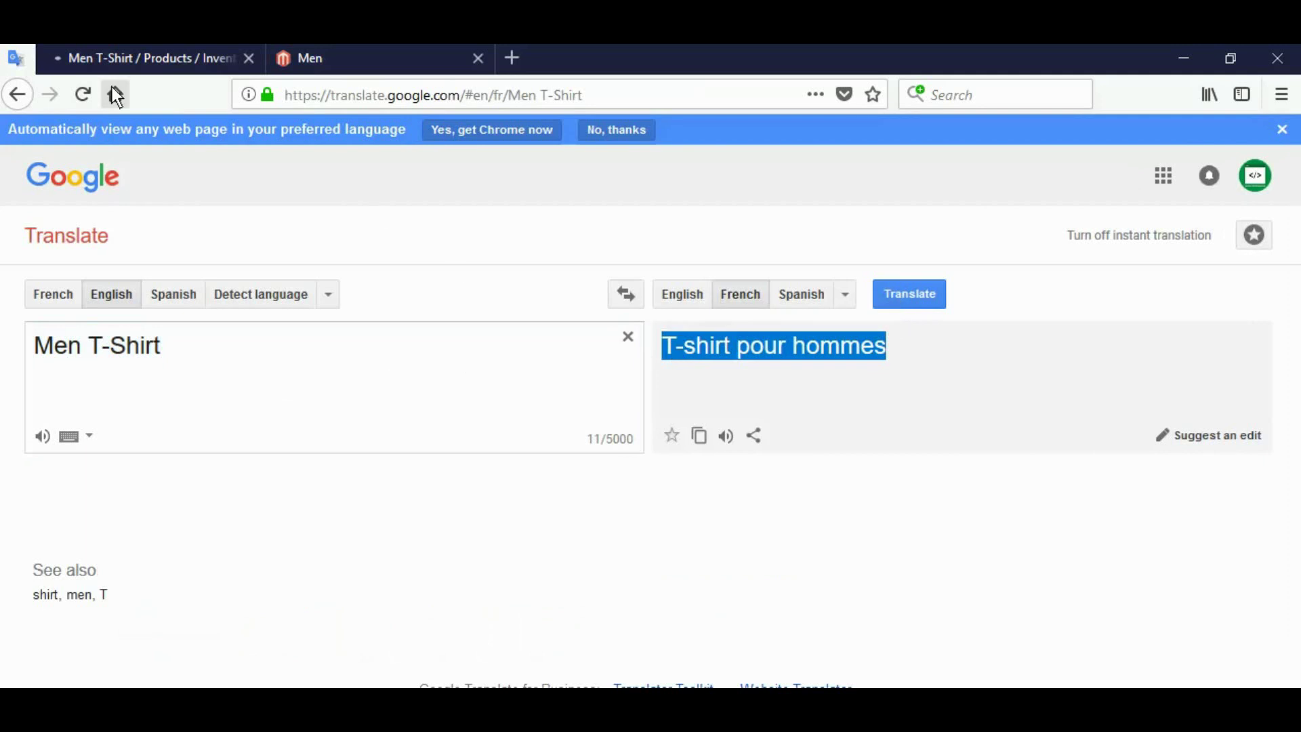
- Back in the Magento admin, override the default product name with "T-shirt pour hommes" for the French store view
left_click(103, 63)
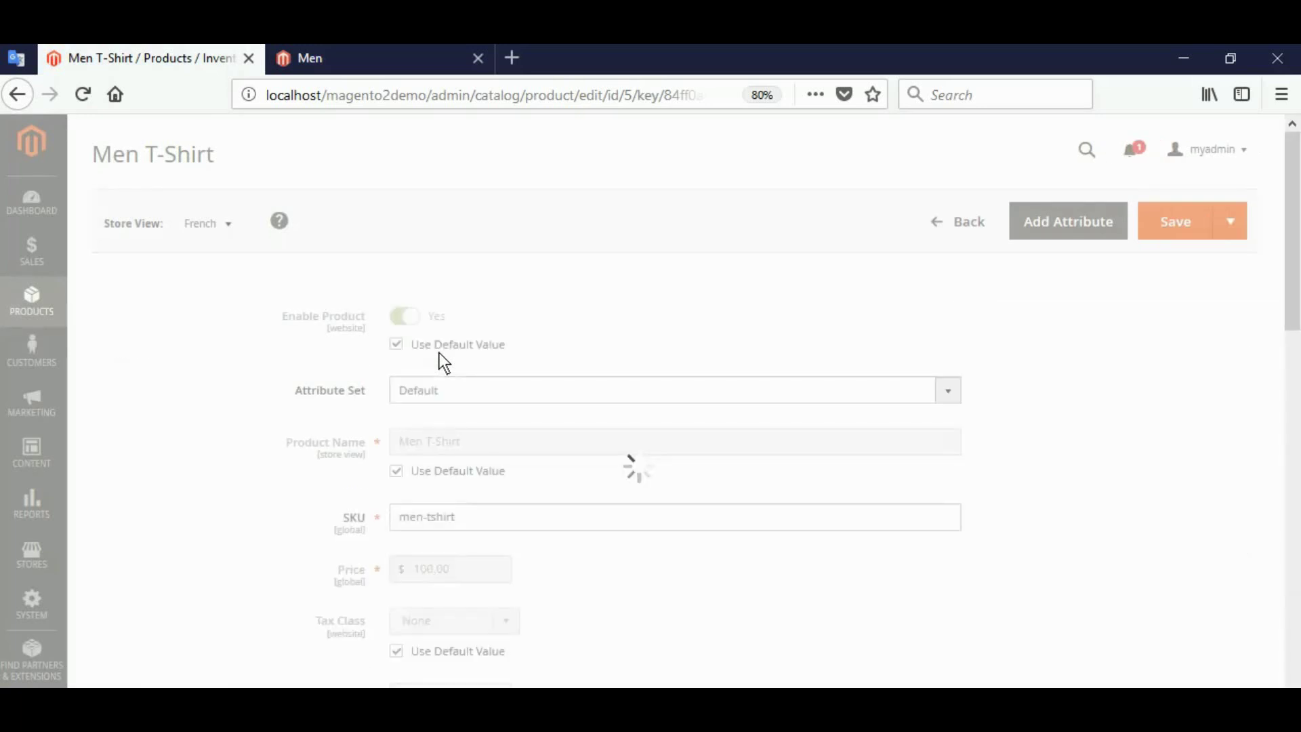
left_click(428, 470)
triple_click(481, 445)
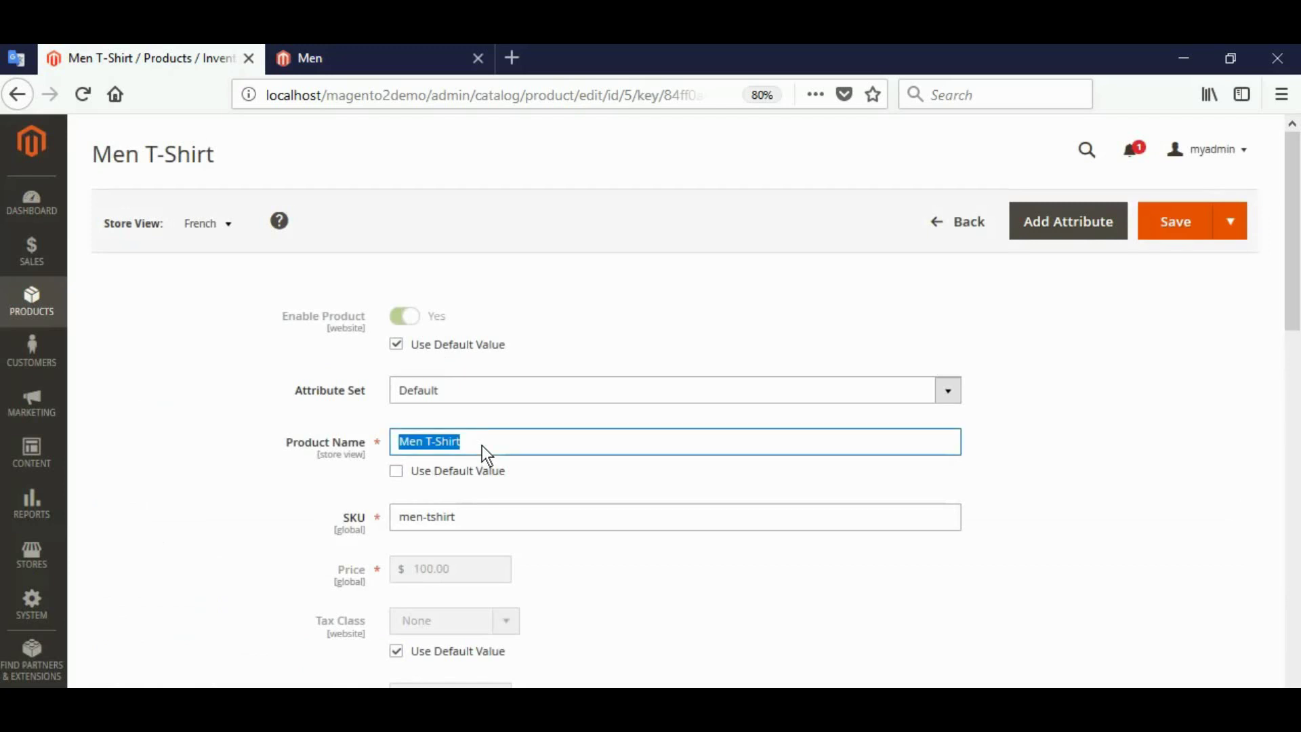
type("T-shirt pour hommes")
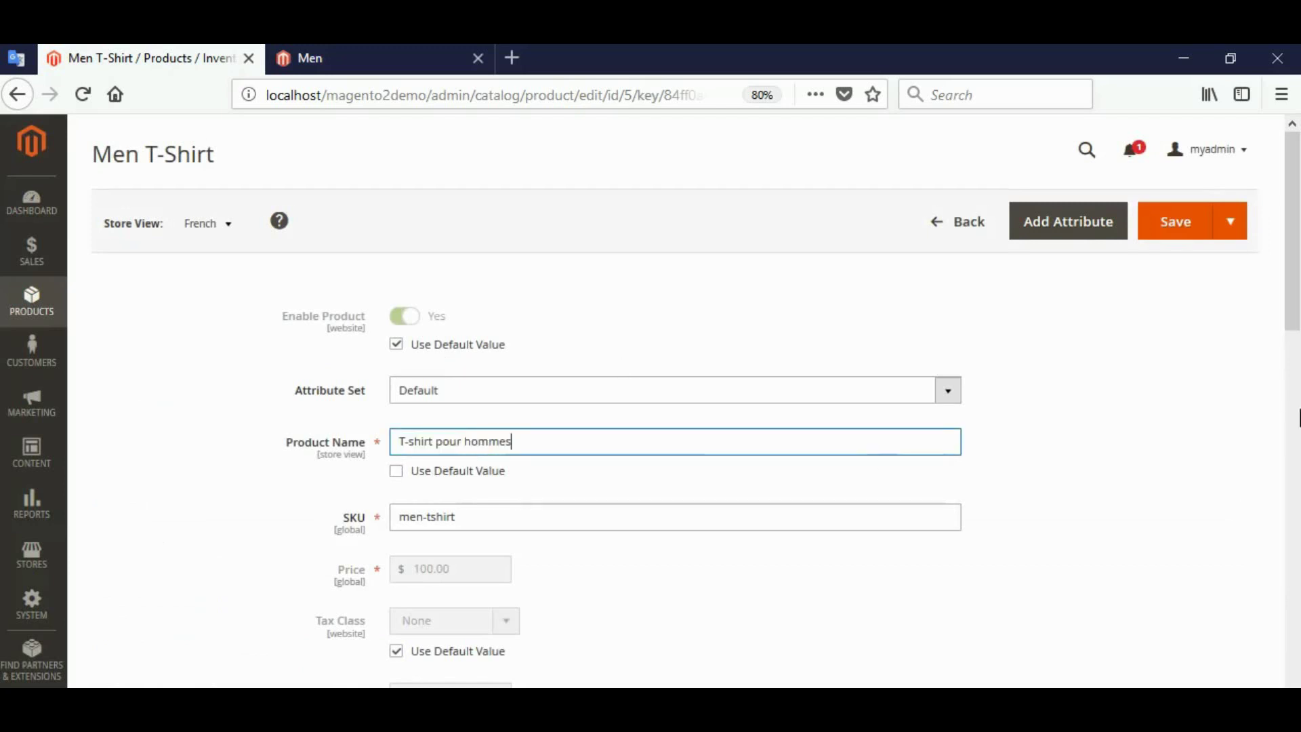
- In the product's Search Engine Optimization settings, override the default URL key for the French view with "hommes-t-shirt"
scroll(1278, 450, "down", 15)
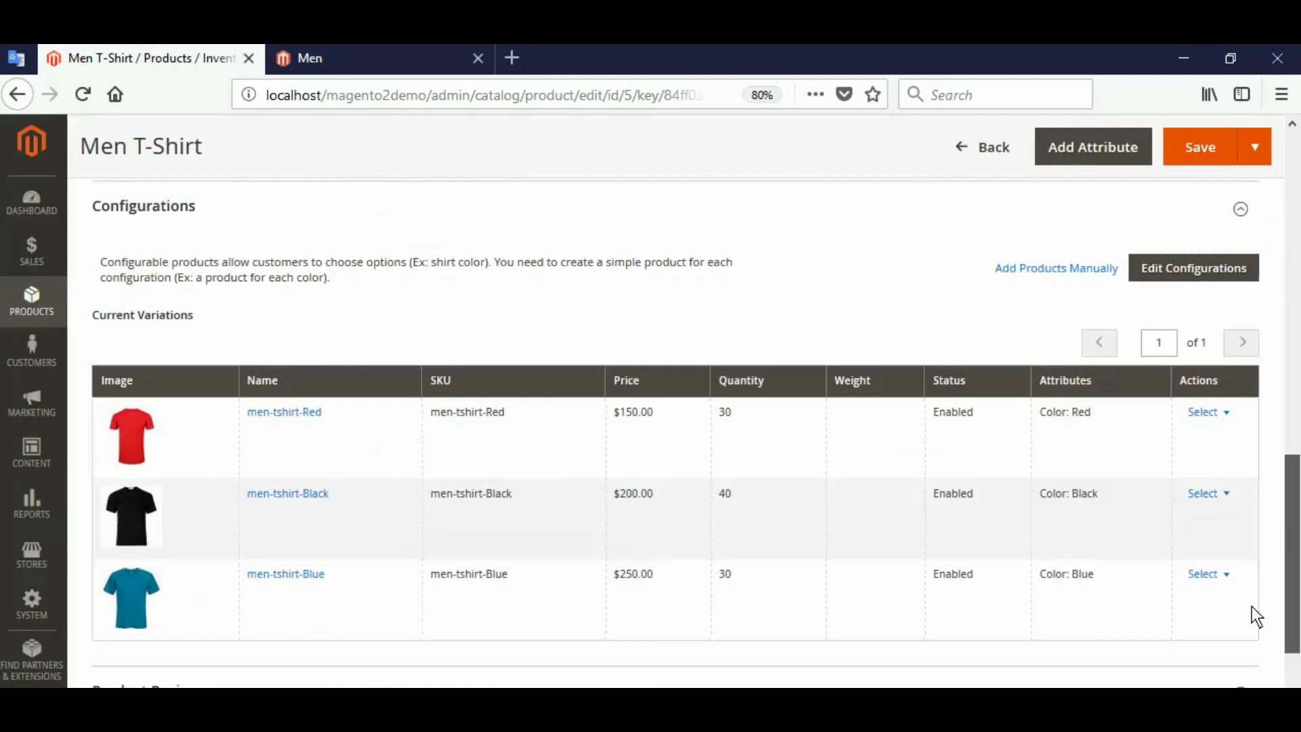
scroll(1250, 606, "down", 7)
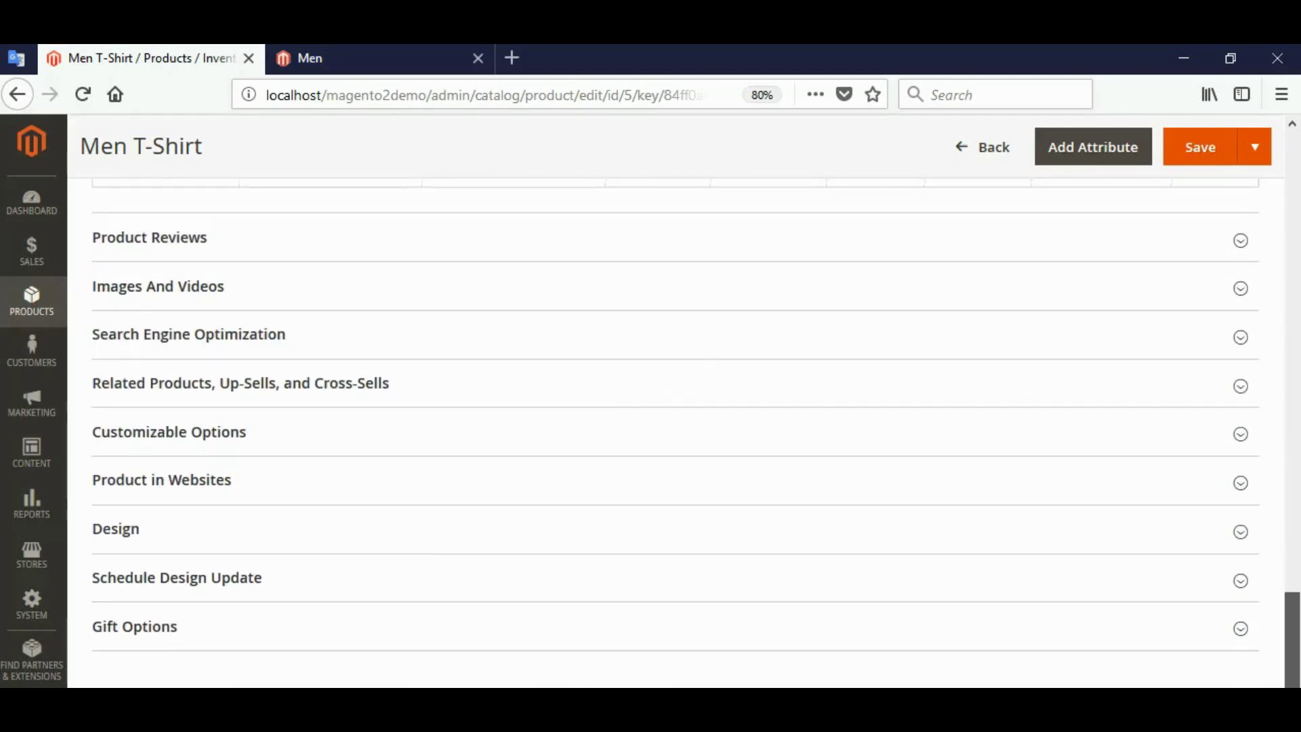
scroll(676, 420, "up", 1)
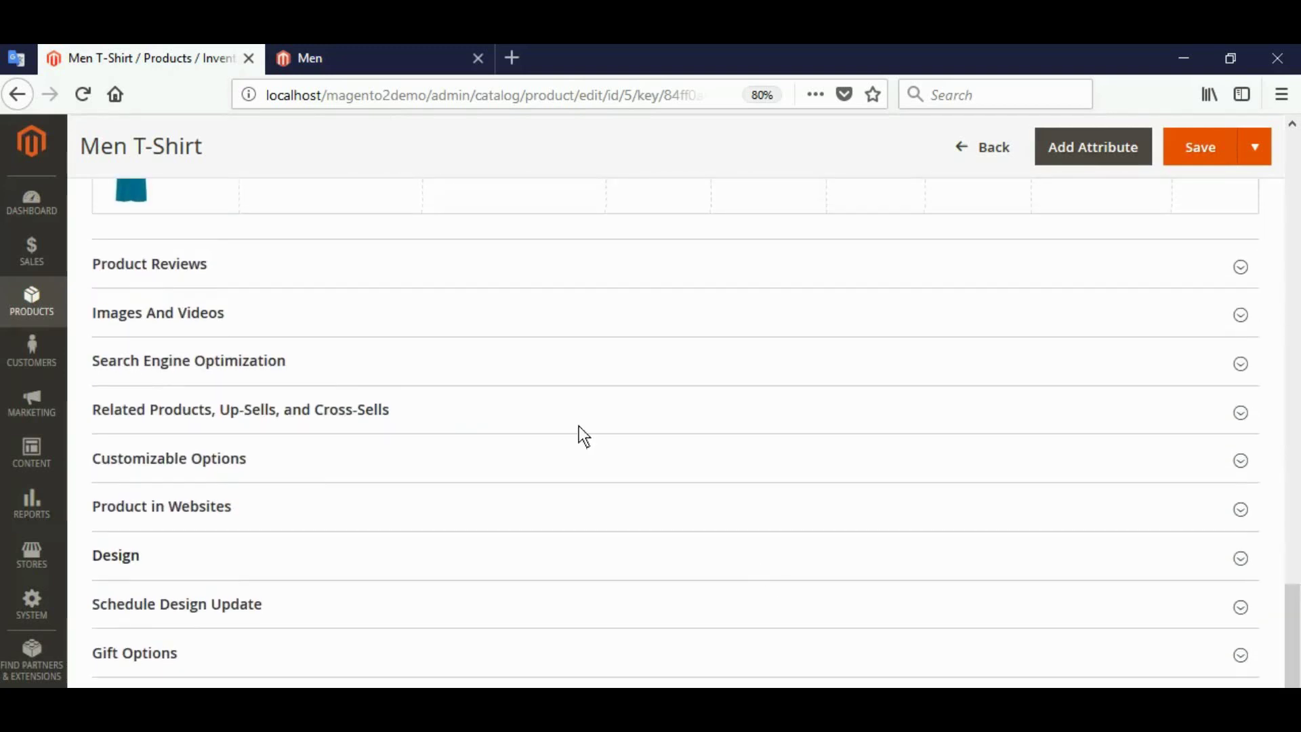
left_click(531, 375)
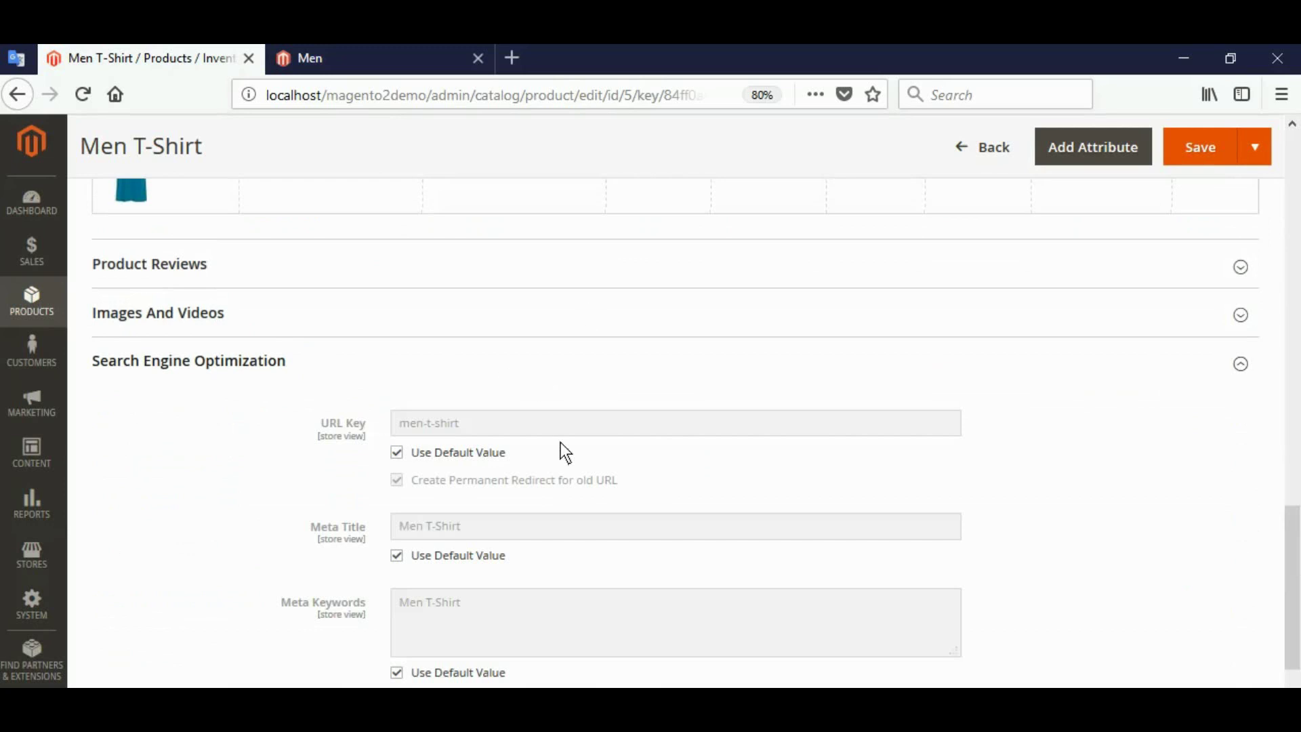
left_click(483, 451)
triple_click(488, 421)
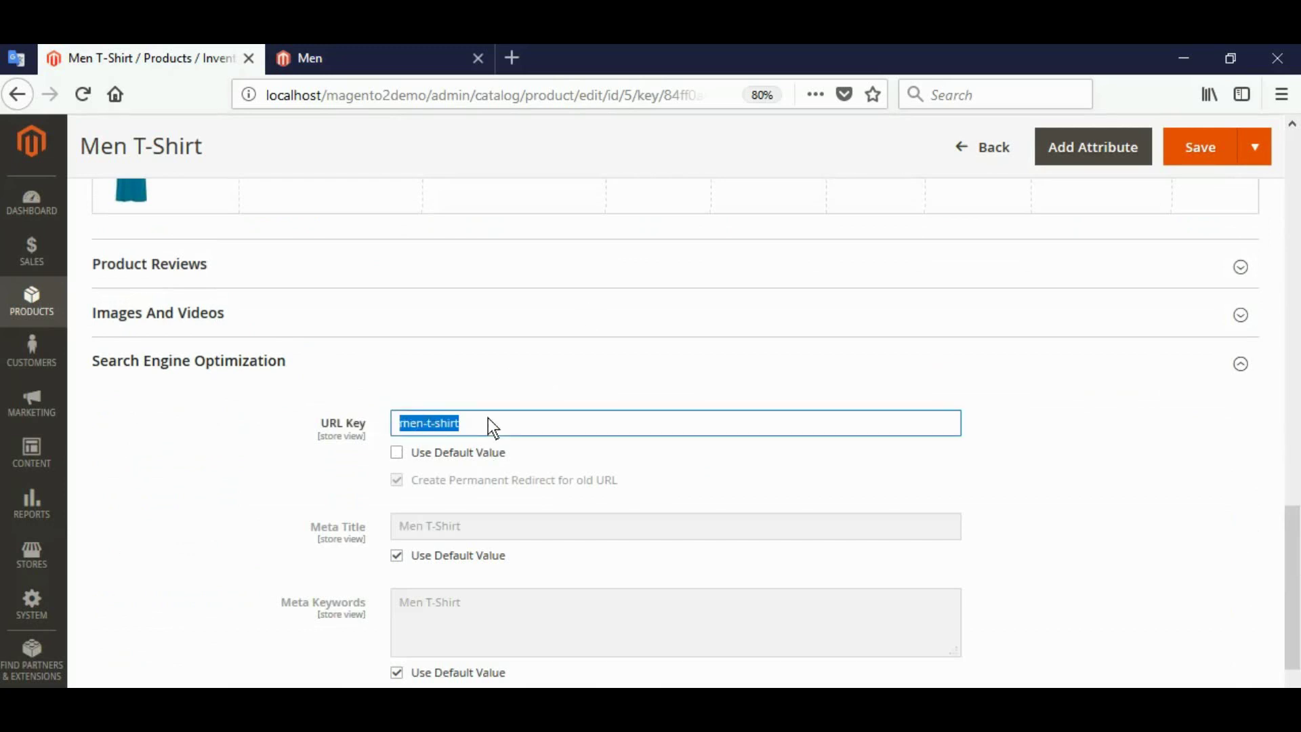
type("T-shirt pour hommes")
key("ctrl+z")
key("Home")
key("shift+Right")
key("shift+Right")
key("shift+Right")
type("hommes")
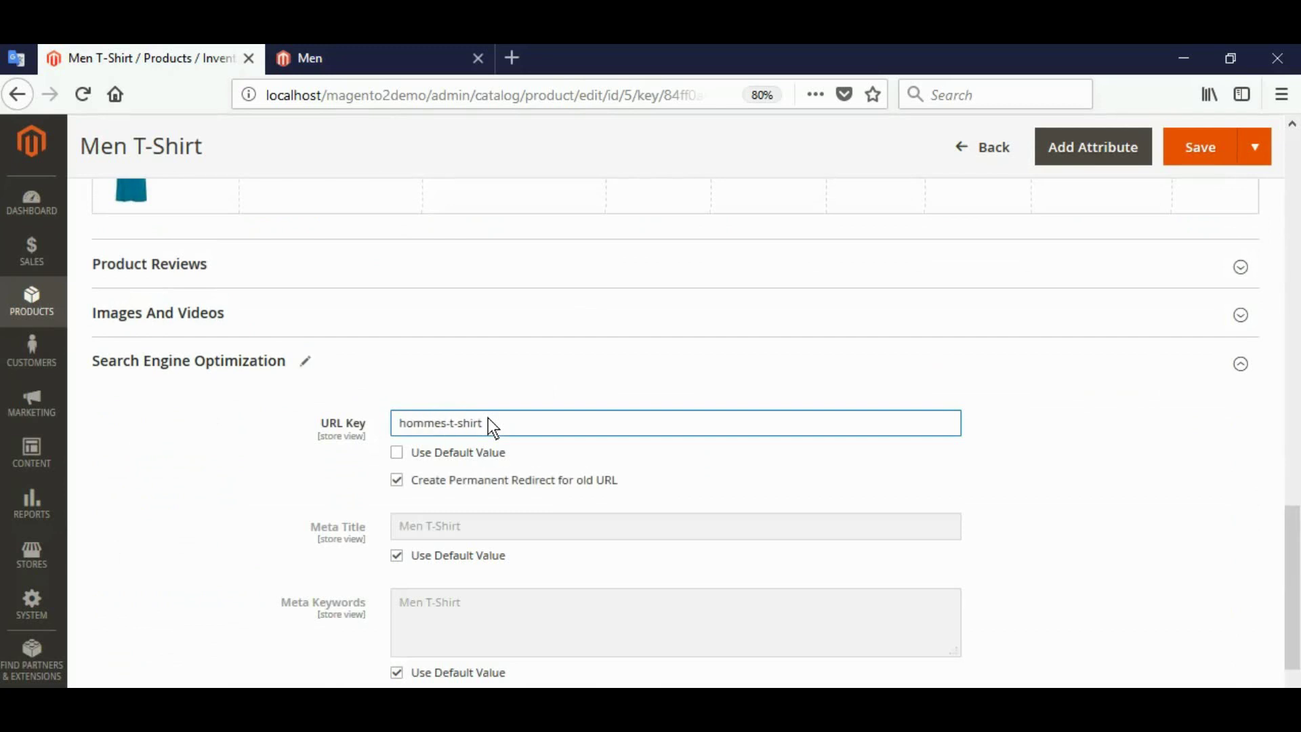
- Save the product's French store view changes
left_click(23, 59)
left_click(144, 61)
left_click(1199, 150)
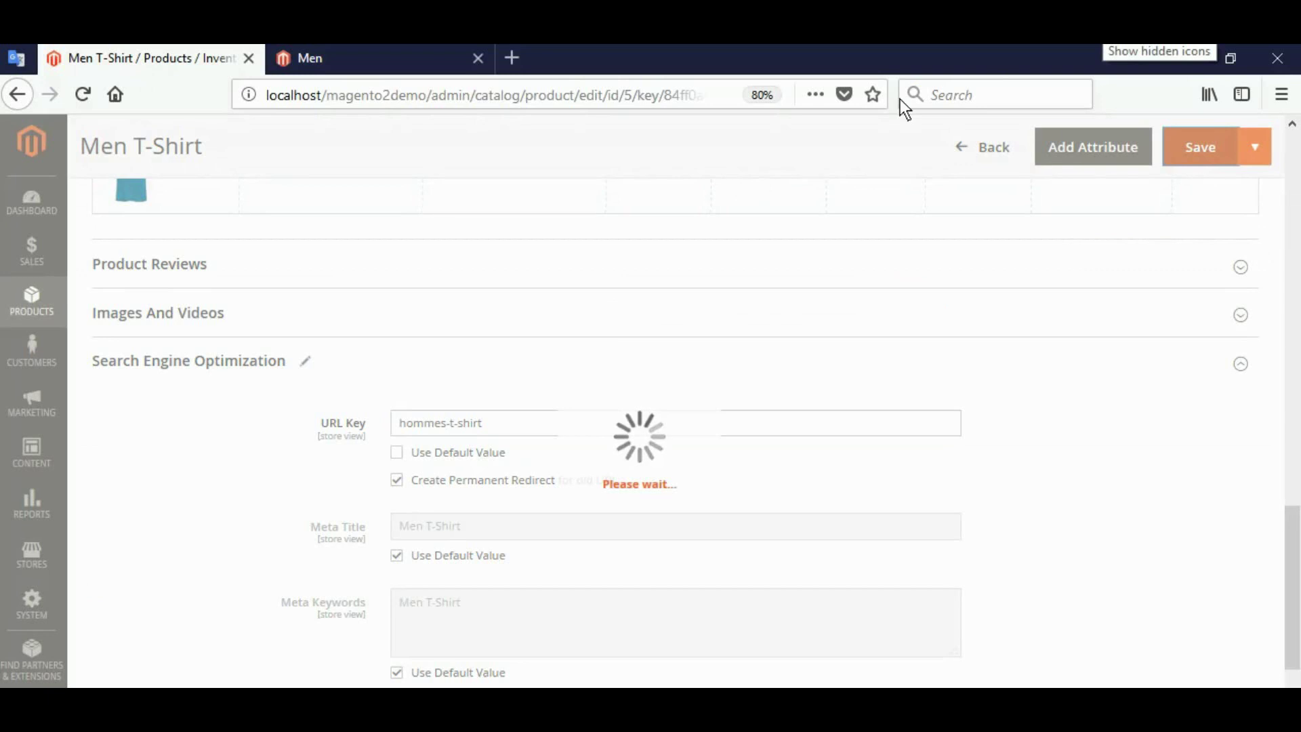
- Examine the product on the storefront's Men page and check the product save in the admin
left_click(387, 60)
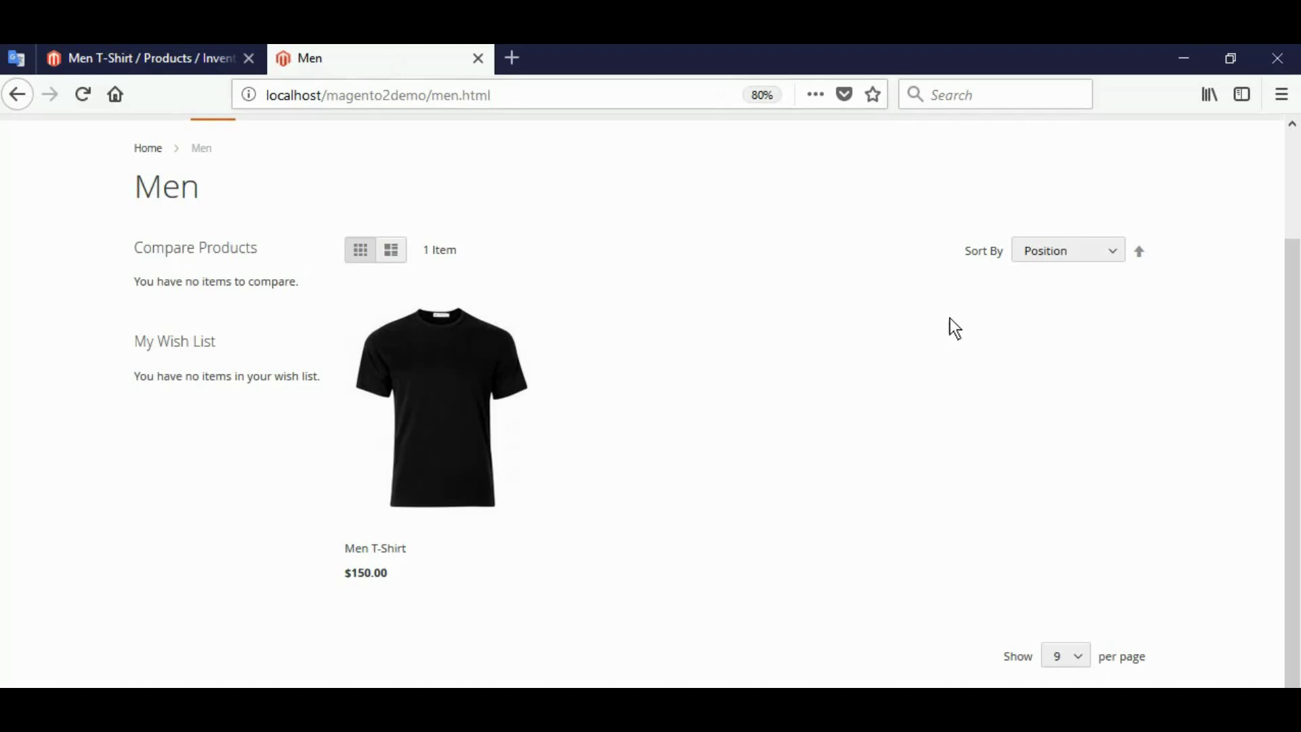
left_click(1296, 209)
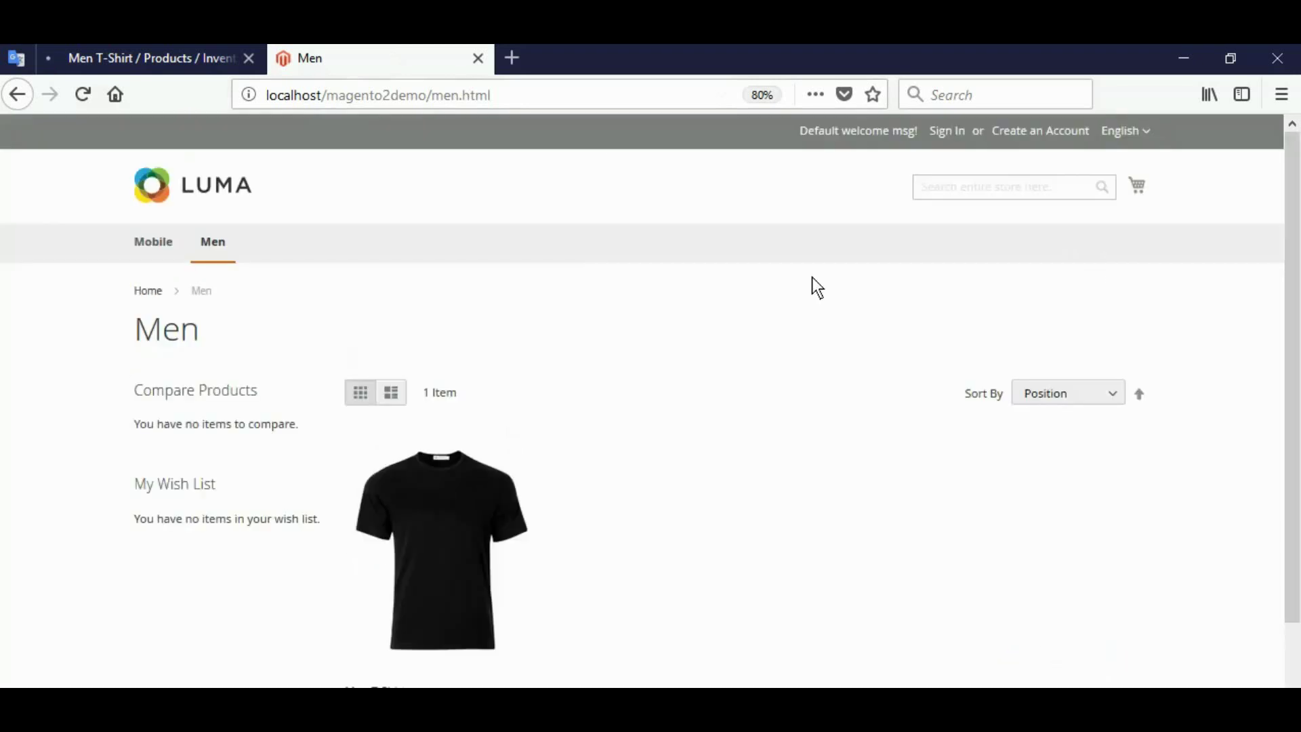
left_click(576, 93)
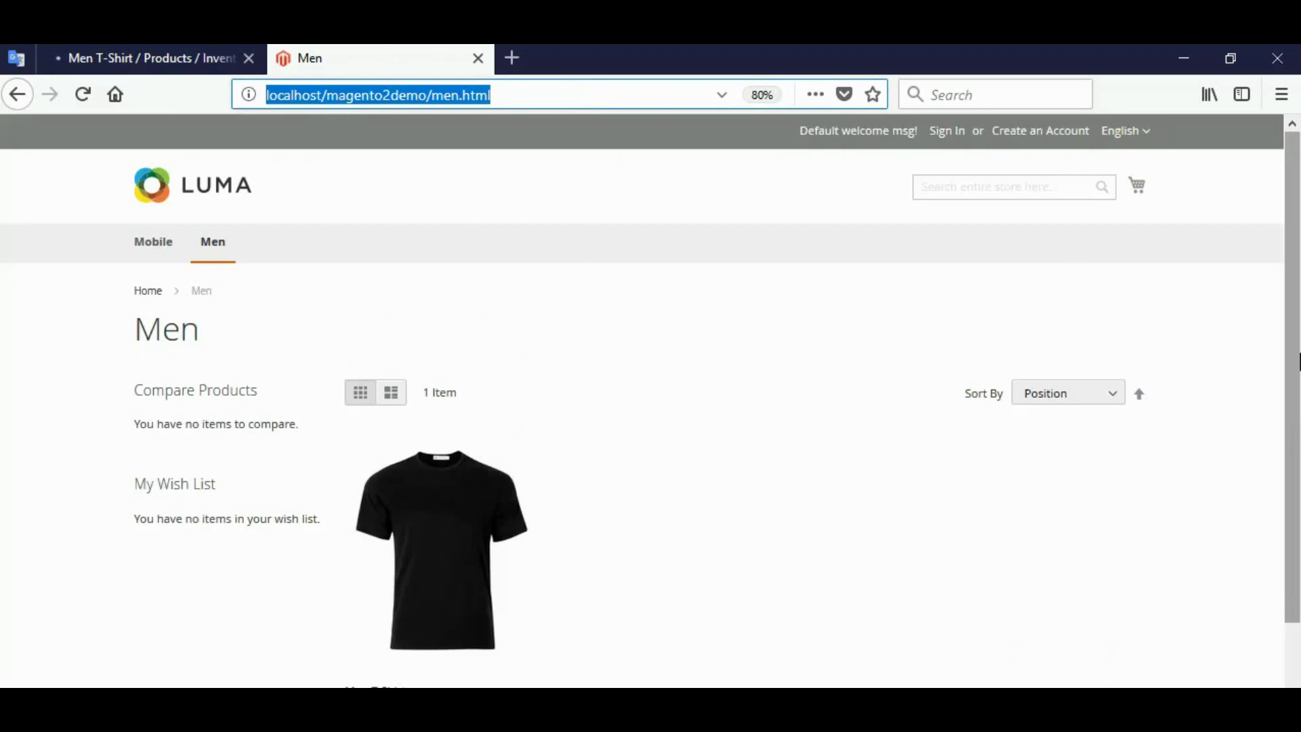
left_click_drag(1295, 334, 1294, 402)
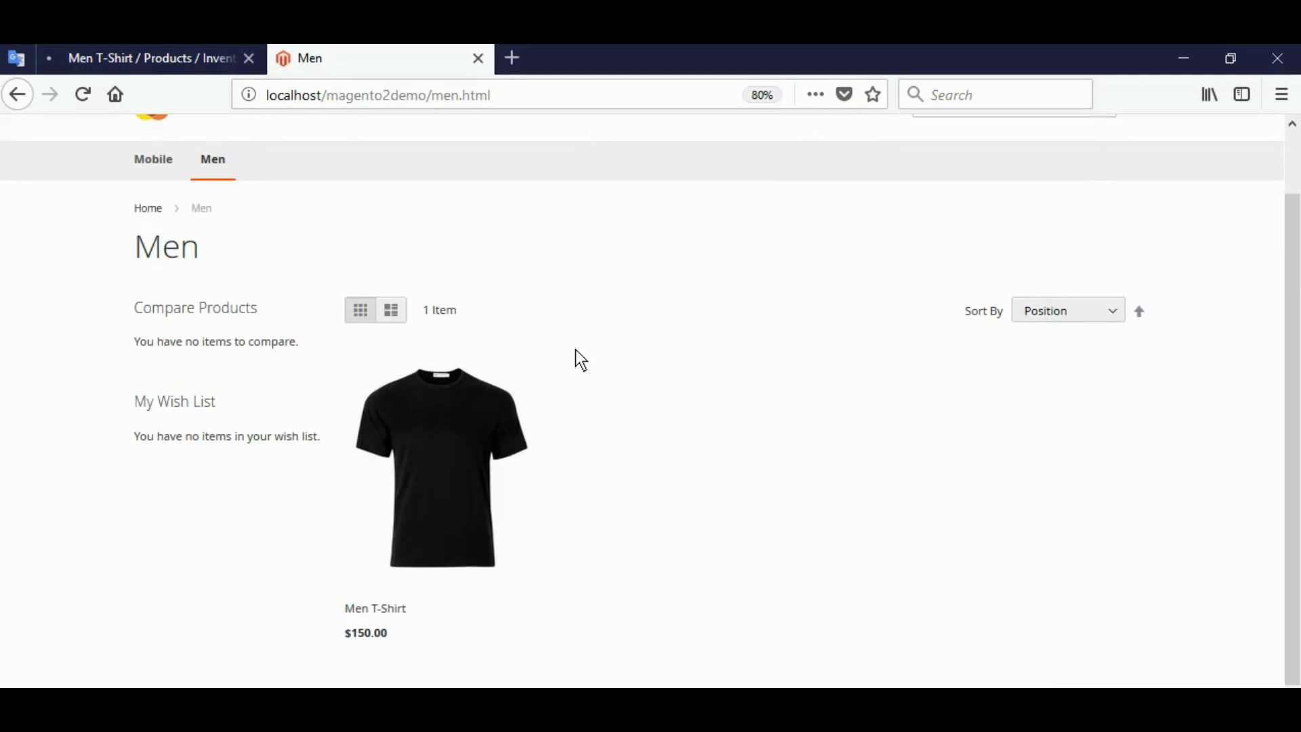
left_click(145, 58)
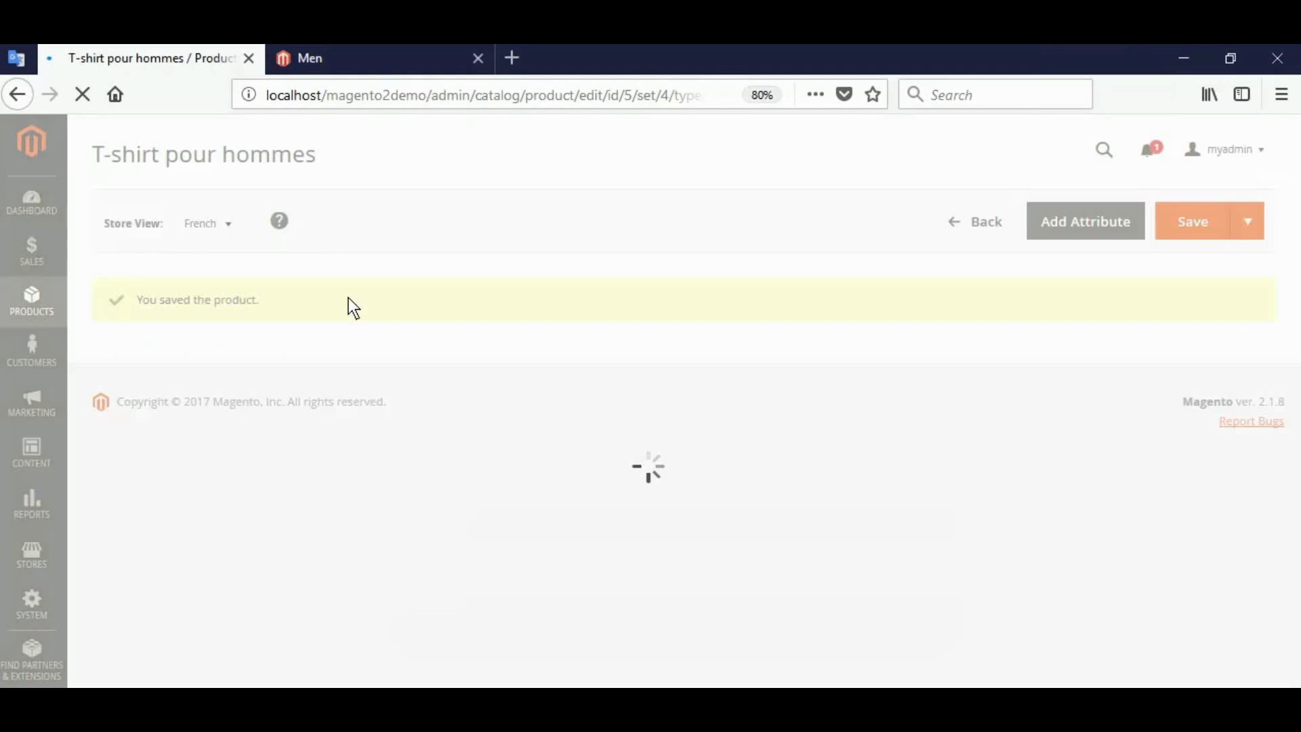
- Reload the storefront's Men page and check the T-shirt's name in the English view
left_click(368, 59)
key("F5")
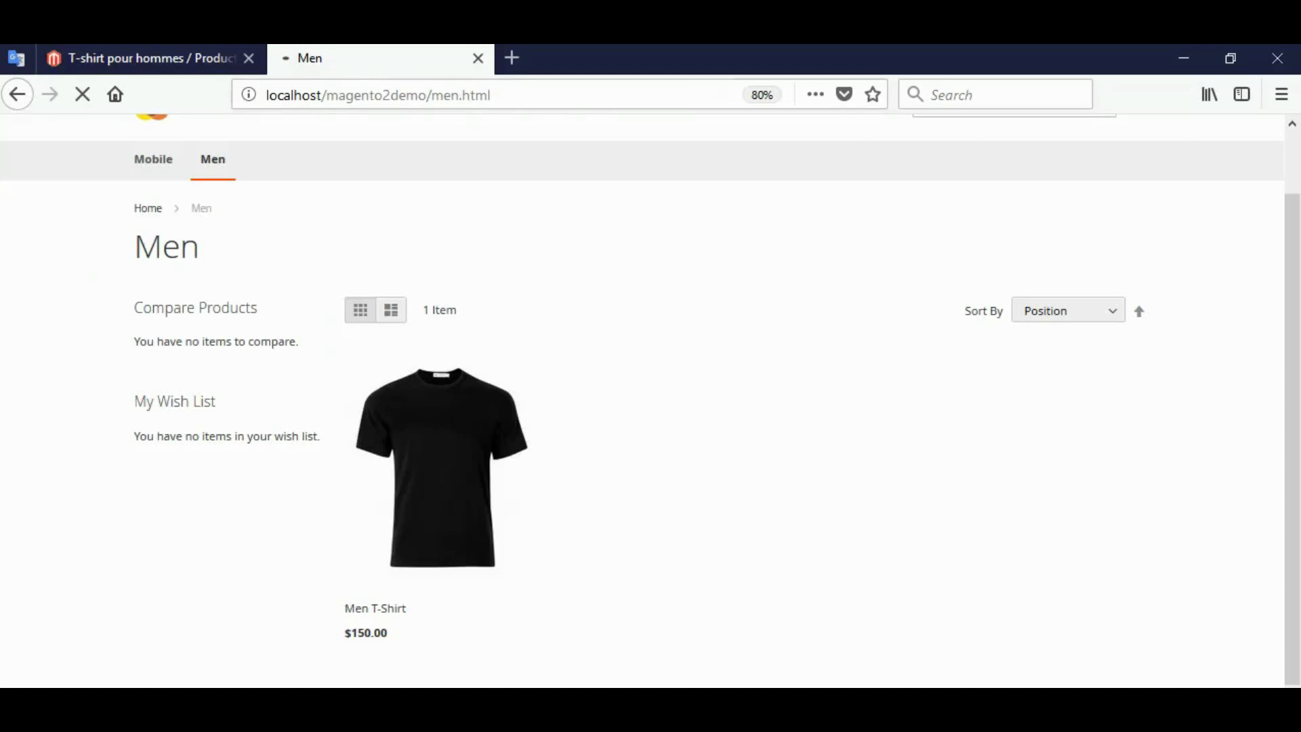
left_click(1096, 21)
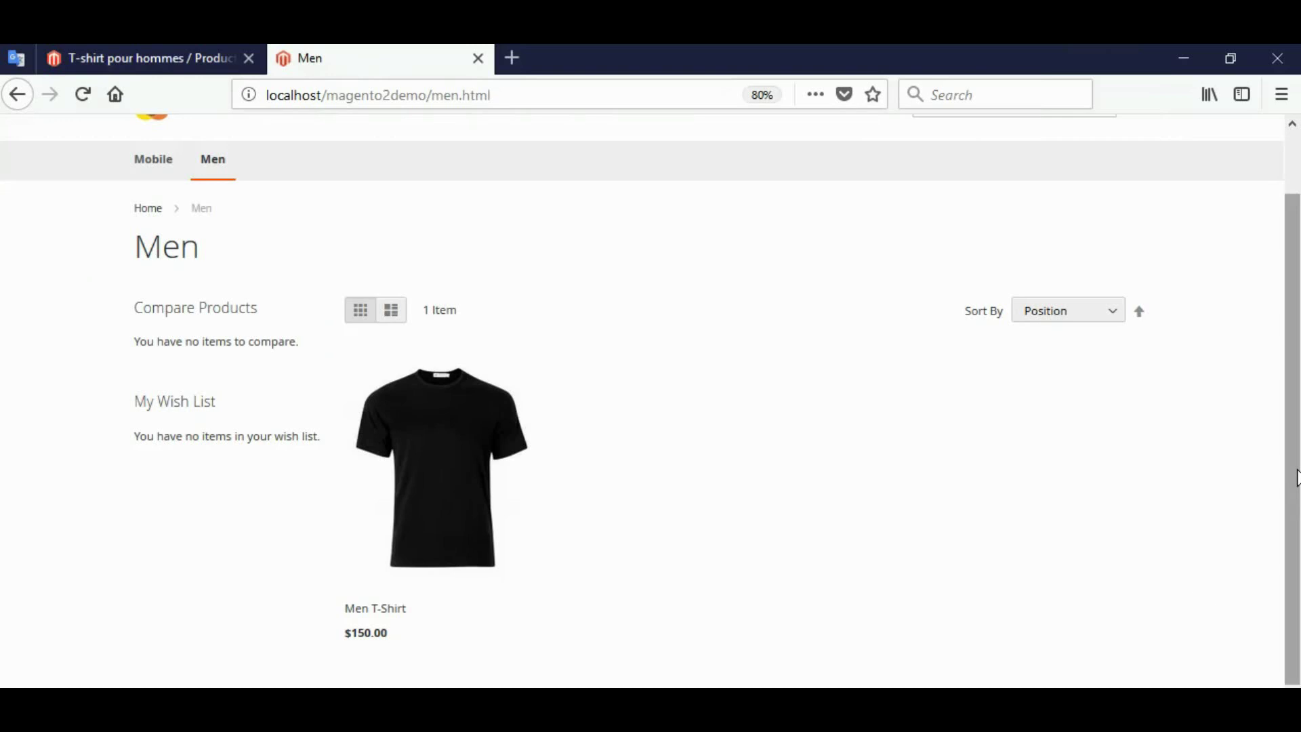
scroll(1289, 458, "up", 2)
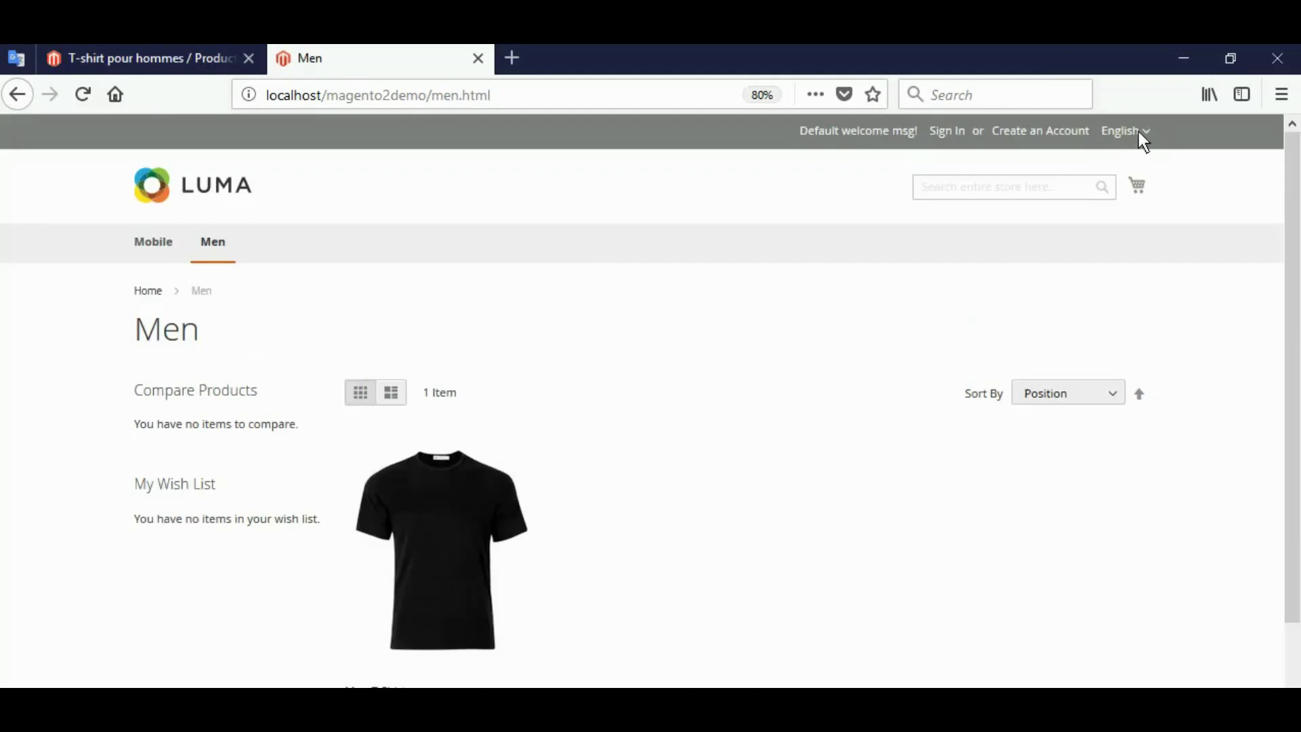
scroll(1292, 284, "down", 2)
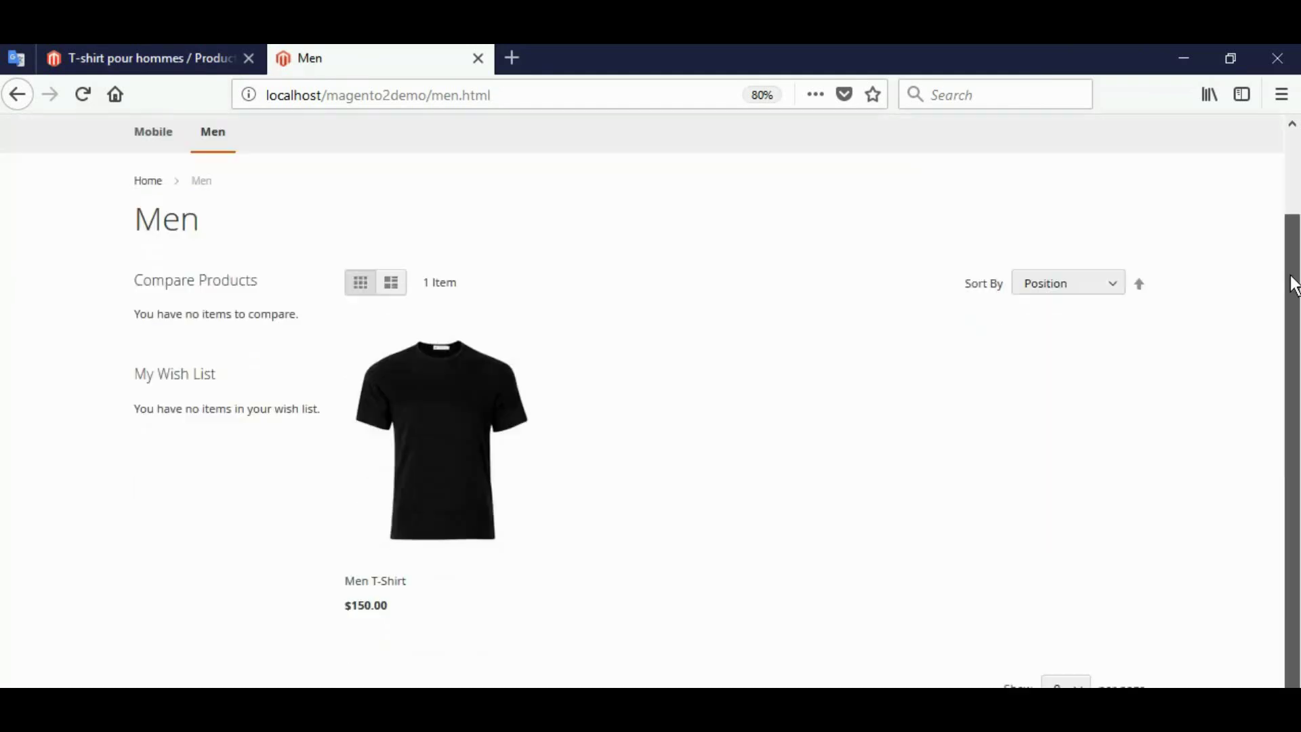
left_click_drag(1294, 284, 1294, 197)
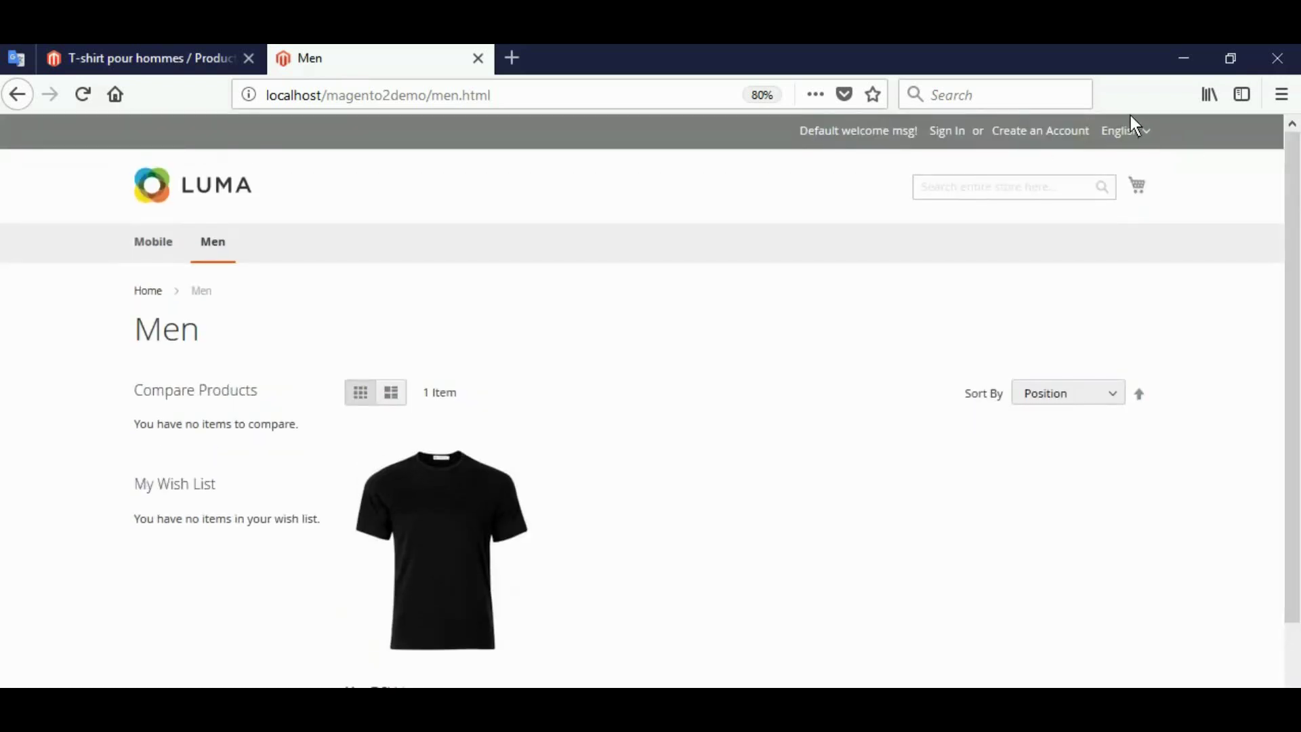
- Switch the storefront to the French view and check the product's name on the men's category page
left_click(1137, 134)
left_click(1138, 159)
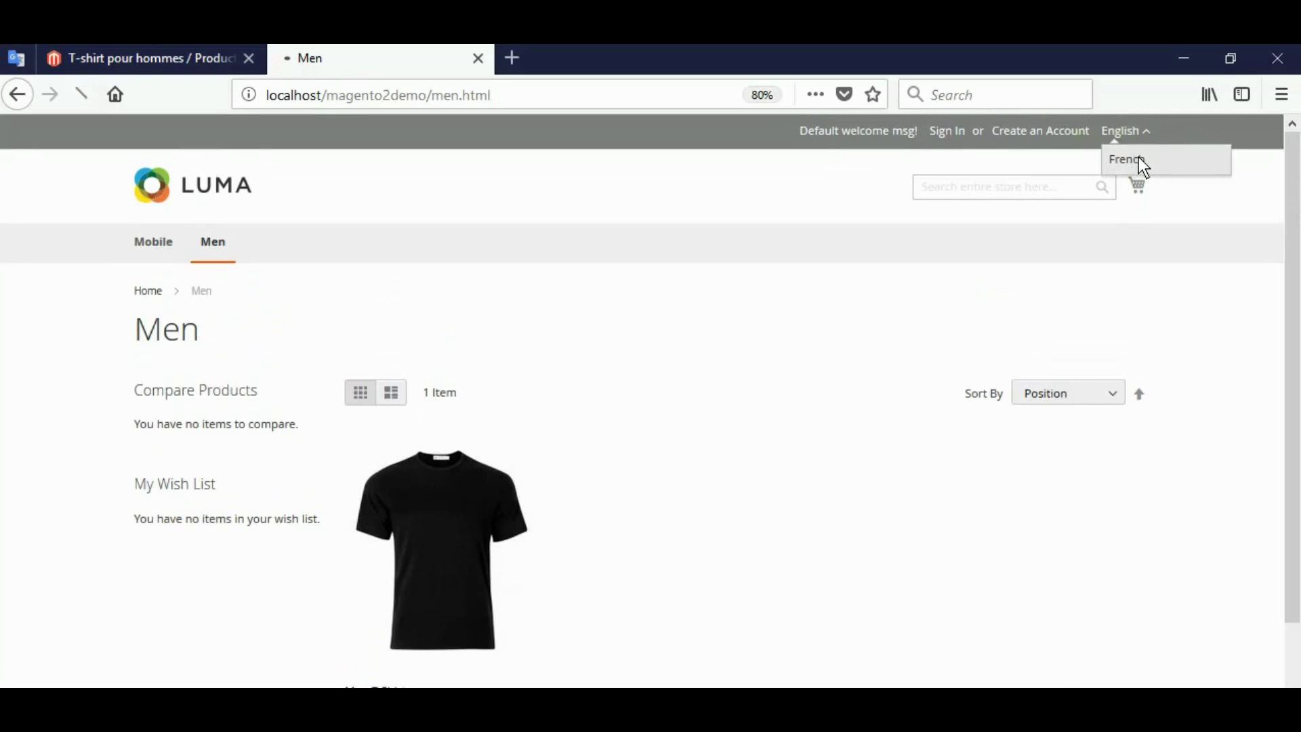
left_click_drag(1295, 210, 1296, 263)
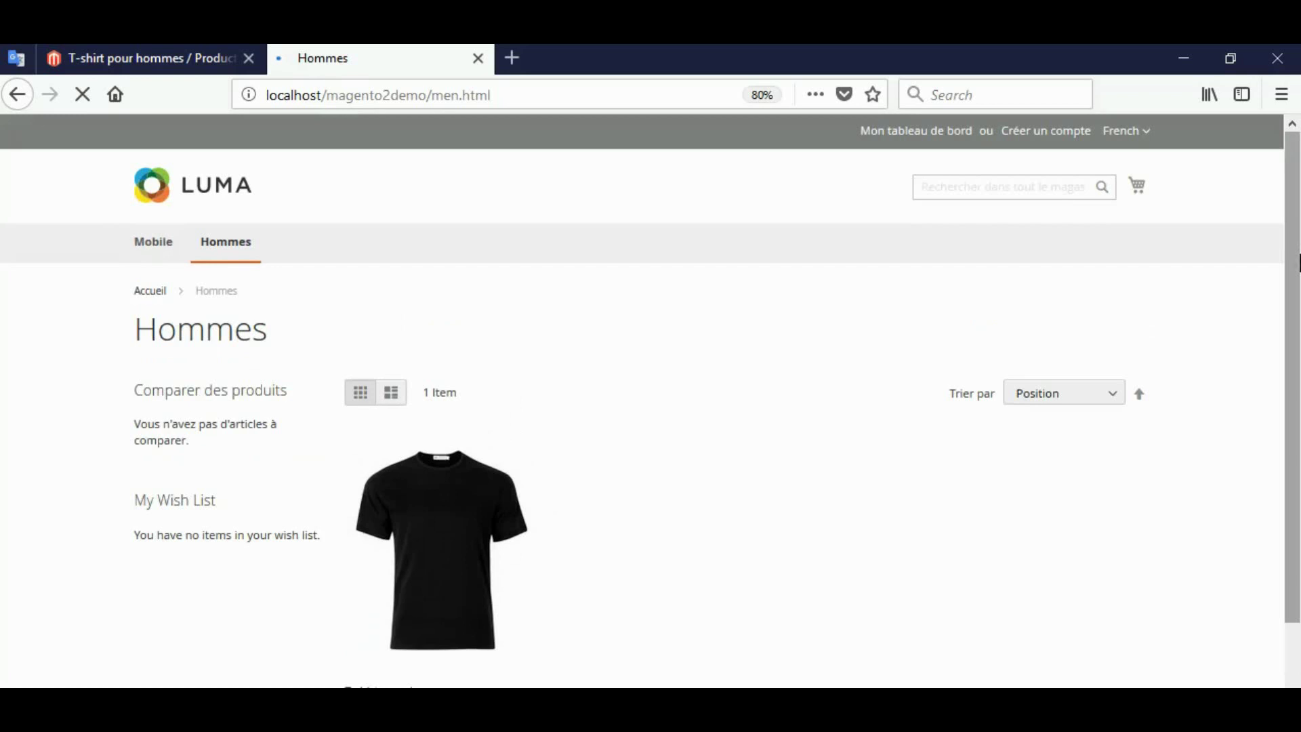
- Examine the T-shirt's listing and the translated interface labels on the French view's Hommes category page
scroll(1287, 308, "down", 3)
left_click_drag(1287, 308, 1281, 336)
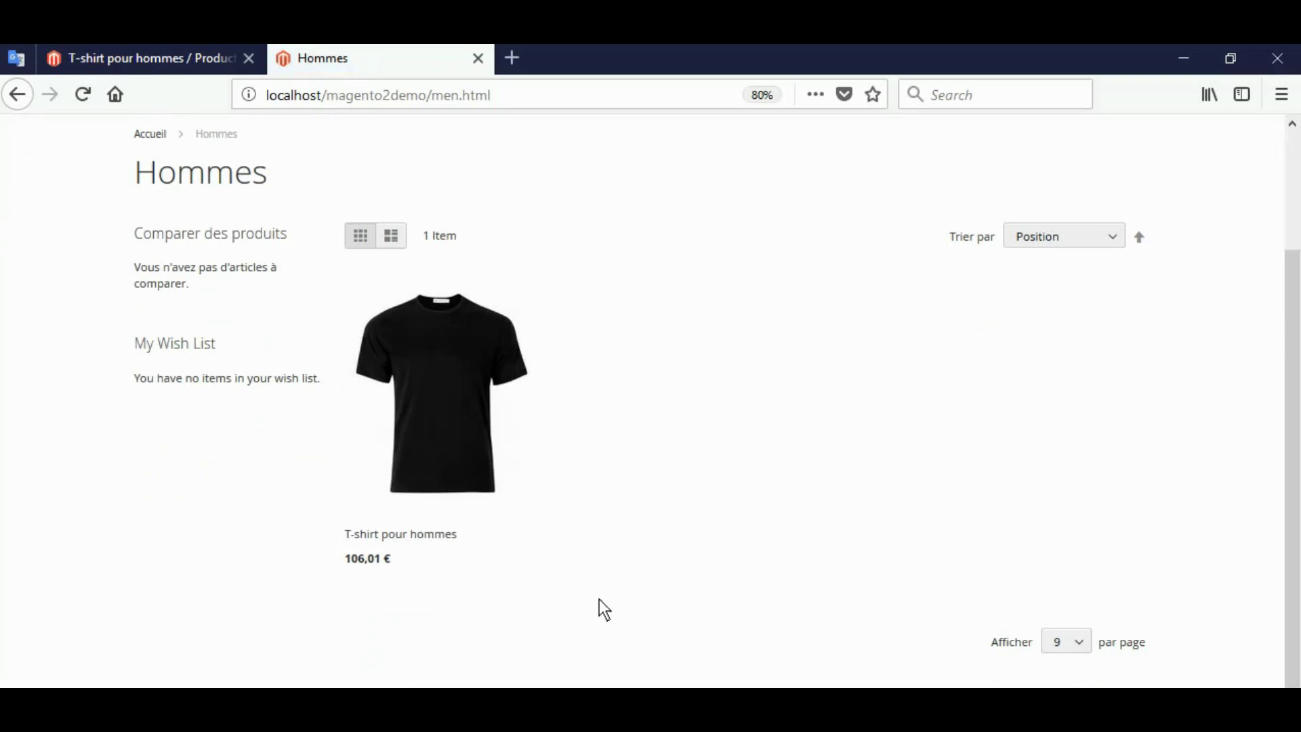
mouse_move(405, 576)
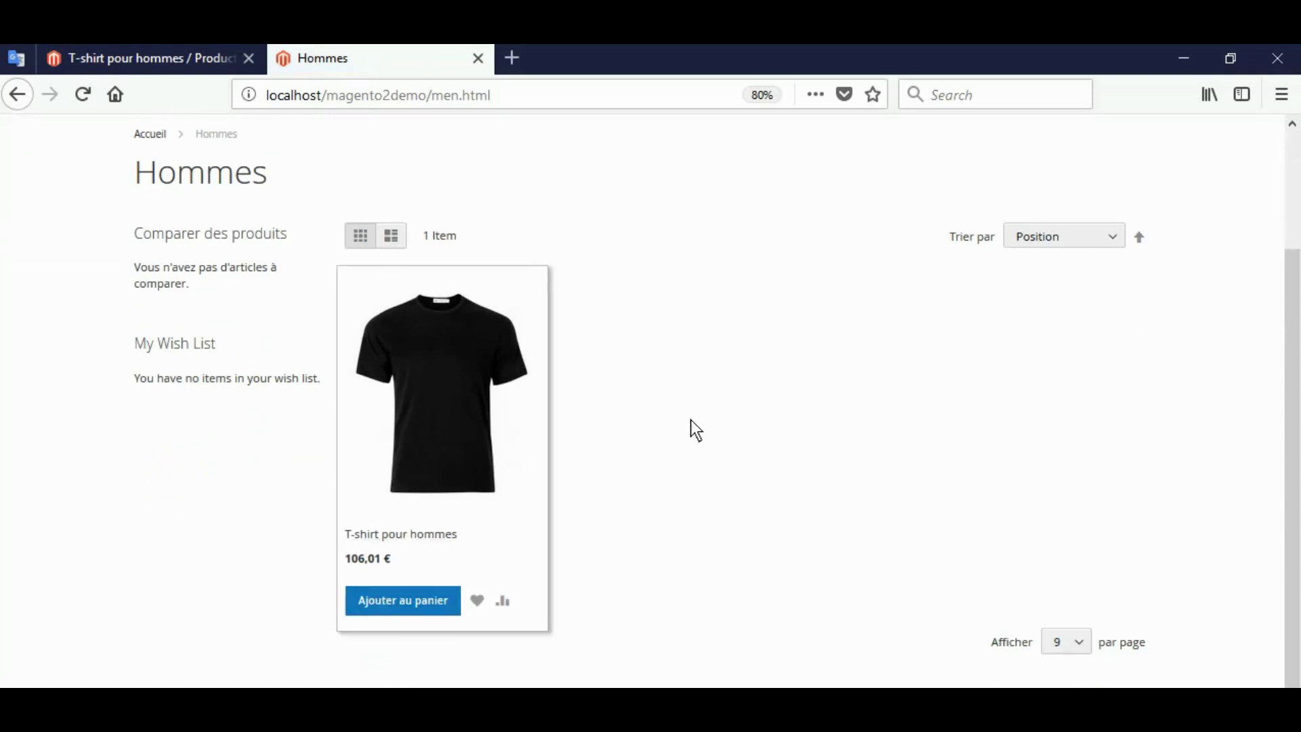
scroll(1292, 441, "up", 5)
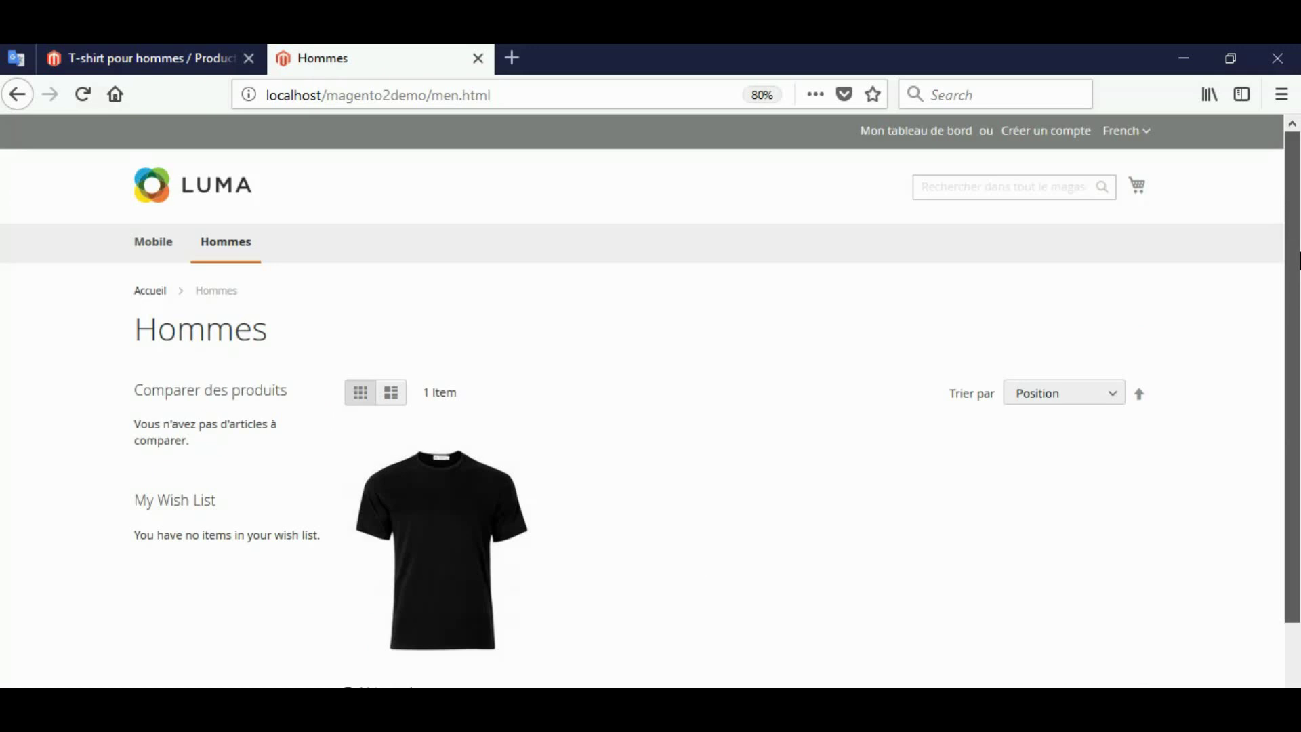
scroll(1292, 310, "down", 1)
scroll(1292, 310, "up", 1)
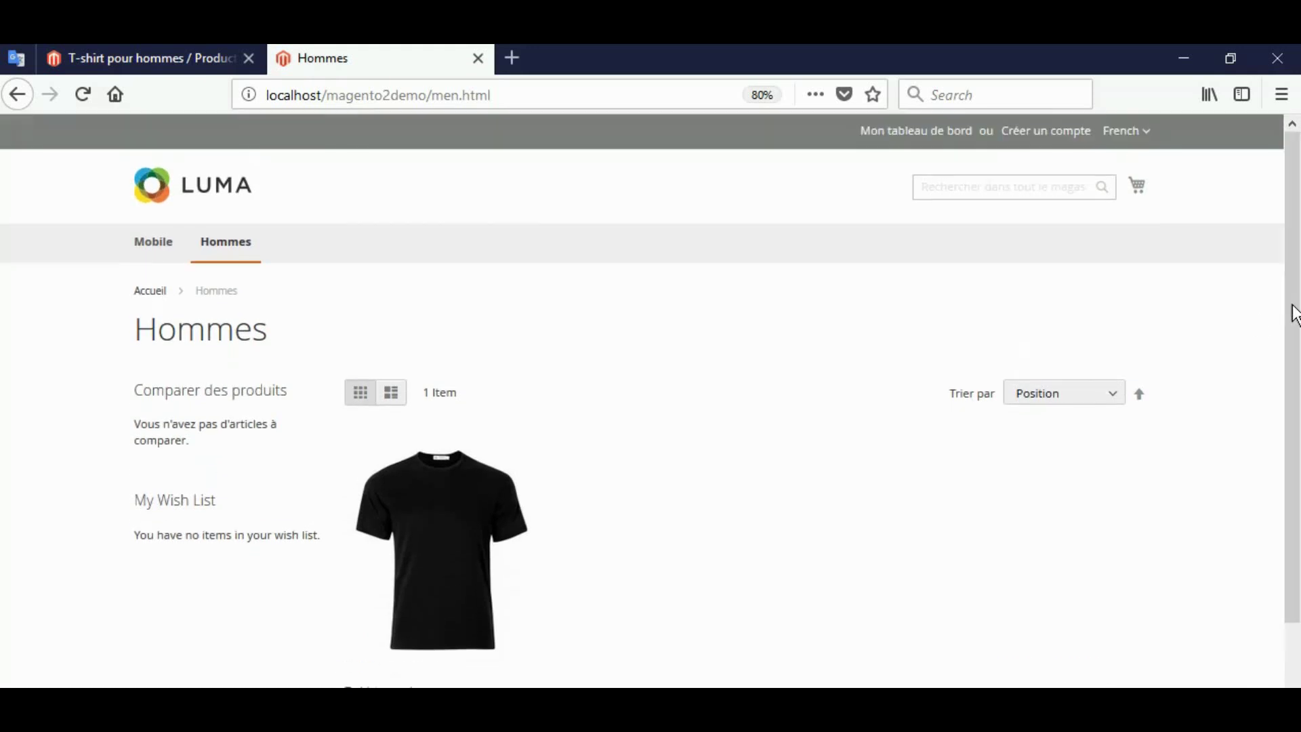
double_click(195, 392)
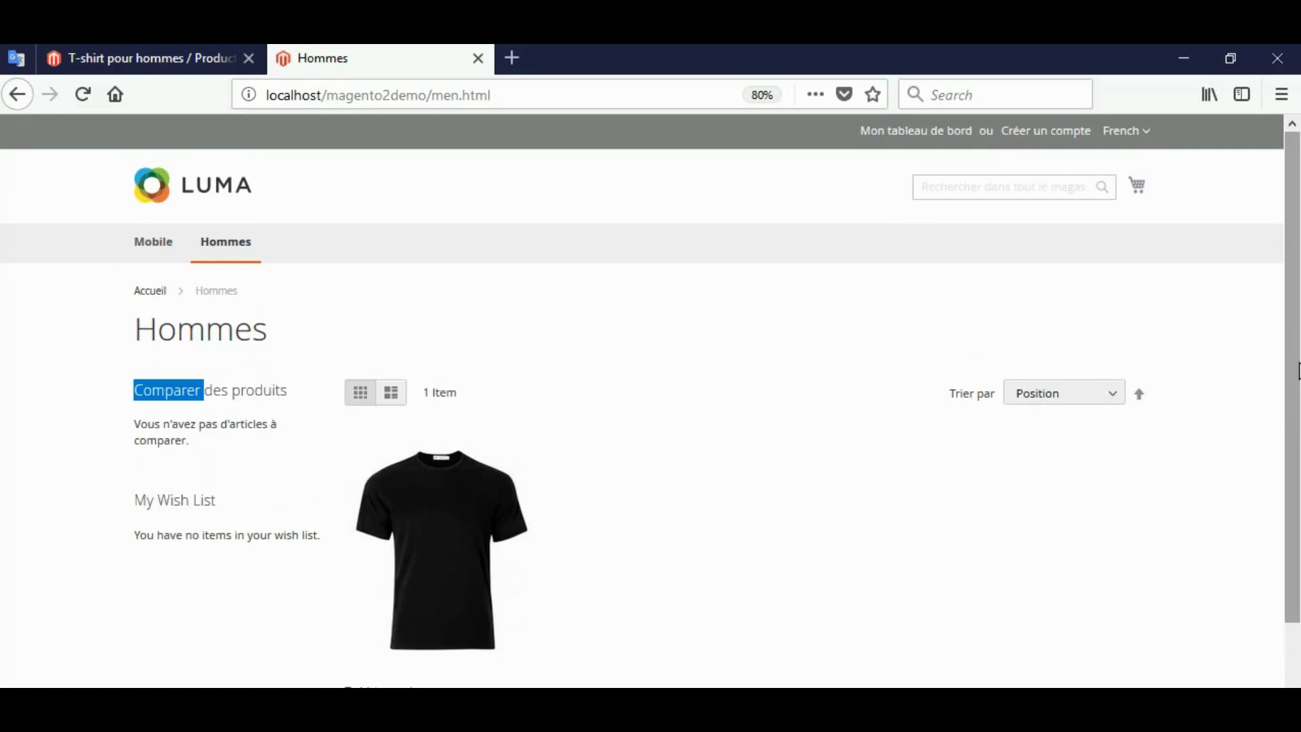
left_click(1101, 42)
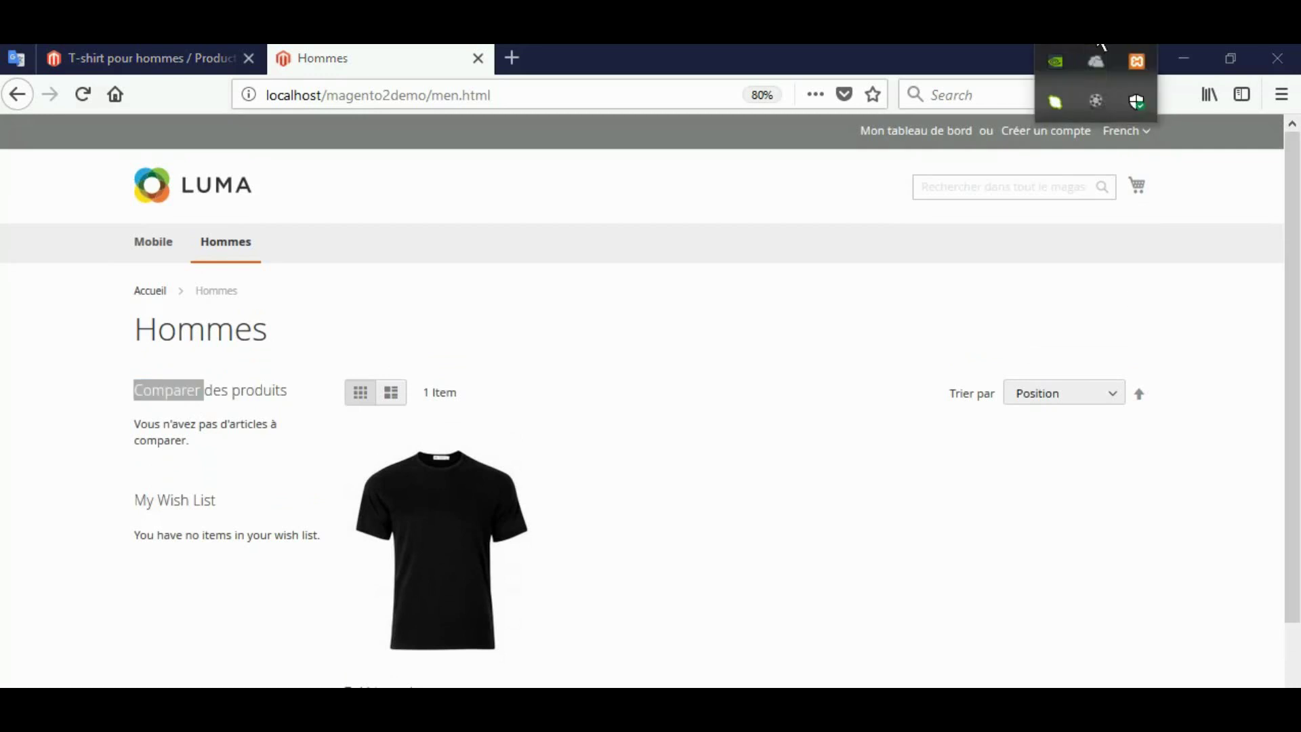